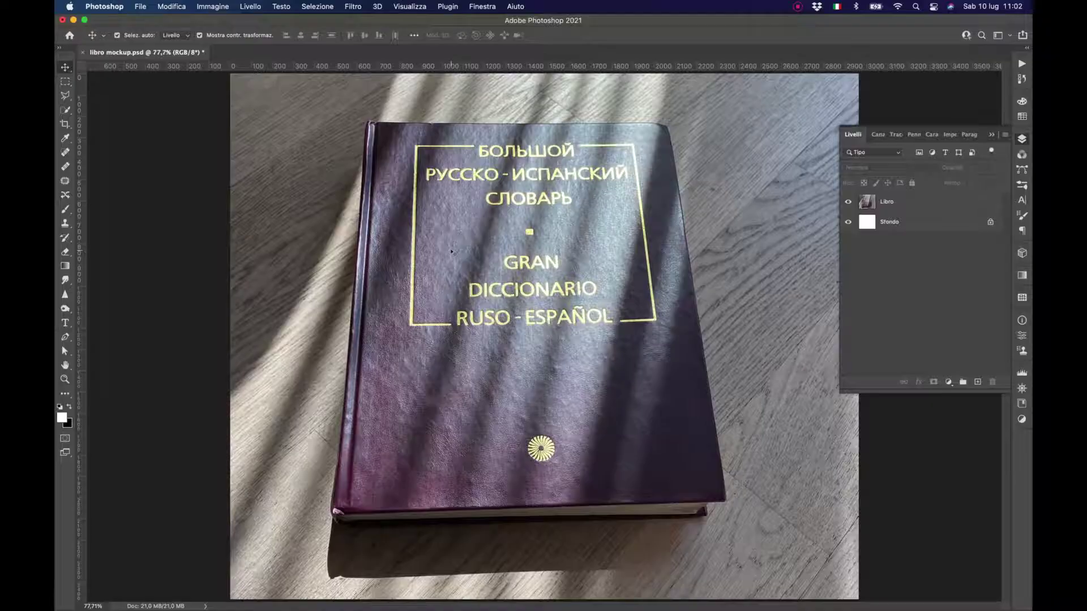
Step: Select the Libro layer holding the purple dictionary photo in libro mockup.psd
left_click(450, 246)
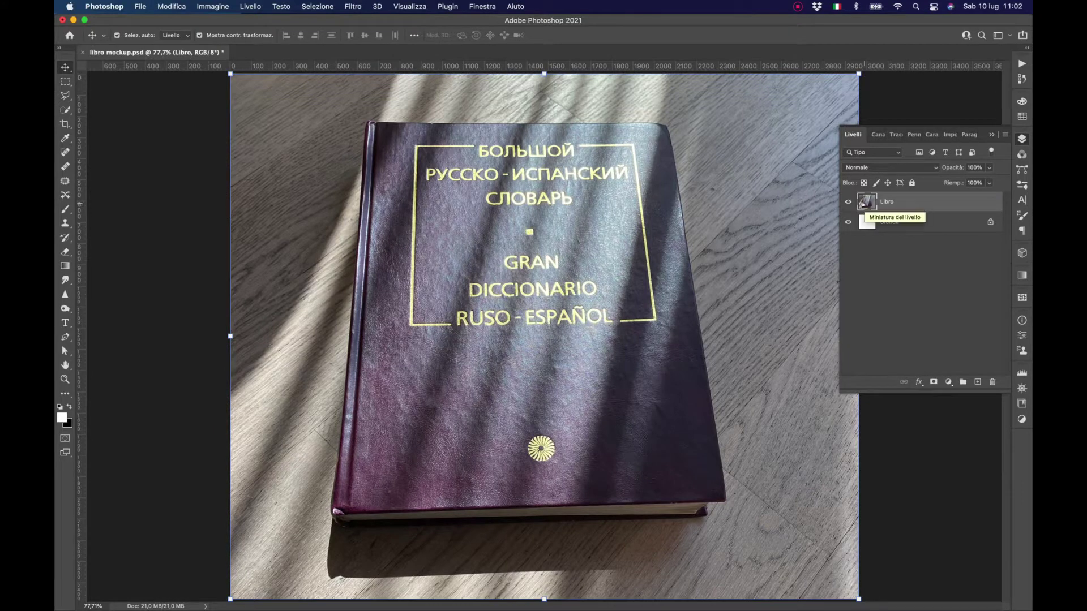
Step: Set the Pen tool to Shape (Forma) mode and zoom to 200% on the book's top edge
left_click(65, 337)
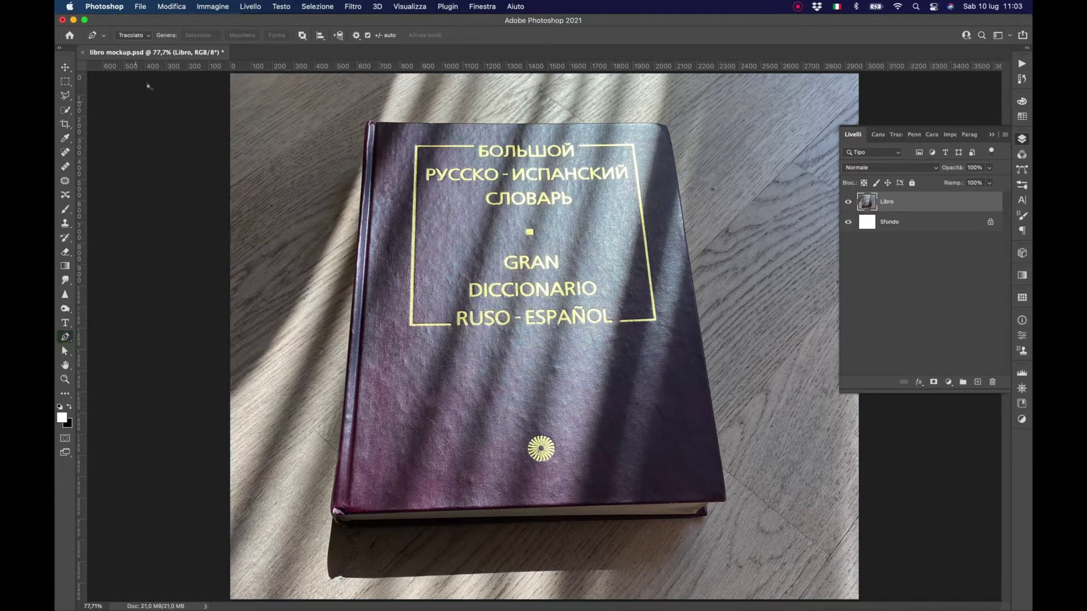
left_click(139, 36)
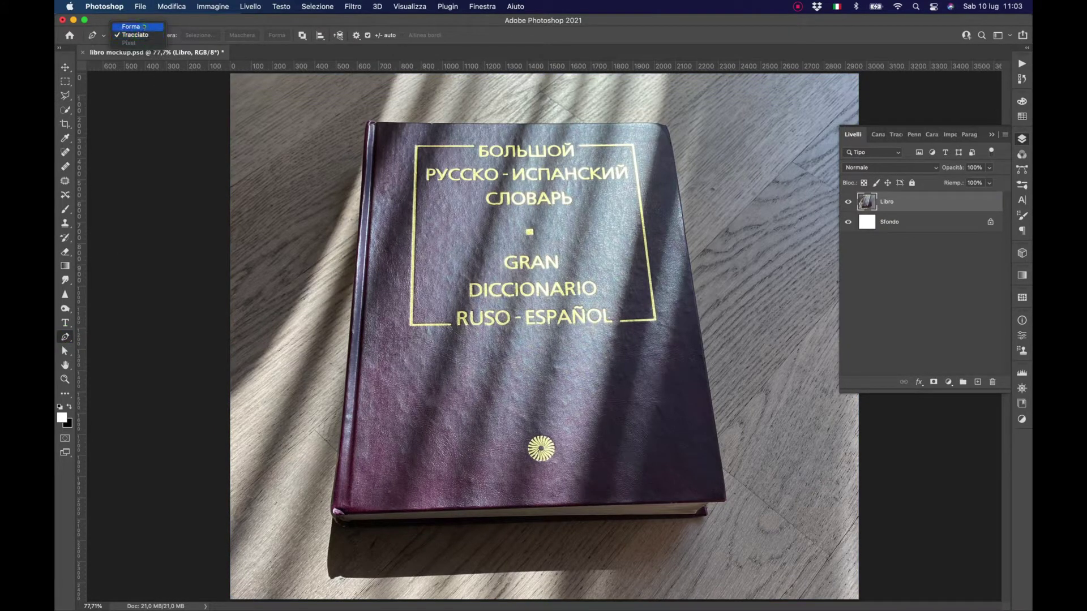
left_click(144, 27)
key("z")
left_click(481, 138)
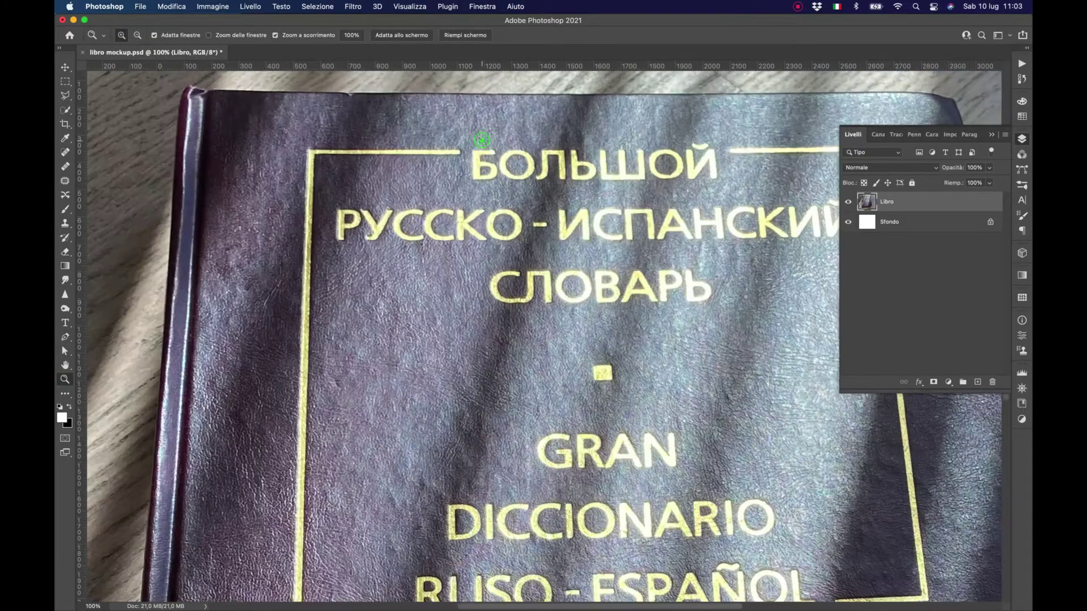
Step: Start the cover shape with anchors along the book's top edge to the top-right corner
key("p")
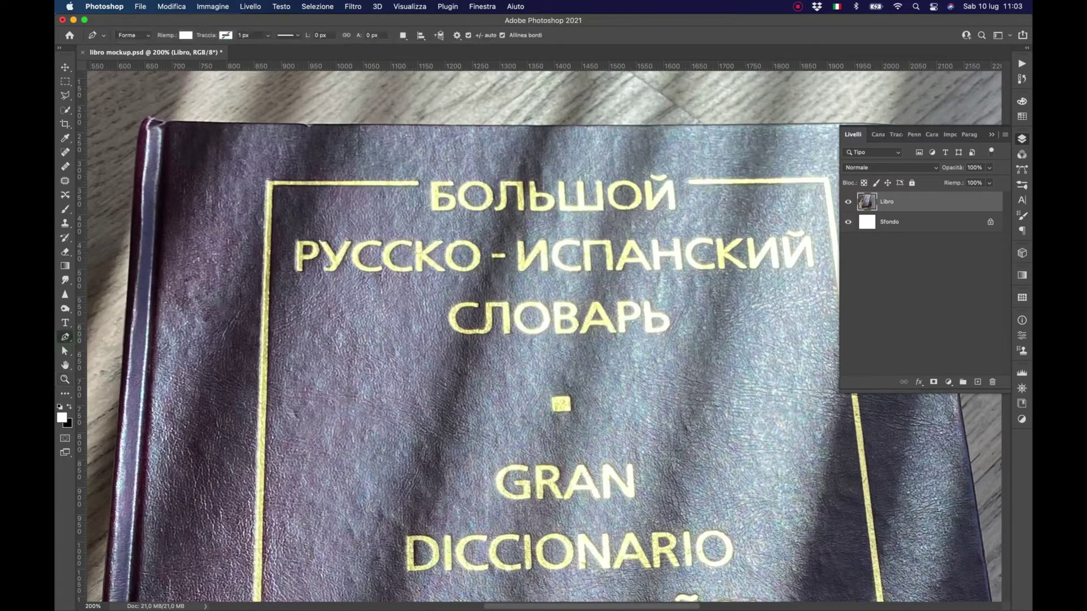
left_click(146, 118)
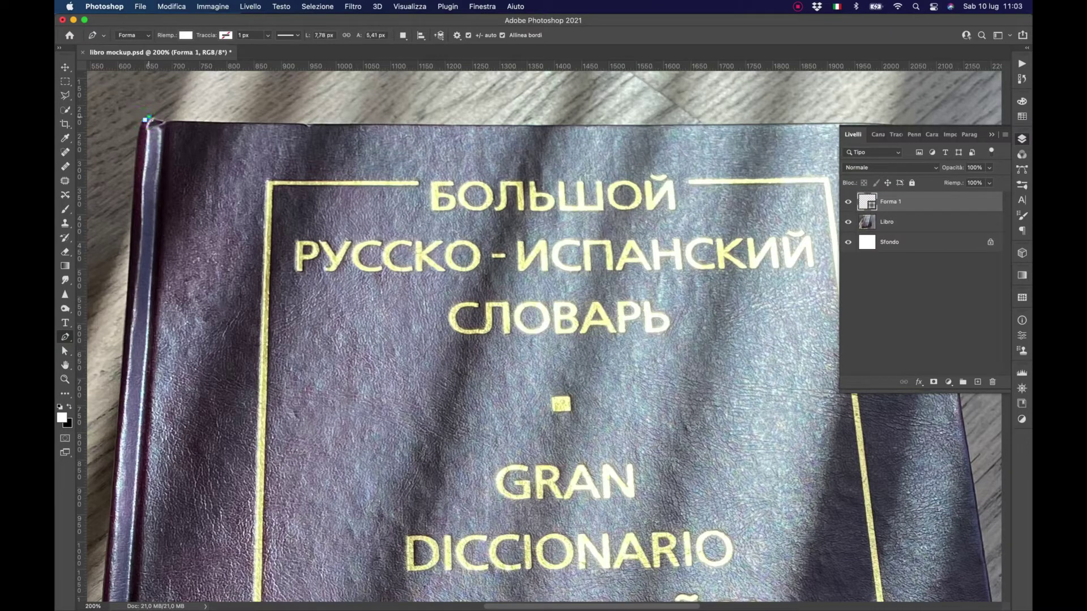
left_click(153, 118)
left_click(165, 121)
left_click_drag(306, 124, 317, 124)
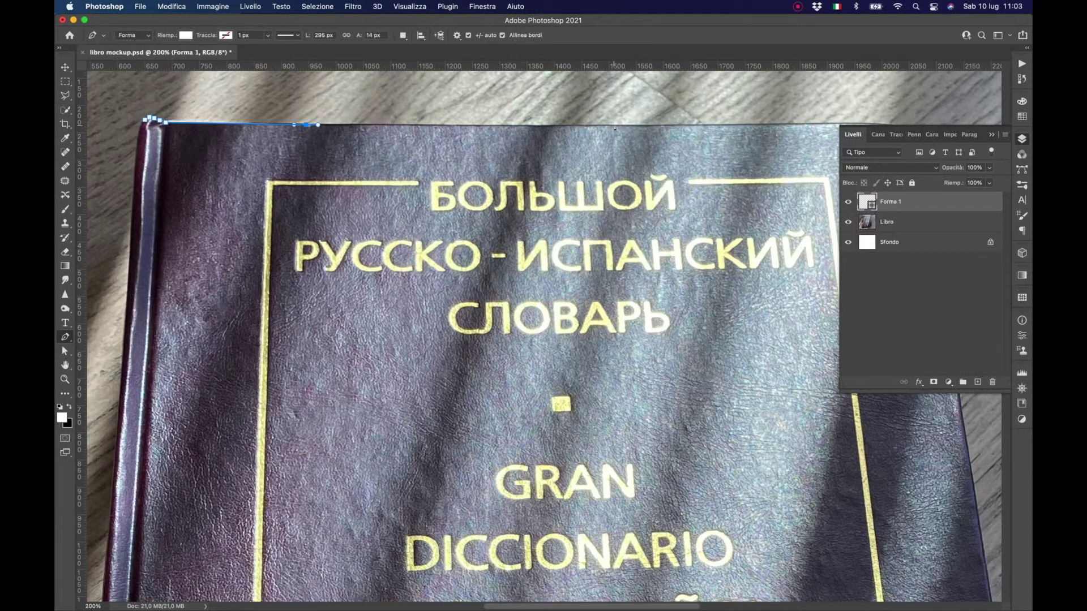
scroll(622, 125, "right", 5)
left_click(654, 124)
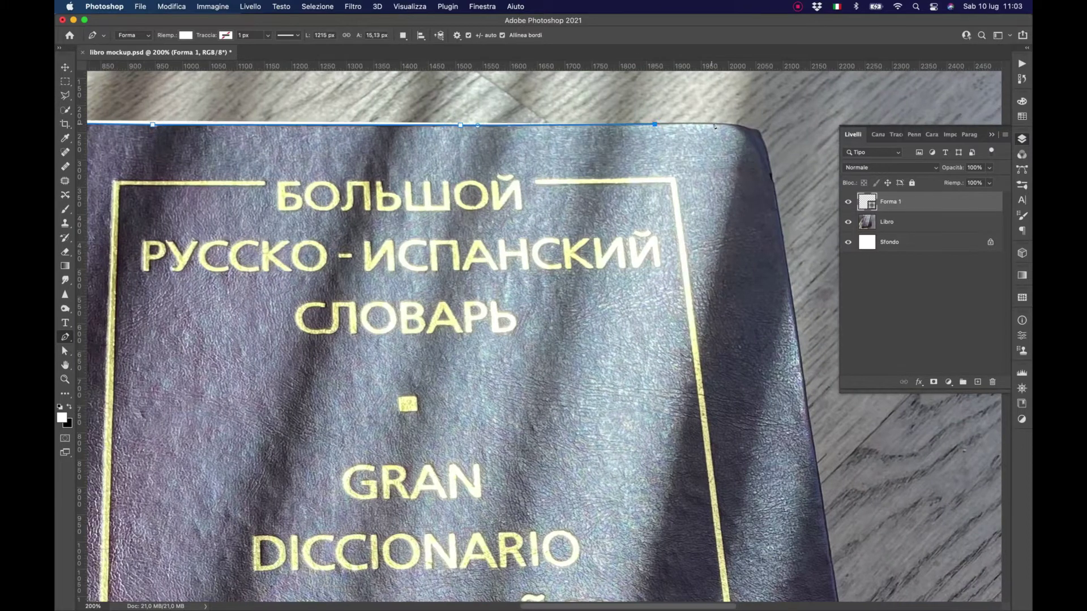
left_click(716, 123)
left_click_drag(741, 126, 753, 132)
left_click(753, 131)
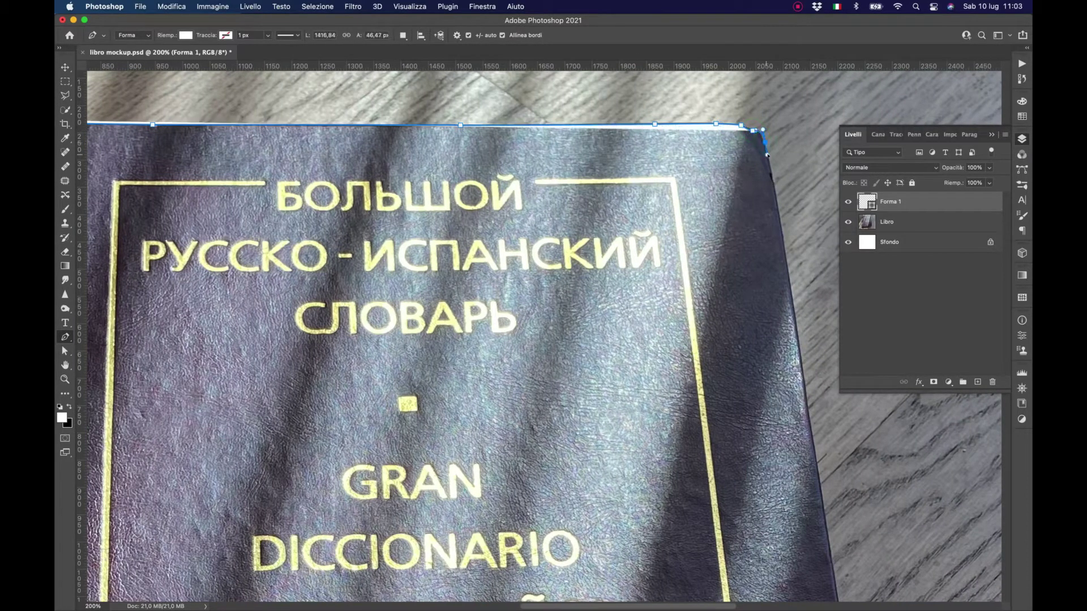
Step: Continue the outline with anchors down the upper part of the book's right edge
left_click(768, 155)
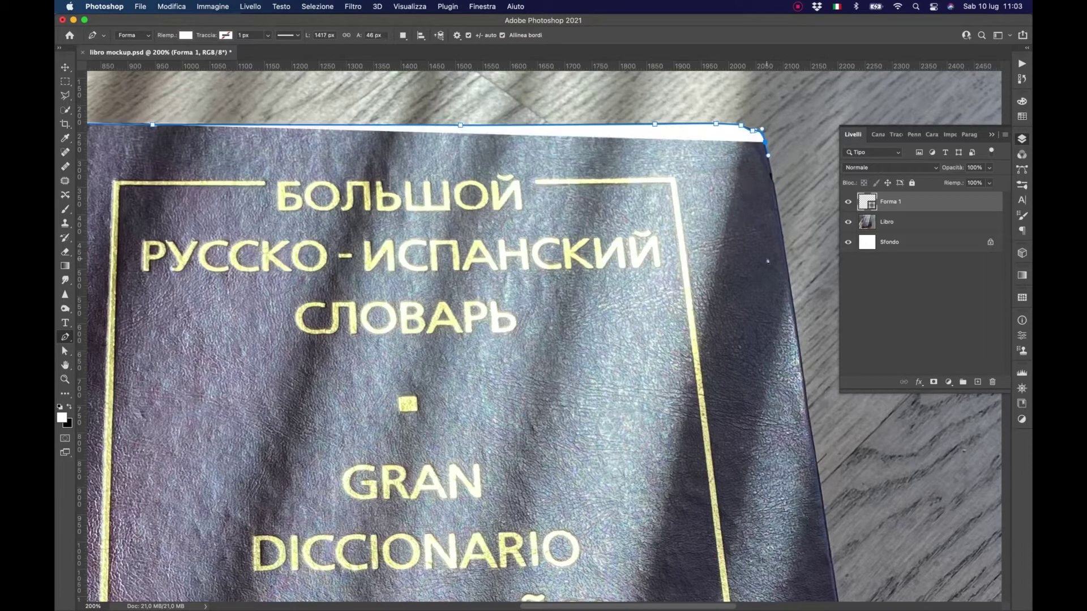
left_click(791, 295)
scroll(792, 295, "down", 5)
scroll(775, 278, "right", 2)
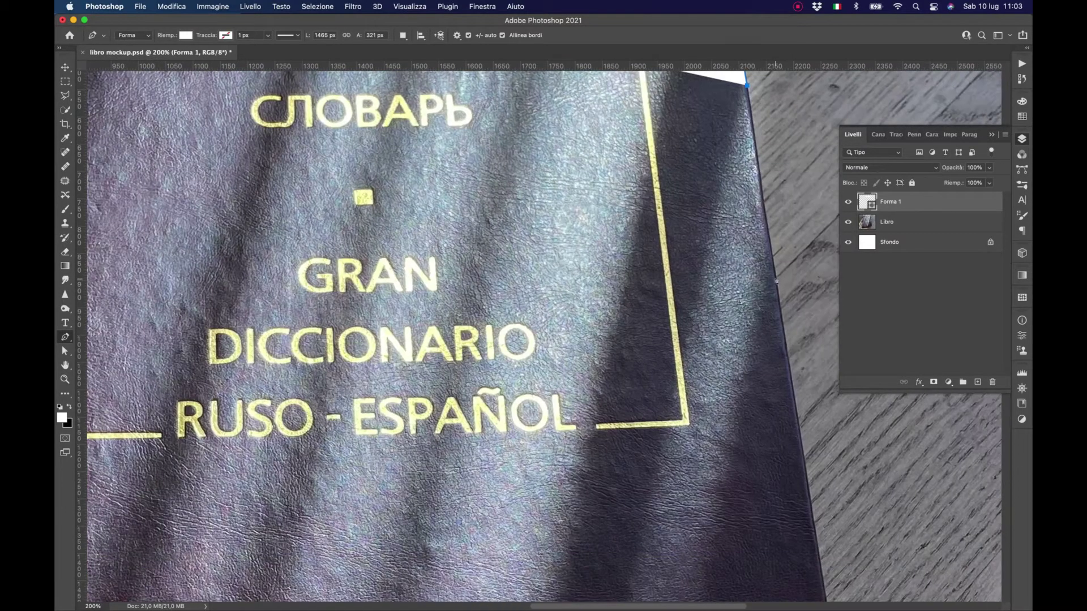
left_click(776, 281)
scroll(776, 281, "down", 5)
scroll(774, 301, "down", 2)
scroll(773, 301, "right", 2)
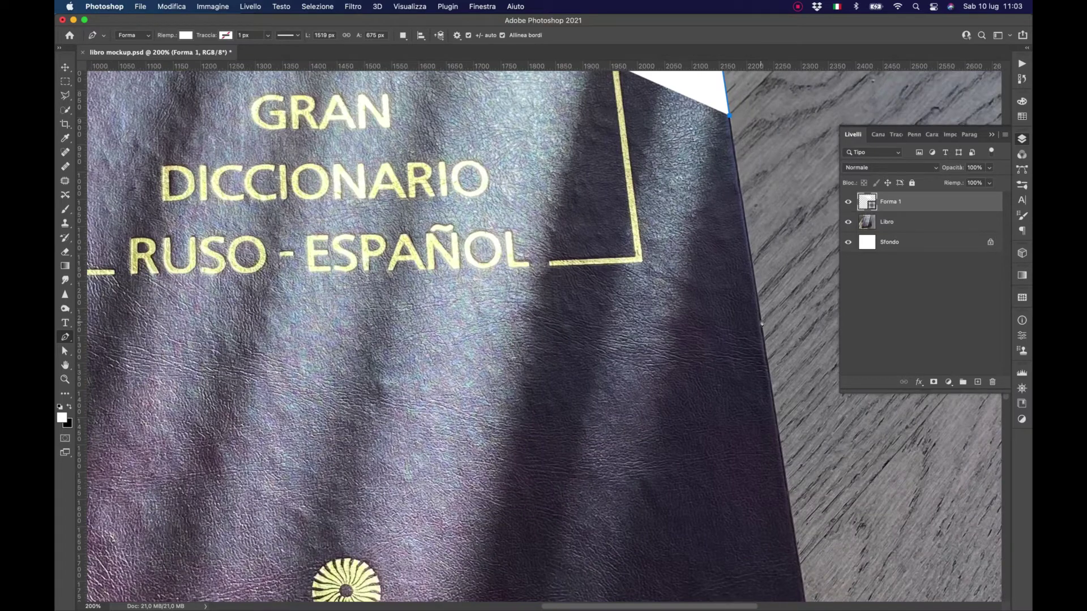
left_click(761, 324)
Step: Extend the outline down the lower right edge to a sharp bottom-right corner
scroll(761, 324, "down", 5)
scroll(762, 324, "right", 2)
left_click(754, 285)
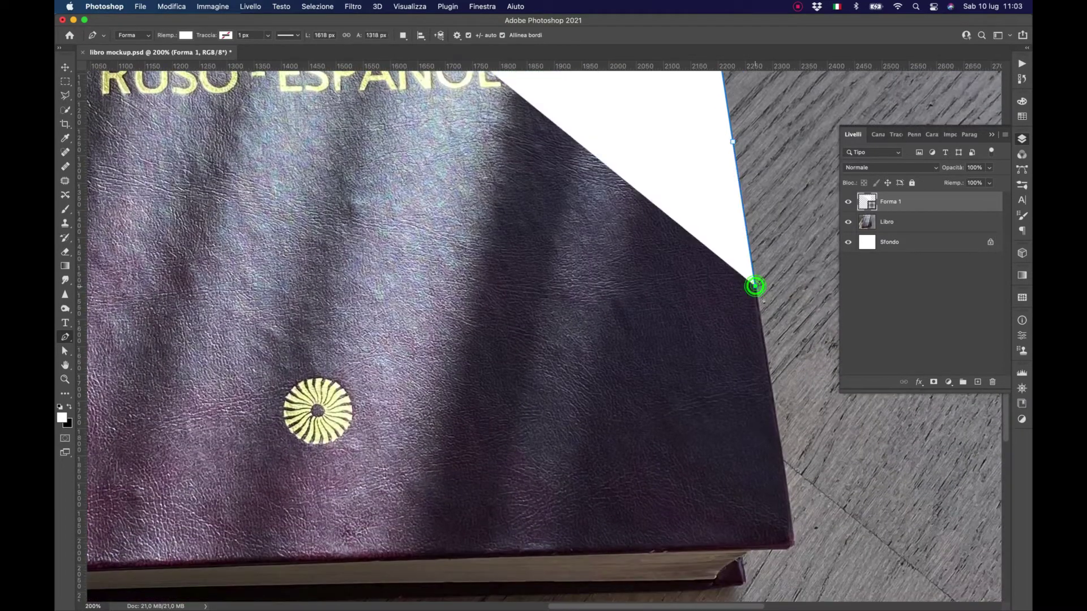
scroll(755, 286, "down", 5)
left_click(773, 306)
scroll(775, 307, "down", 5)
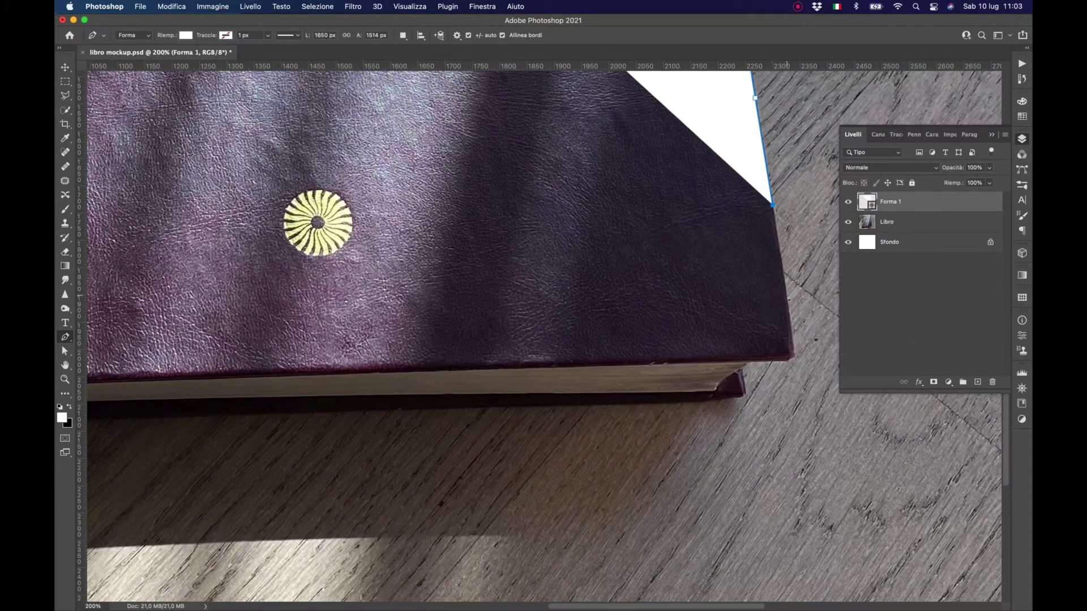
left_click(787, 296)
scroll(790, 300, "down", 5)
left_click(794, 305)
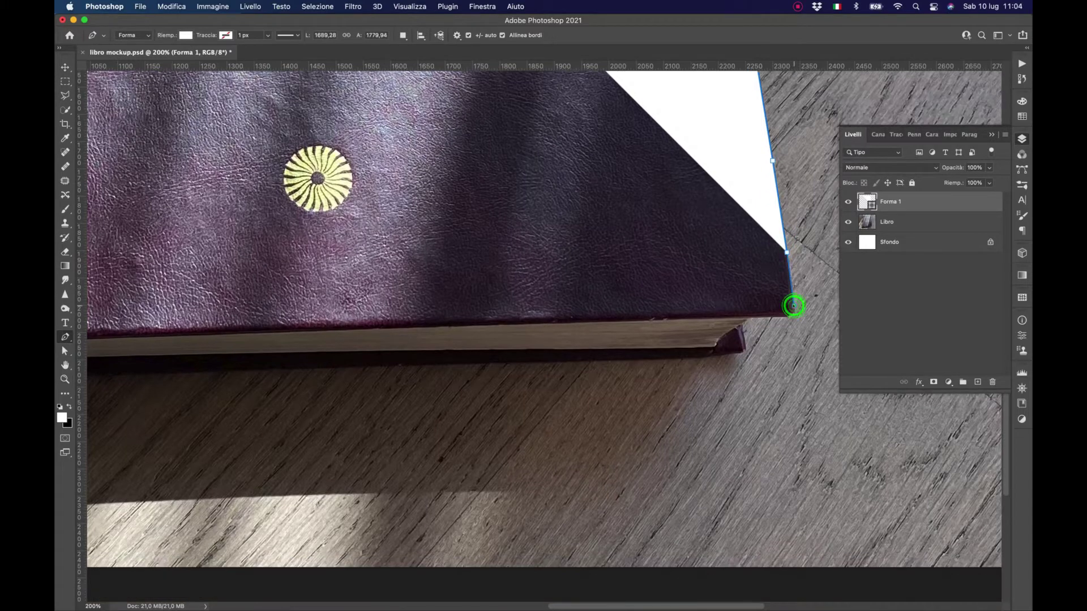
left_click_drag(786, 317, 775, 317)
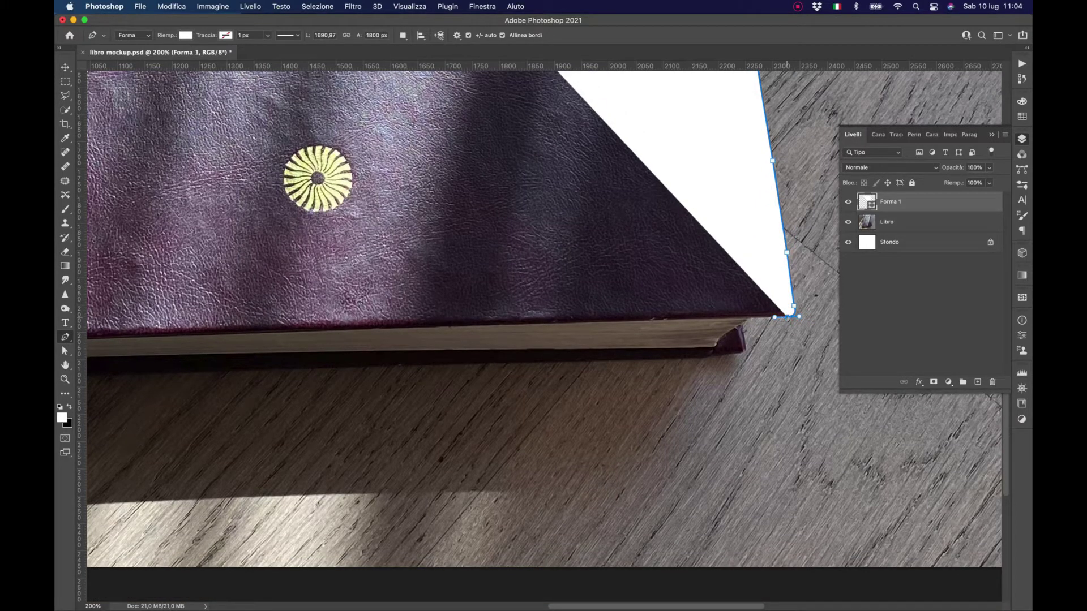
left_click(787, 317, "alt")
Step: Trace the outline left along the cover's bottom edge to the bottom-left corner
left_click(715, 318)
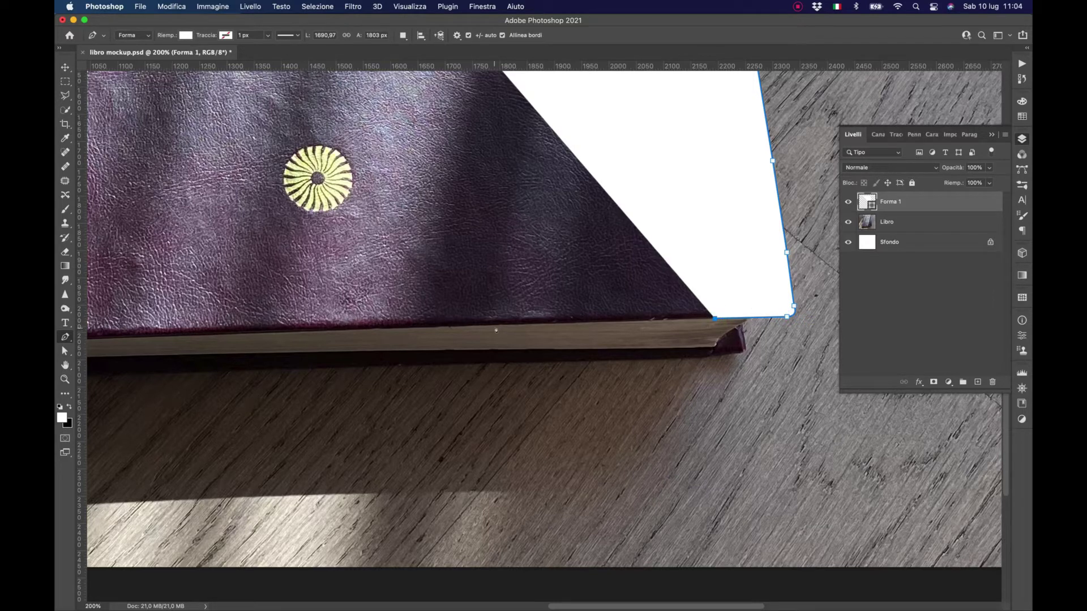
left_click(496, 329)
scroll(497, 331, "left", 5)
scroll(498, 333, "left", 5)
left_click(510, 337)
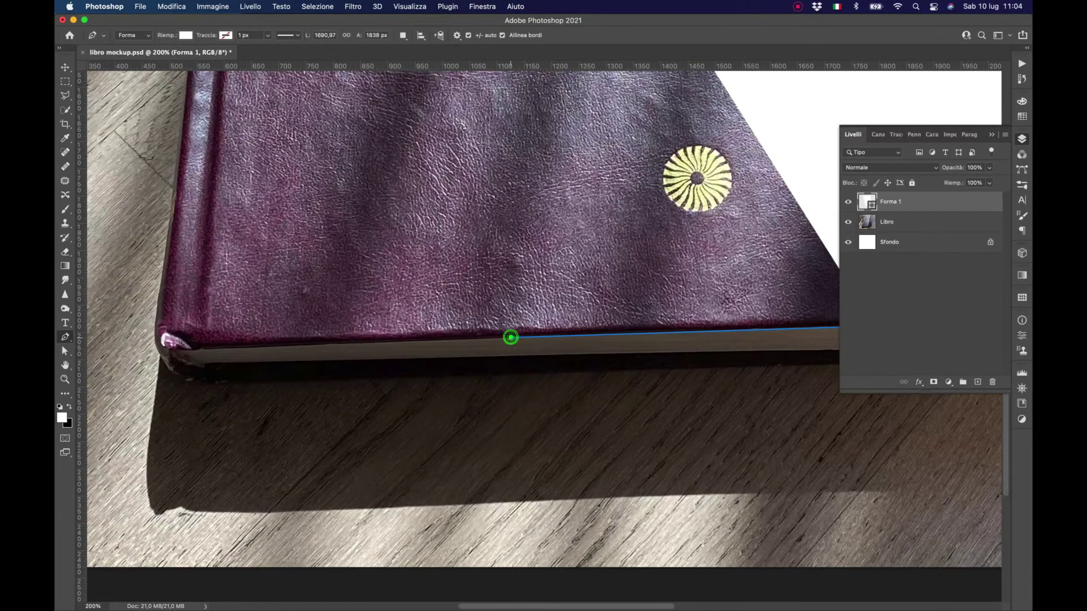
left_click(343, 345)
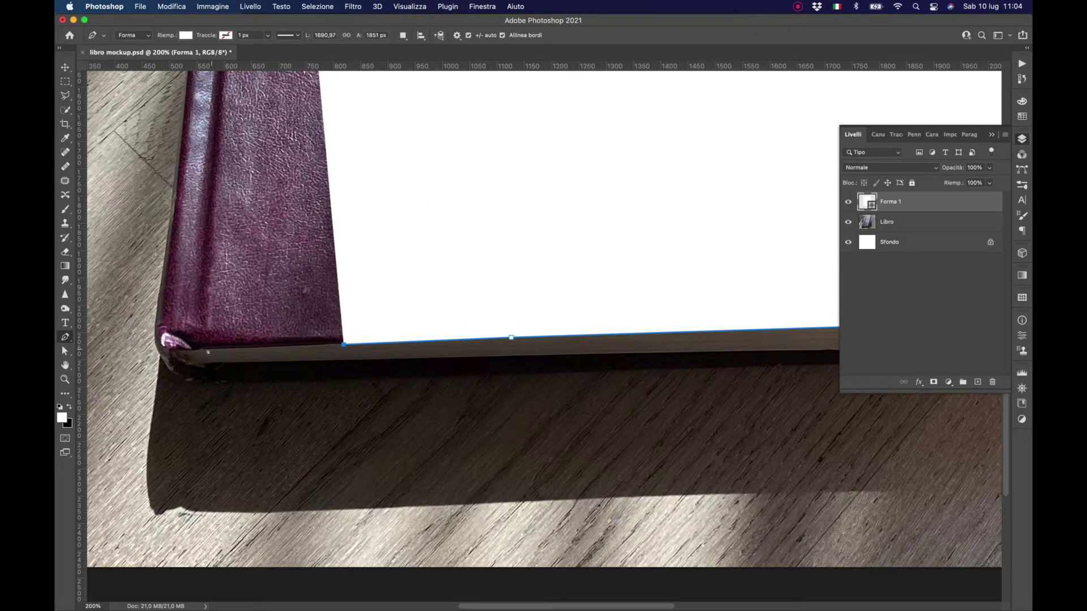
left_click(200, 349)
left_click(180, 350)
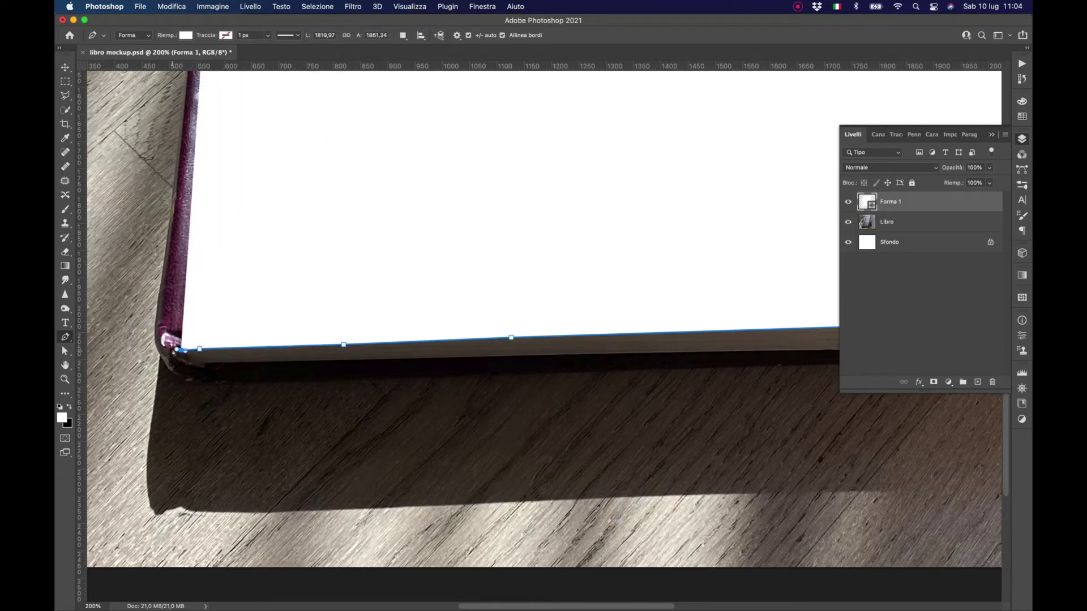
Step: Wrap the outline around the bottom-left corner and curve it up the left edge
scroll(172, 350, "up", 1)
left_click(176, 371)
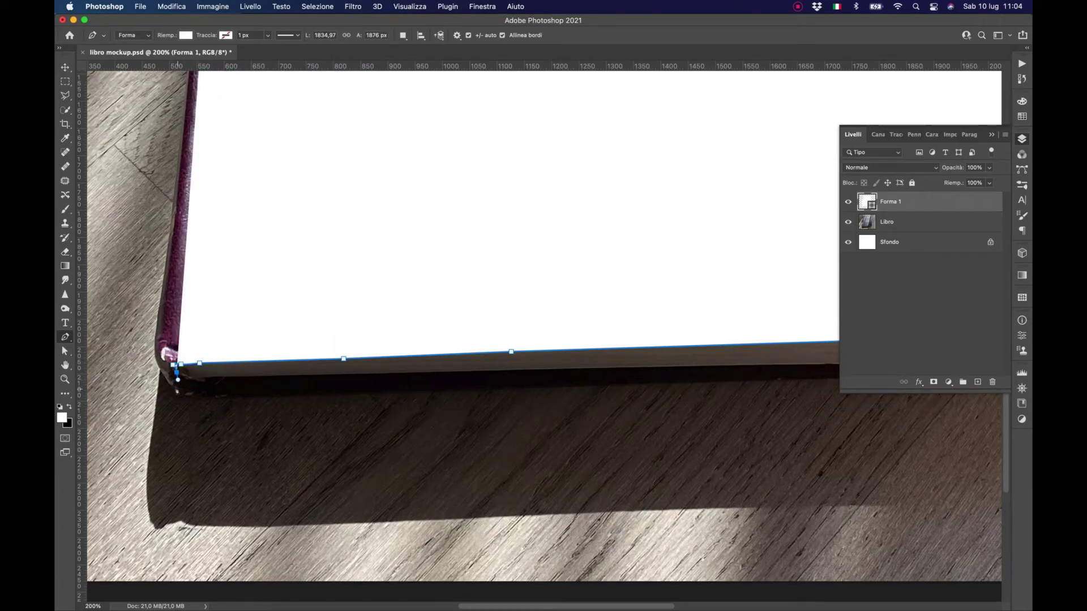
left_click(176, 389)
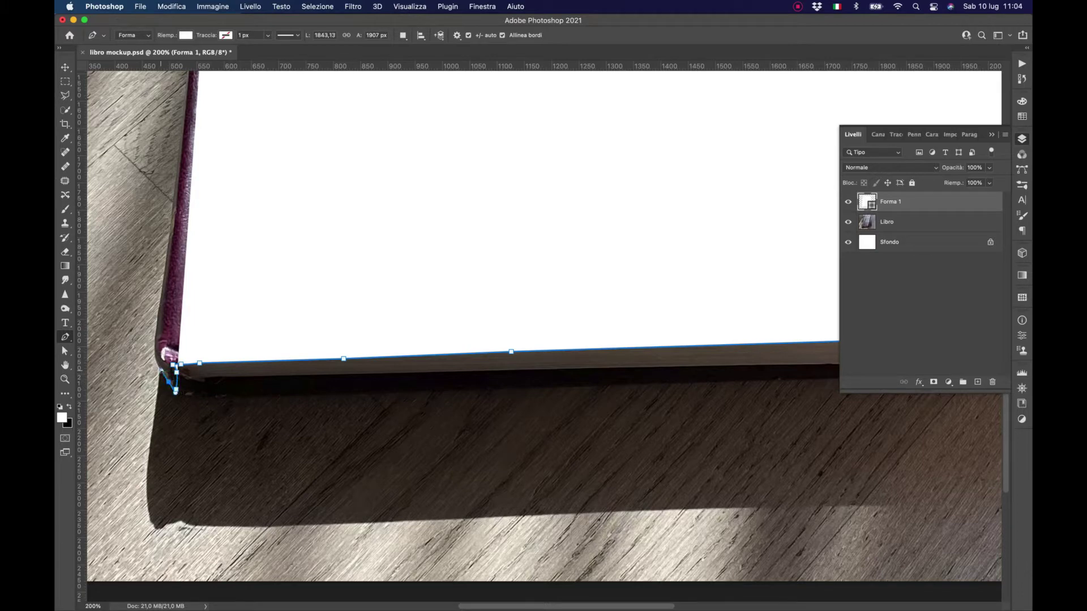
left_click(153, 354)
left_click_drag(153, 355, 155, 343)
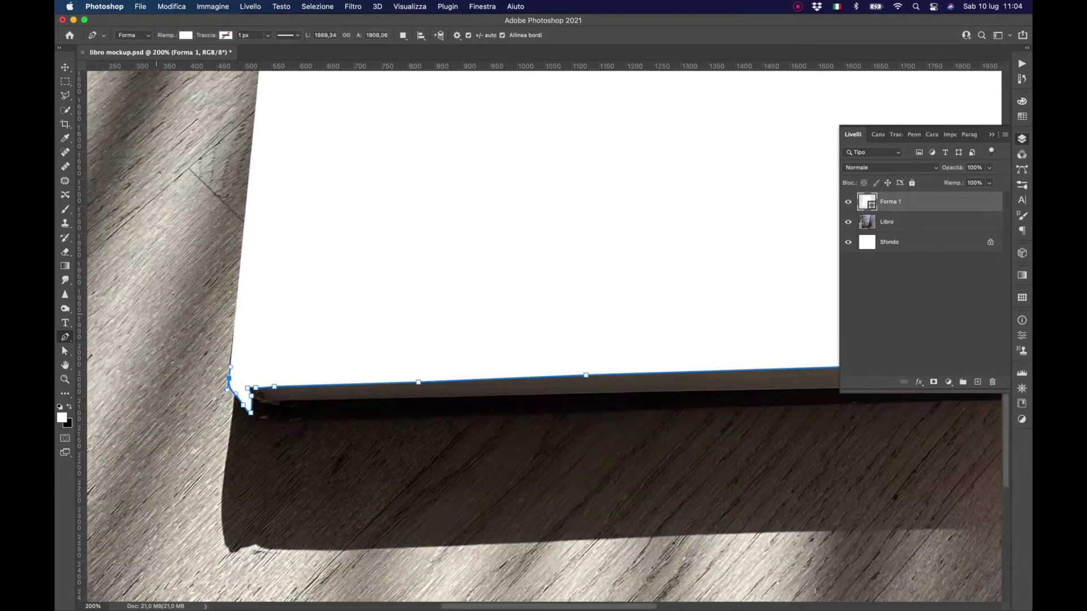
scroll(172, 292, "up", 5)
left_click(989, 167)
Step: Drop Forma 1 to about 21% opacity, then curve anchors up the left edge to the top-left corner
left_click_drag(989, 181, 949, 181)
left_click(251, 231)
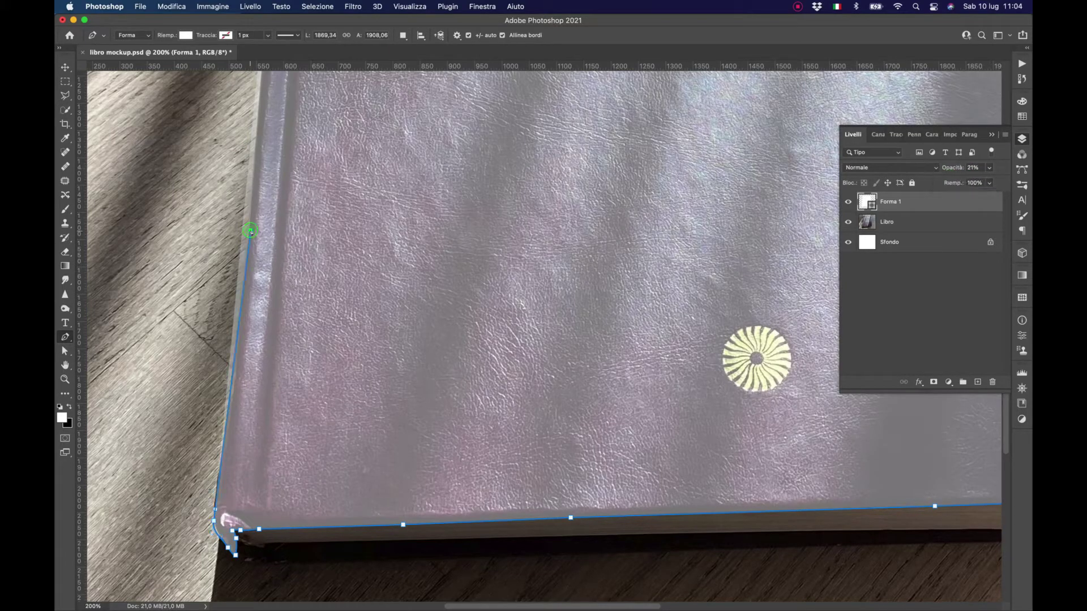
scroll(253, 234, "up", 5)
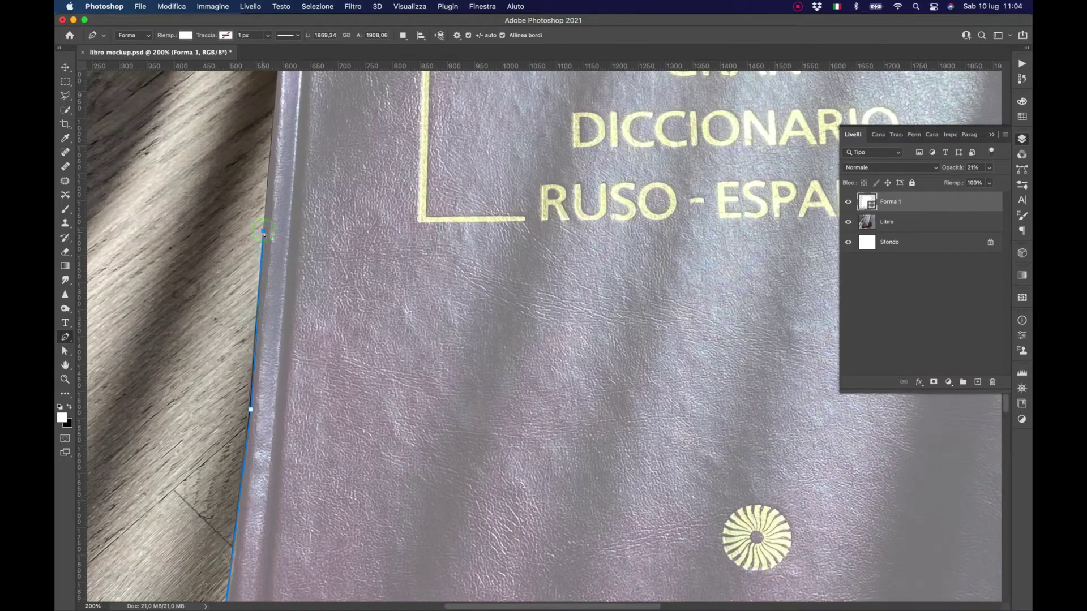
scroll(264, 233, "up", 6)
scroll(286, 209, "up", 5)
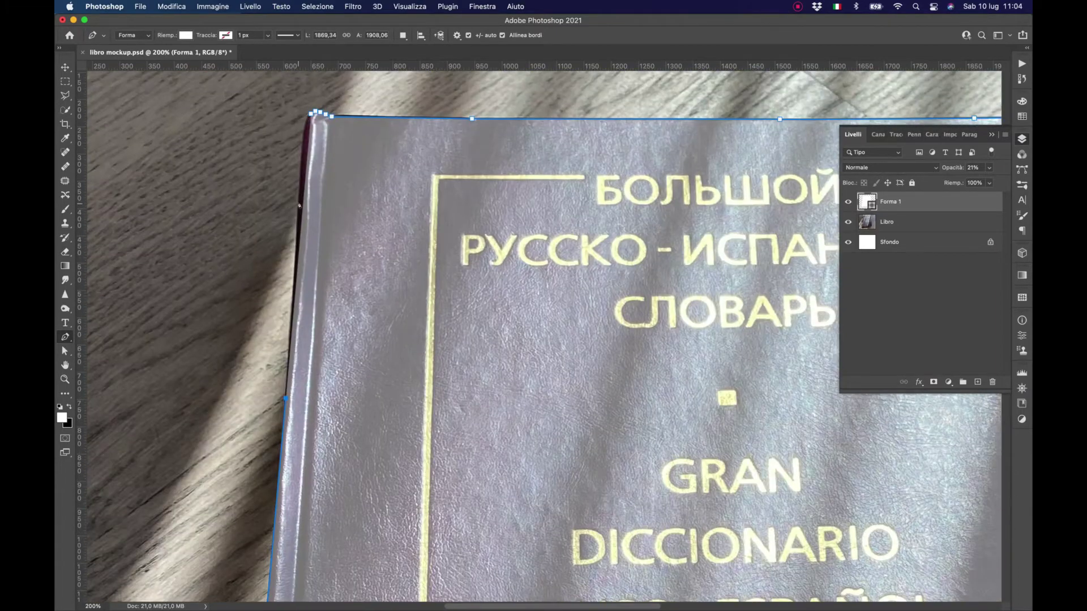
left_click(299, 205)
left_click_drag(312, 116, 318, 115)
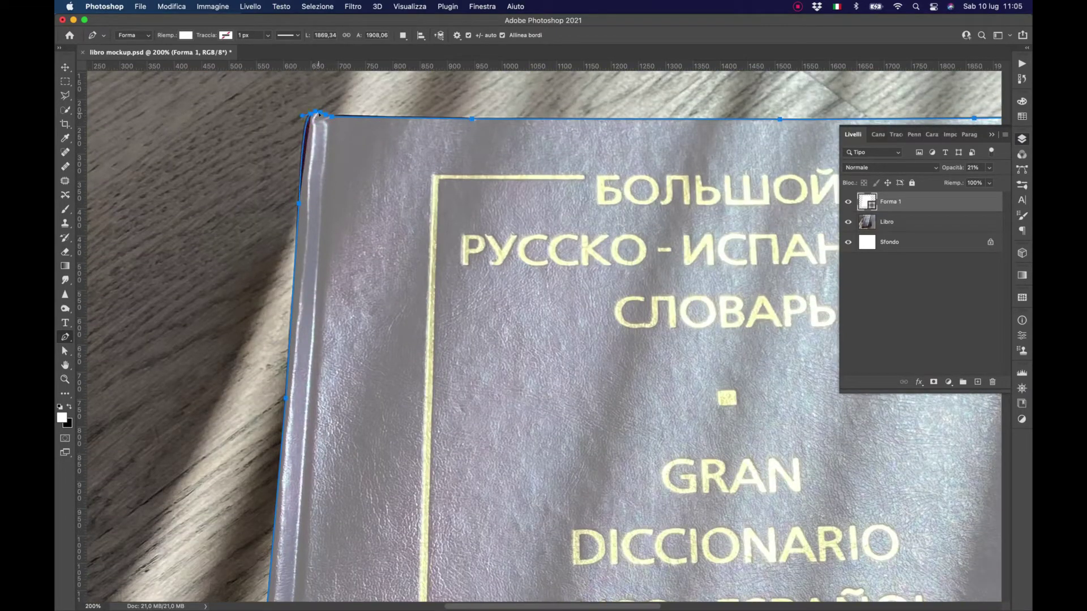
left_click(318, 113, "alt")
Step: With Direct Selection, undo a stray nudge and drag the lower-left anchor to fit the book
left_click(65, 350)
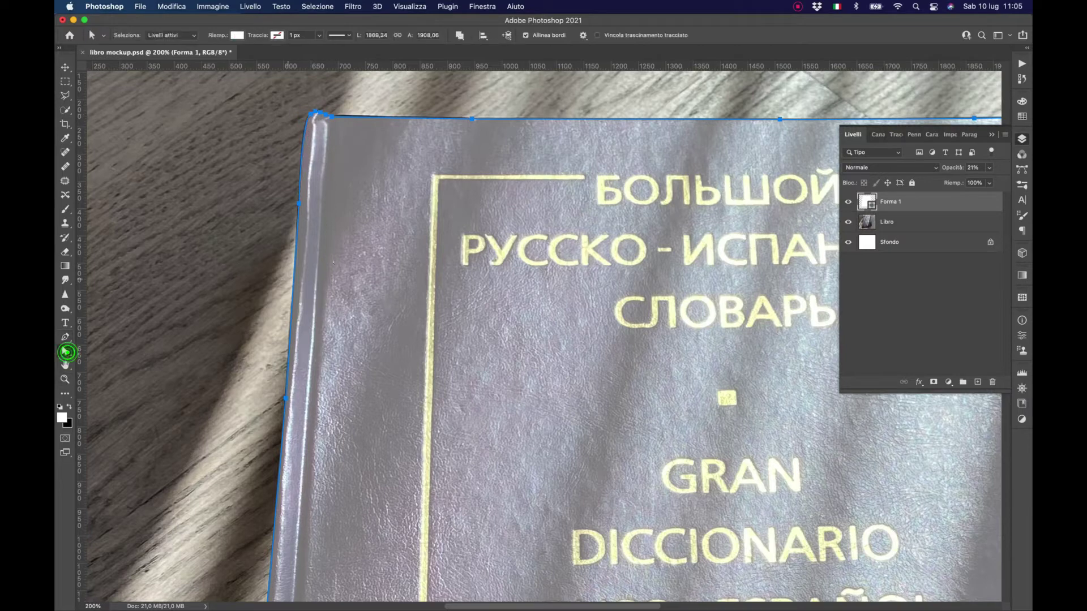
left_click_drag(298, 204, 298, 209)
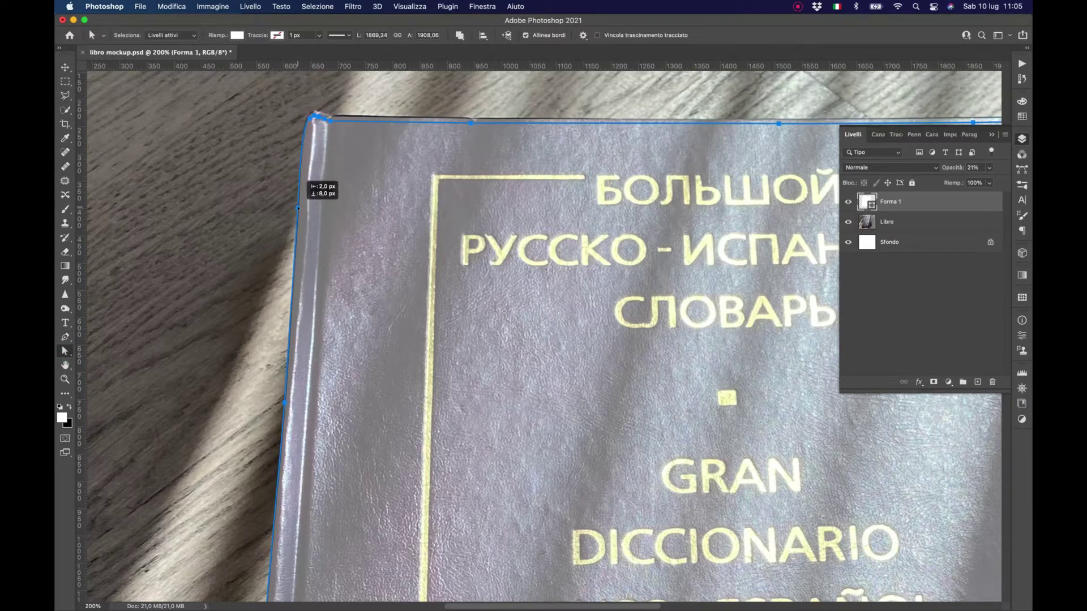
key("super+z")
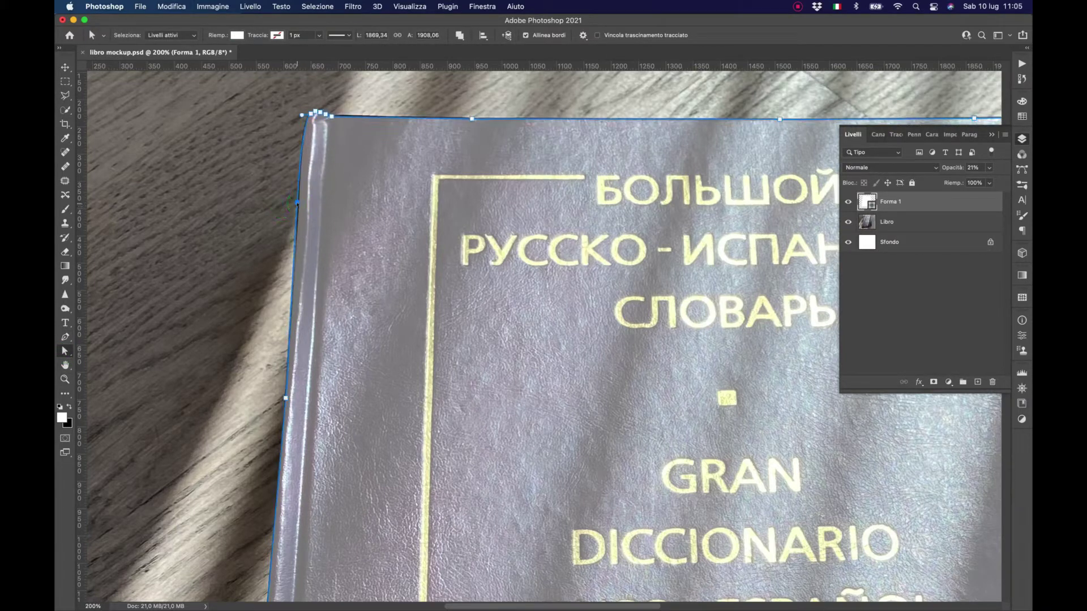
scroll(298, 205, "down", 15)
left_click(251, 224)
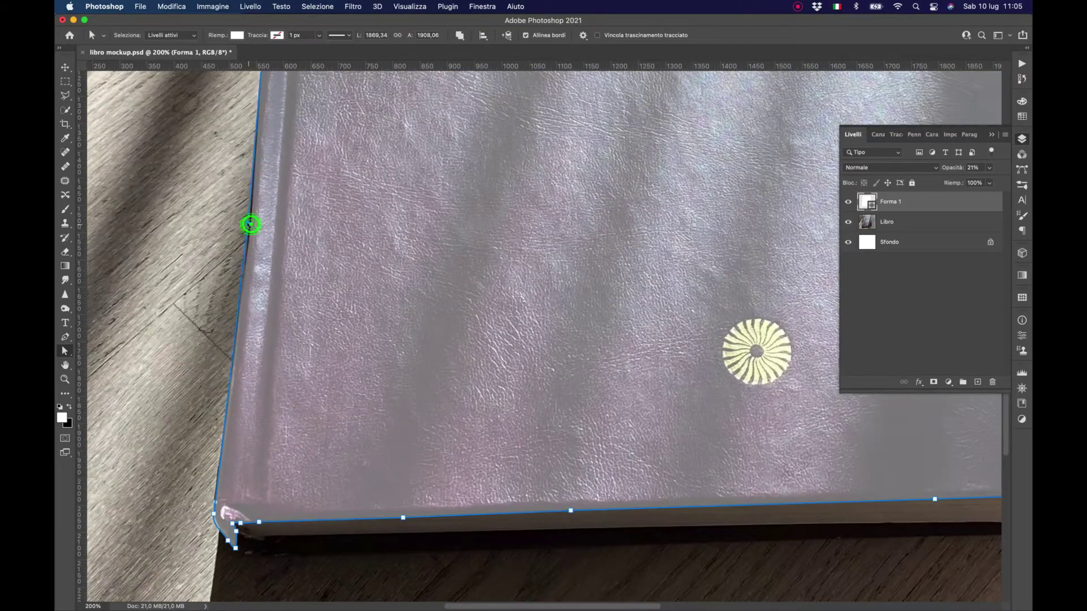
scroll(251, 224, "down", 3)
scroll(543, 336, "down", 5)
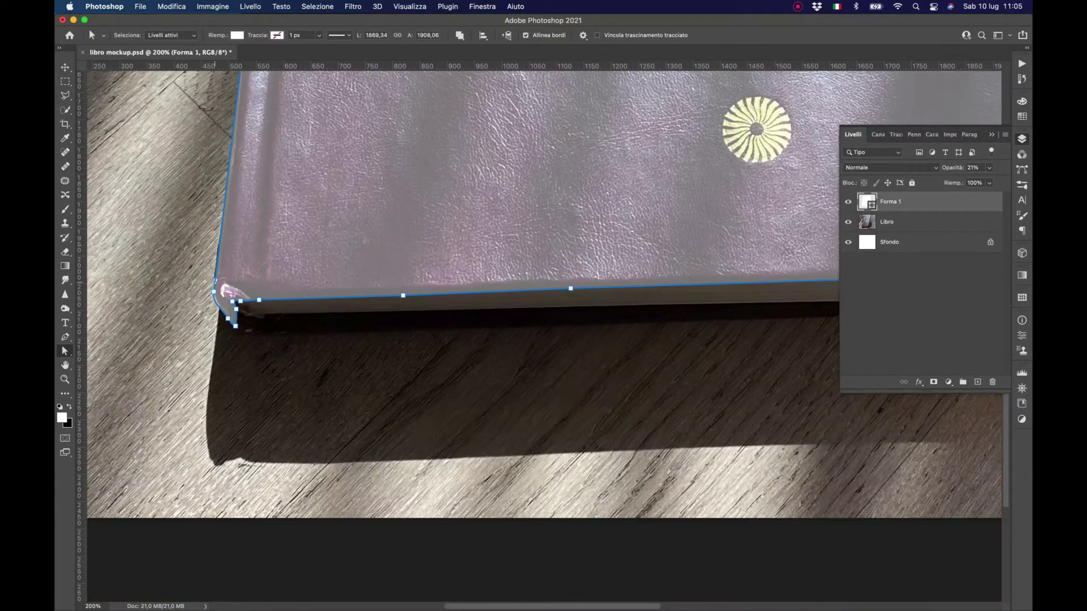
left_click_drag(215, 279, 214, 288)
Step: Drag the outline's anchor to fit the book's top-right corner
scroll(543, 336, "right", 5)
scroll(543, 337, "right", 5)
scroll(543, 337, "up", 5)
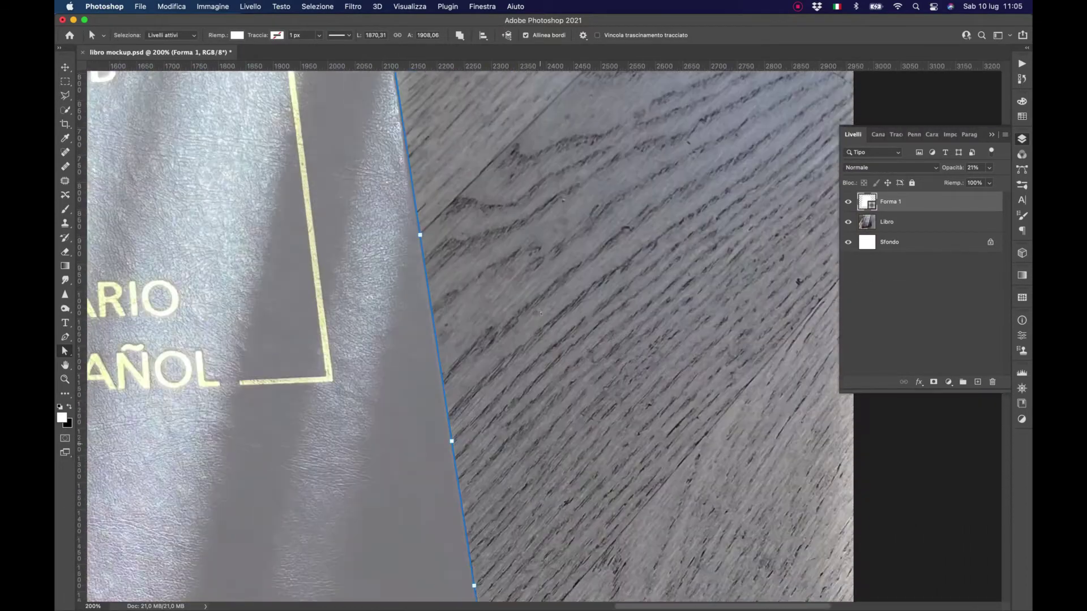
scroll(543, 337, "up", 2)
scroll(469, 336, "up", 3)
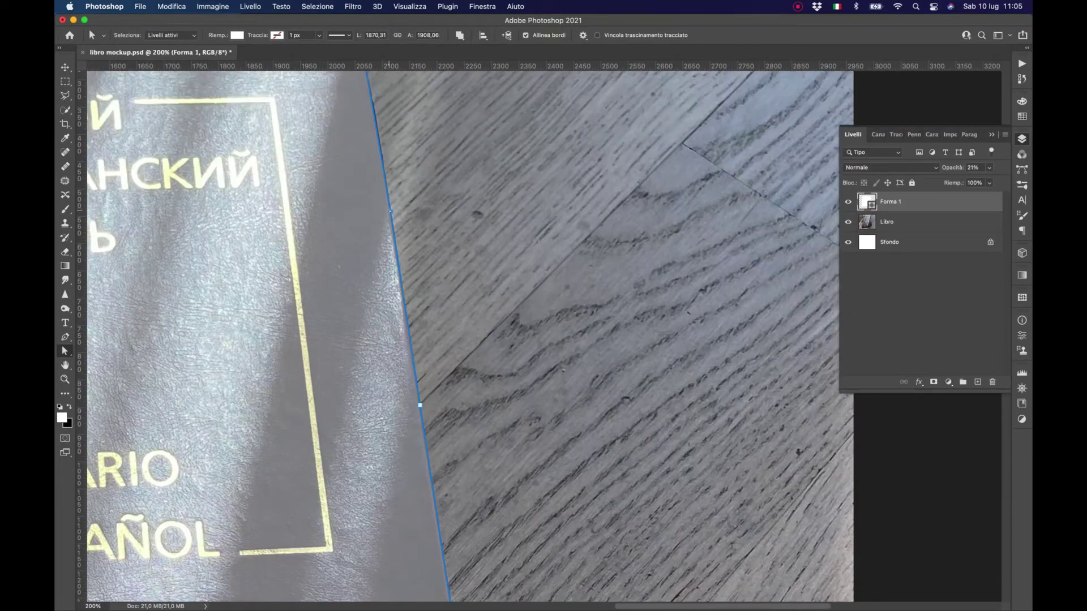
scroll(470, 336, "up", 2)
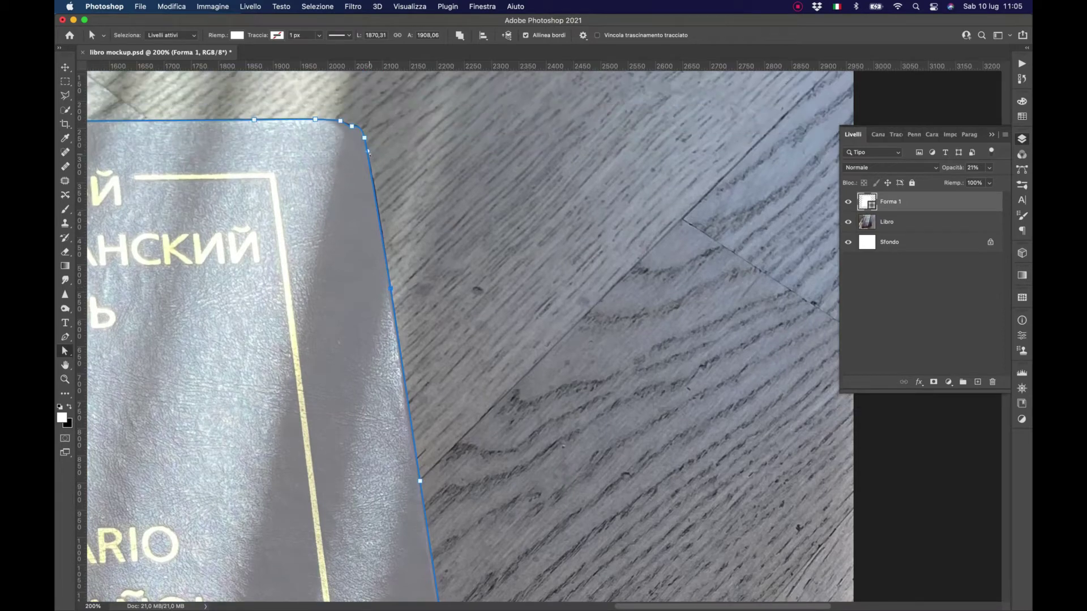
left_click_drag(364, 138, 353, 125)
scroll(350, 170, "left", 3)
scroll(347, 208, "left", 12)
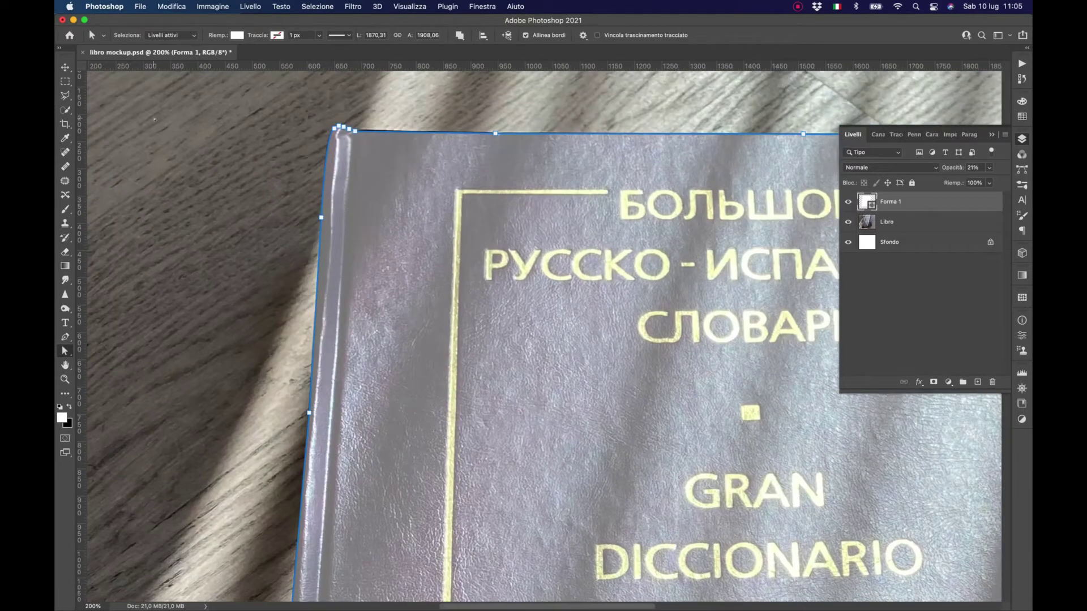
Step: Select Libro, return to the Forma 1 path, and pick the anchor at the cover's top-left corner
key("v")
left_click(155, 119)
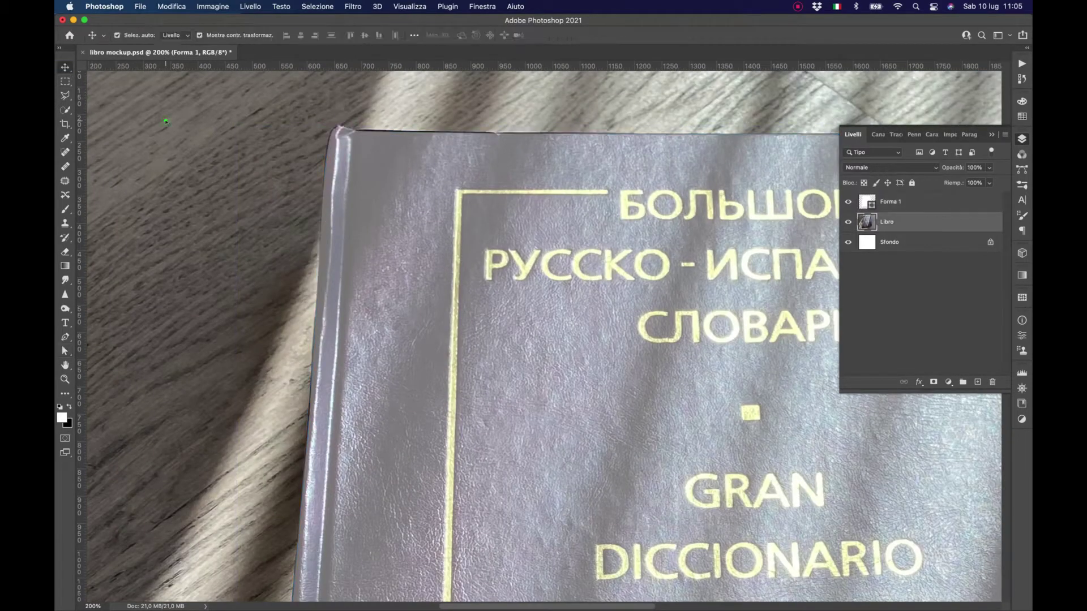
scroll(544, 335, "right", 5)
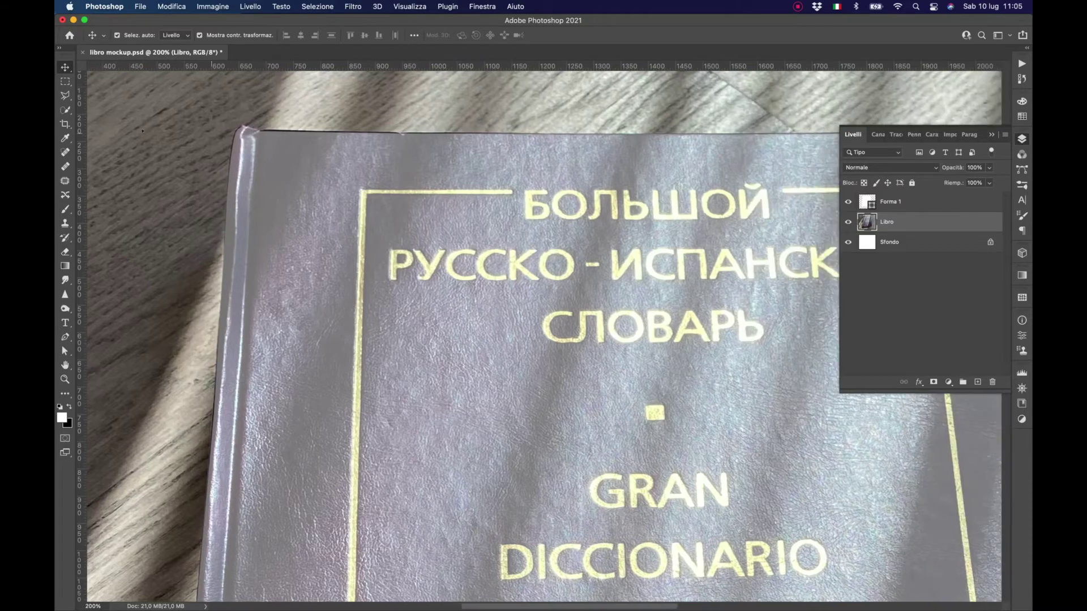
key("alt+]")
key("a")
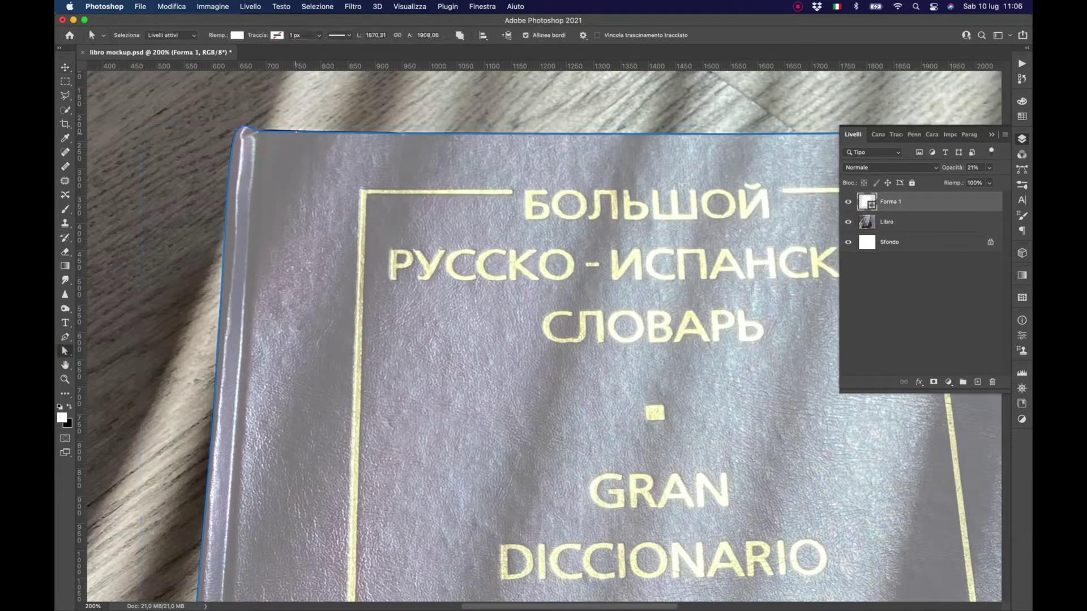
left_click(400, 132)
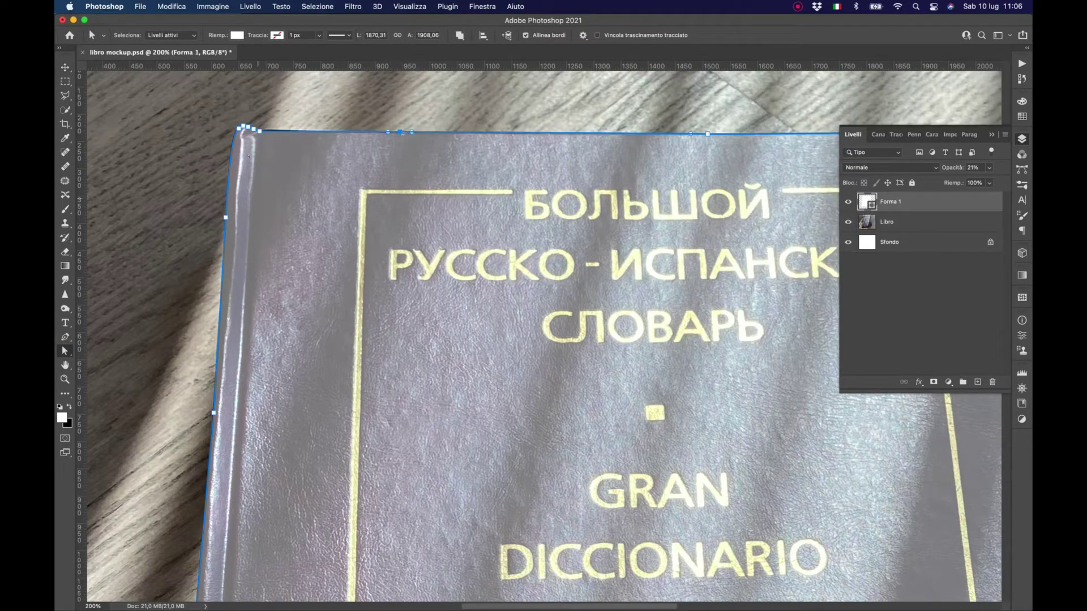
left_click(243, 127)
Step: Fit the image on screen, restore Forma 1 to 100% opacity, and load it as a selection
scroll(544, 335, "right", 5)
scroll(544, 335, "down", 6)
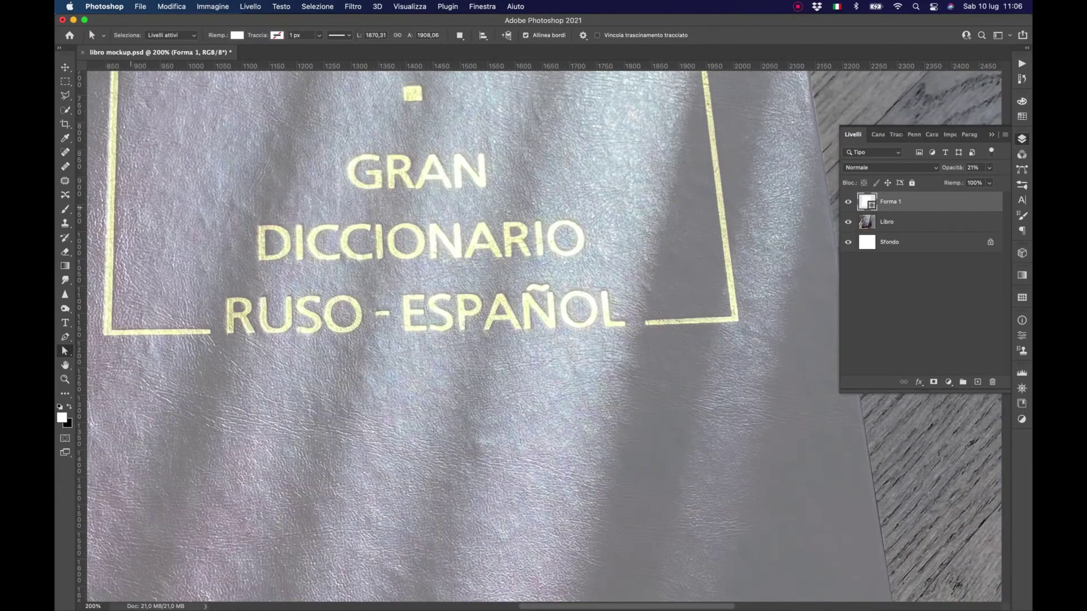
scroll(544, 335, "down", 6)
scroll(543, 335, "left", 8)
double_click(65, 365)
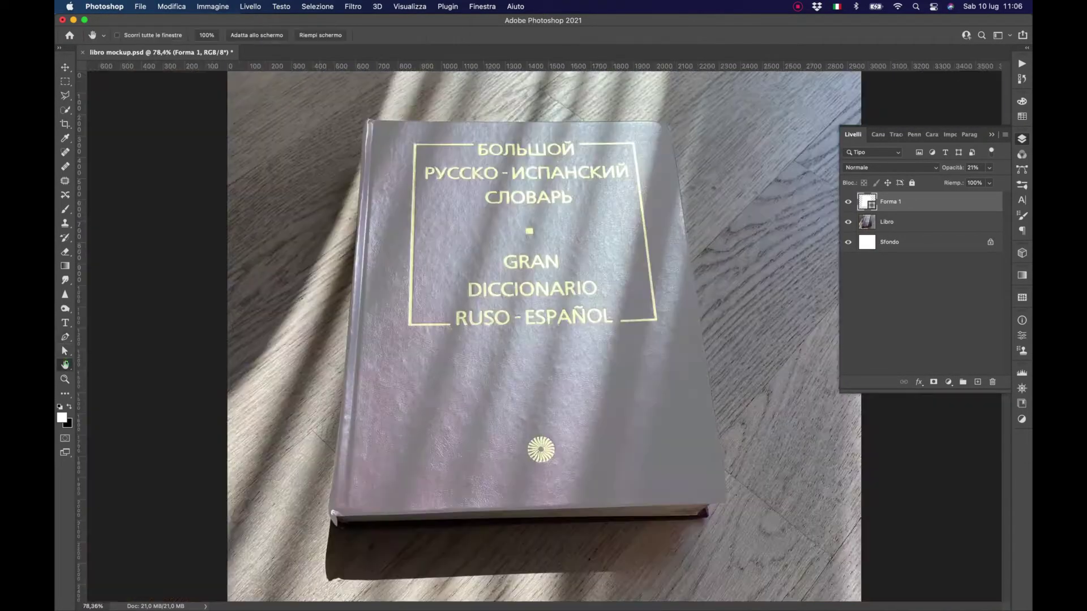
left_click(65, 67)
left_click(988, 168)
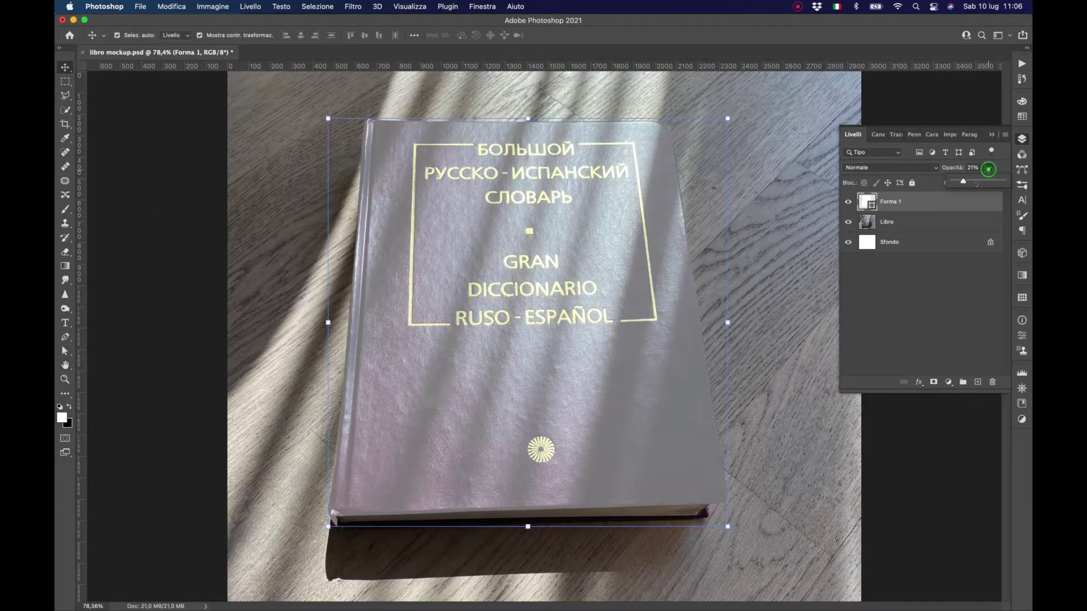
left_click_drag(976, 184, 1007, 182)
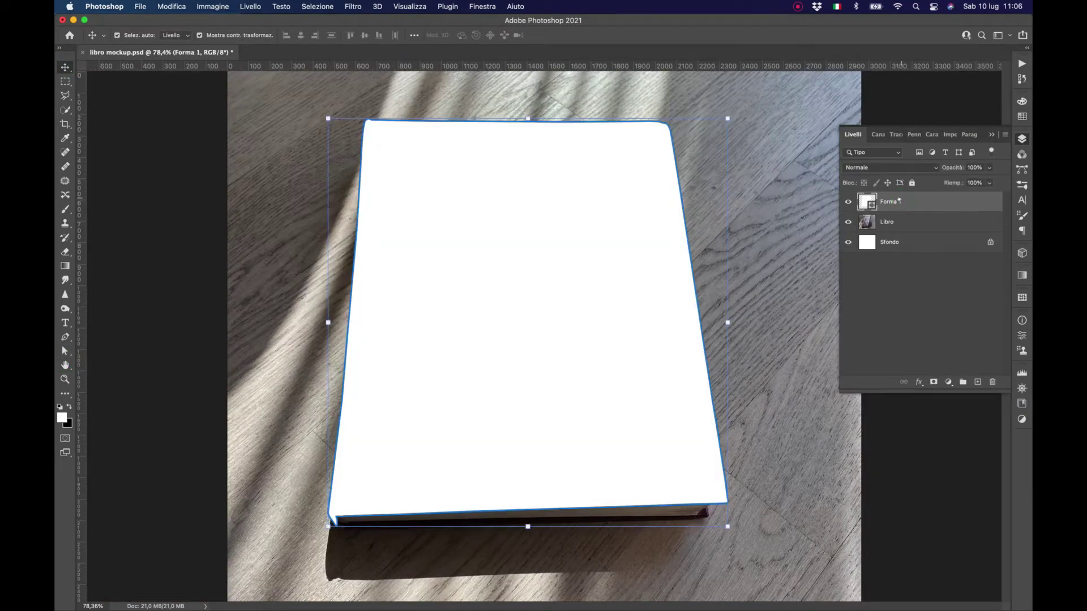
left_click(867, 202, "super")
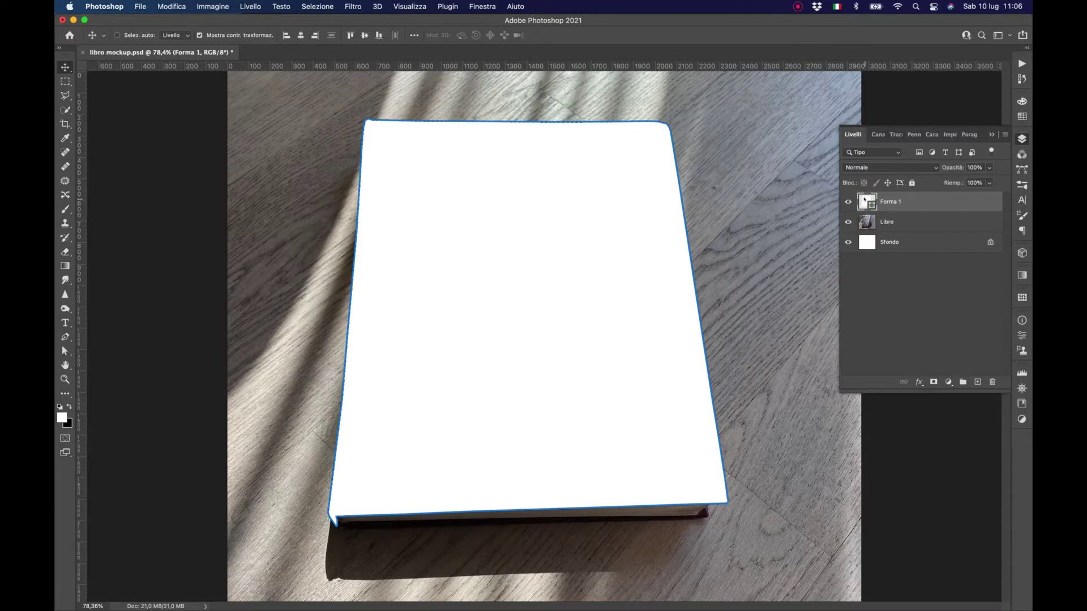
Step: With Libro selected and Forma 1 hidden, copy the cover area and paste it as Livello 1
left_click(905, 220)
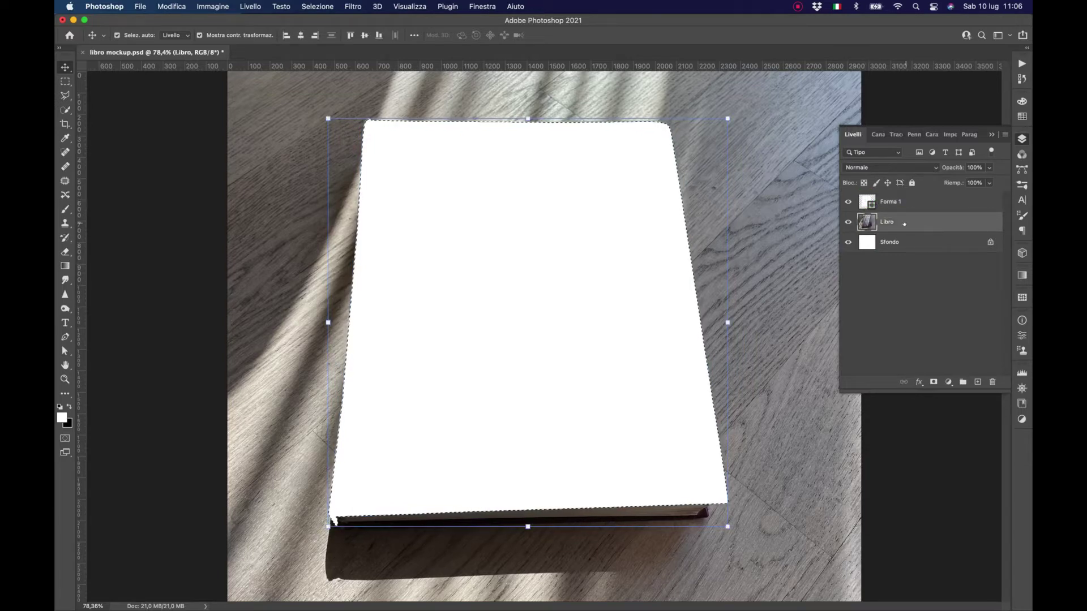
left_click(848, 201)
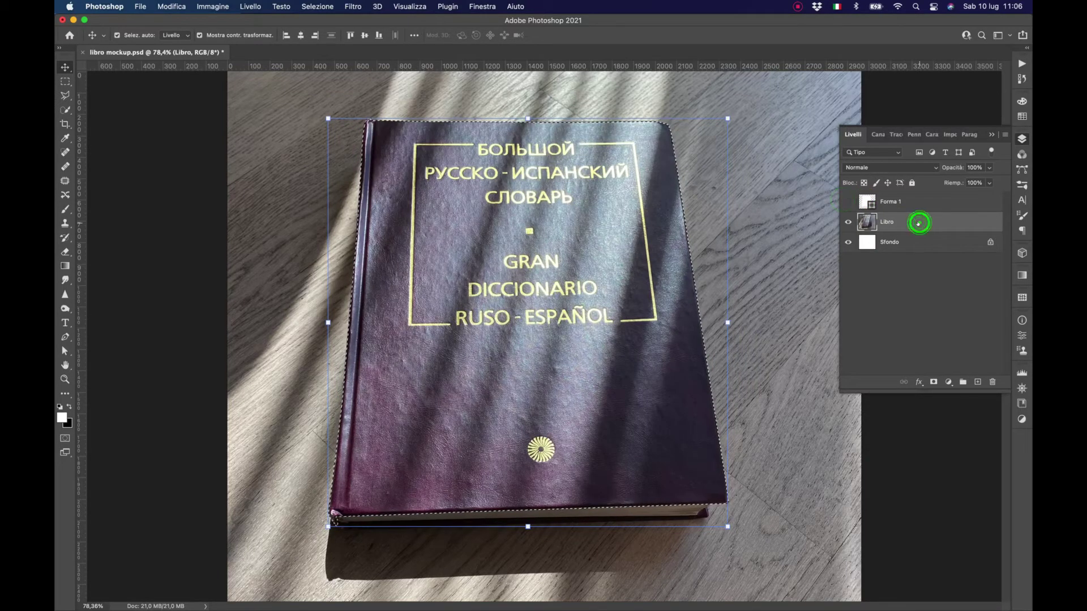
left_click(172, 7)
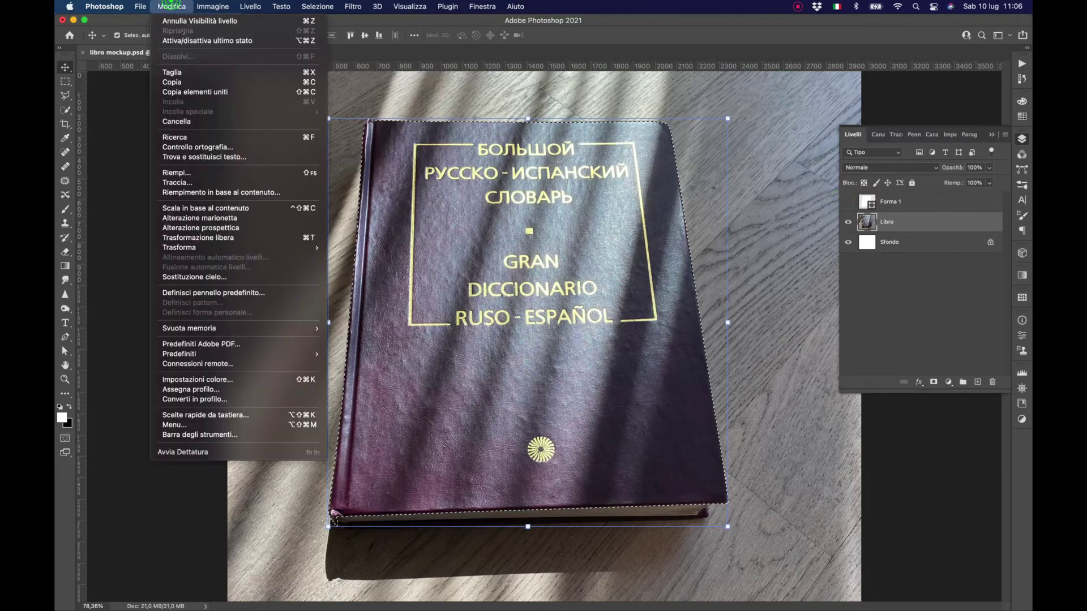
left_click(171, 82)
left_click(171, 6)
left_click(181, 101)
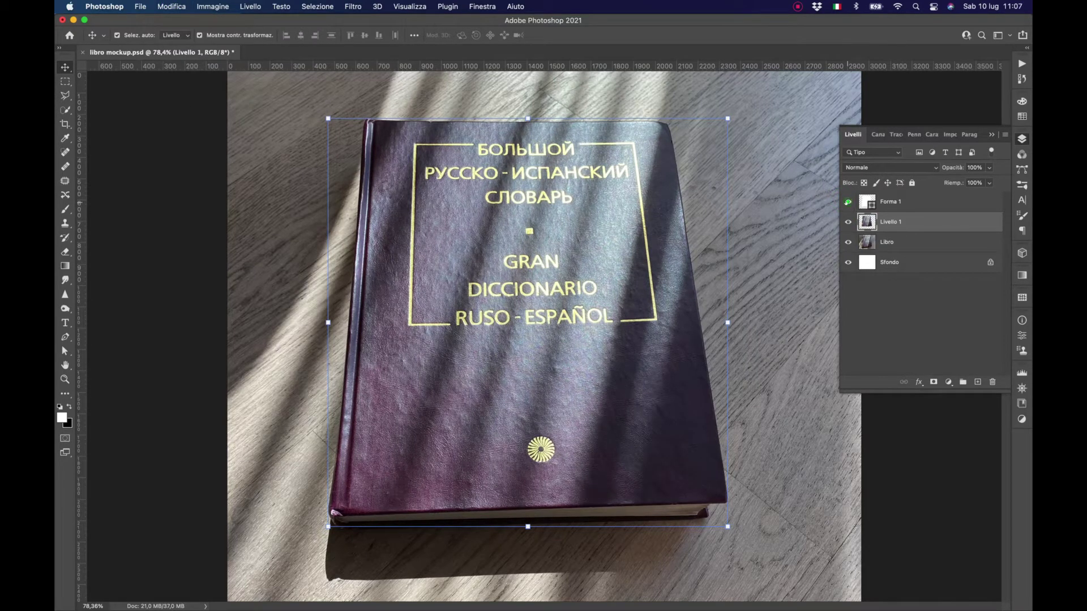
Step: Hide both Forma 1 and Livello 1 and reselect the Libro layer
left_click(848, 201)
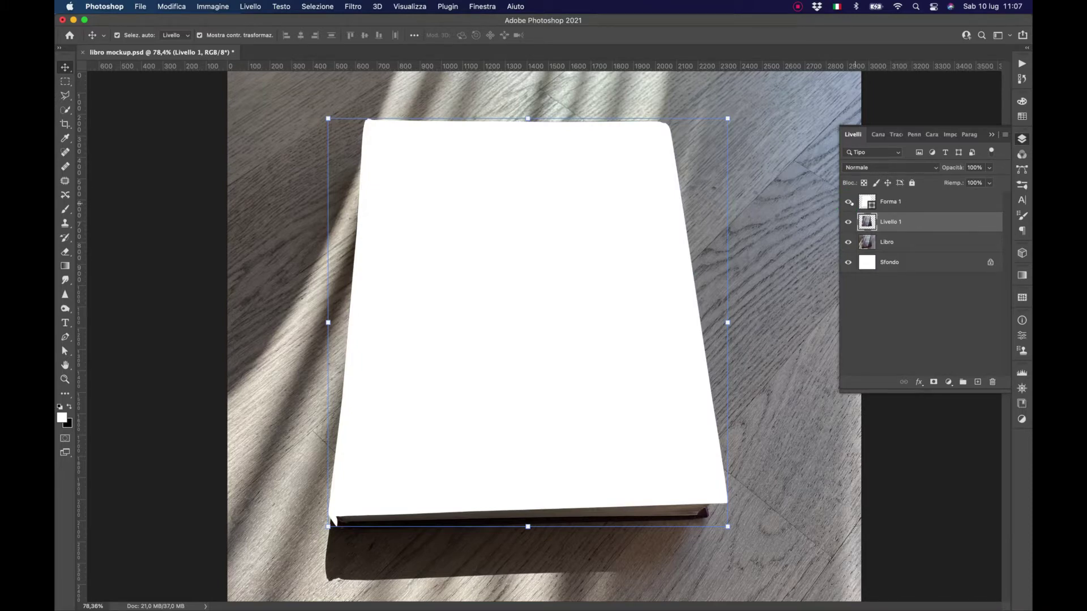
left_click(848, 202)
left_click(847, 222)
left_click(911, 242)
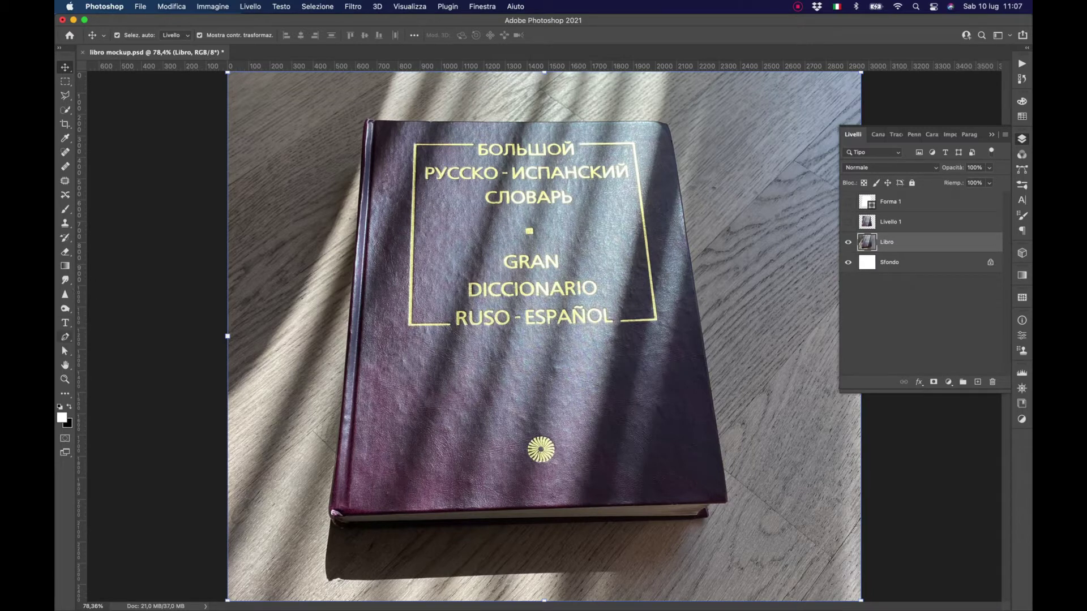
left_click(65, 337)
Step: Zoom in on the book's bottom and trace the page strip's lower edge from right to left
key("z")
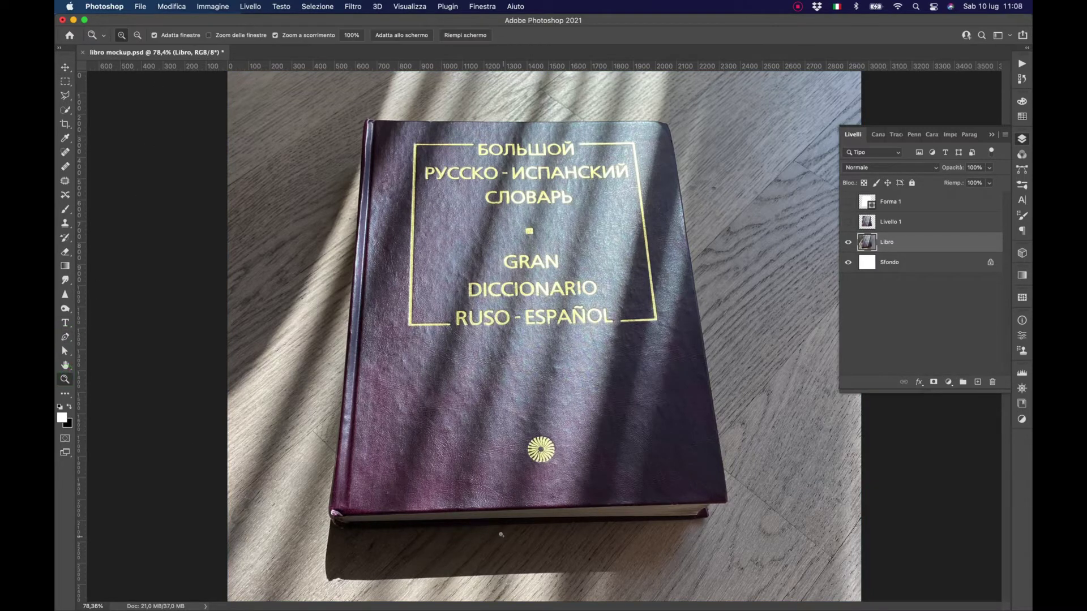
left_click(549, 536)
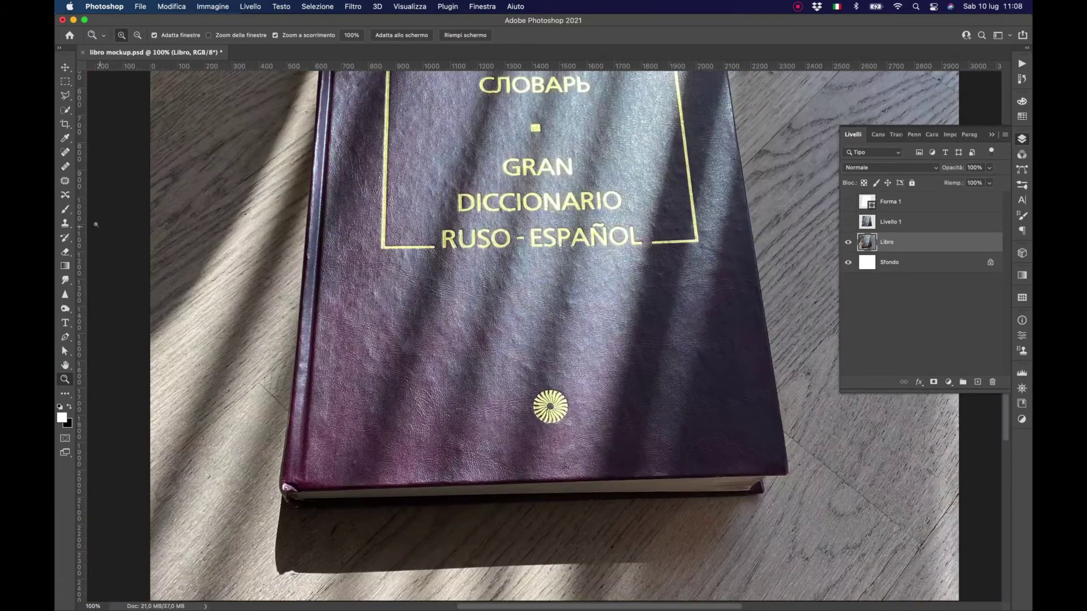
left_click(66, 337)
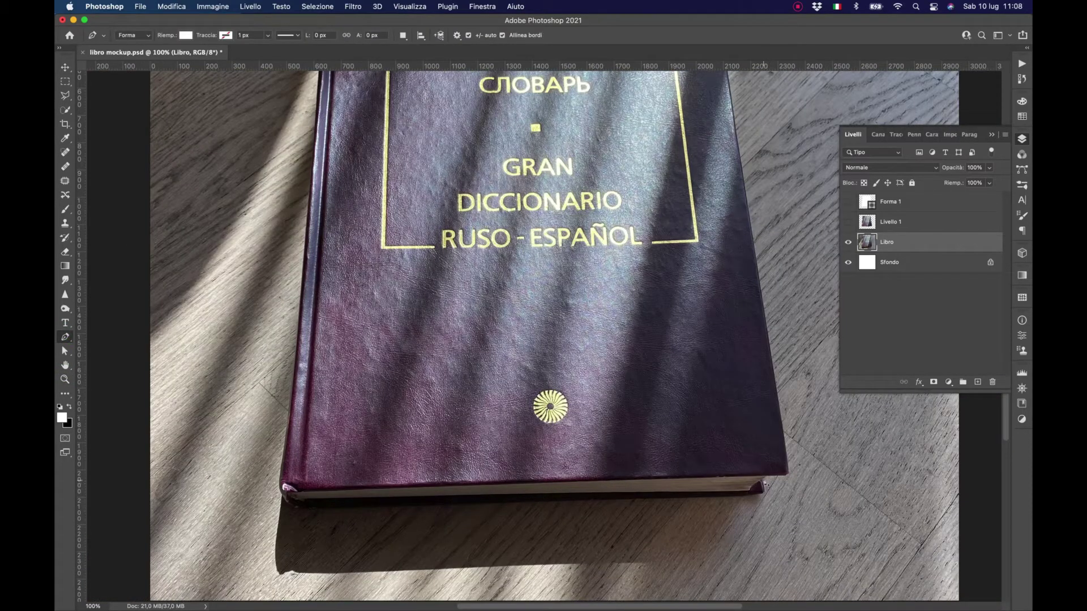
left_click(762, 480)
left_click(753, 496)
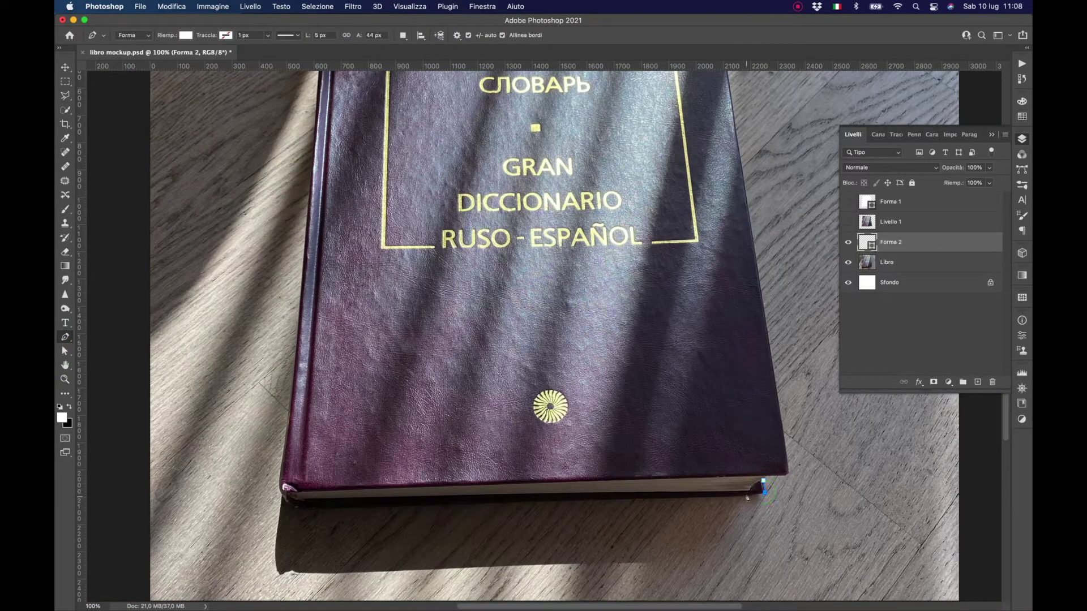
left_click(711, 499)
left_click(646, 498)
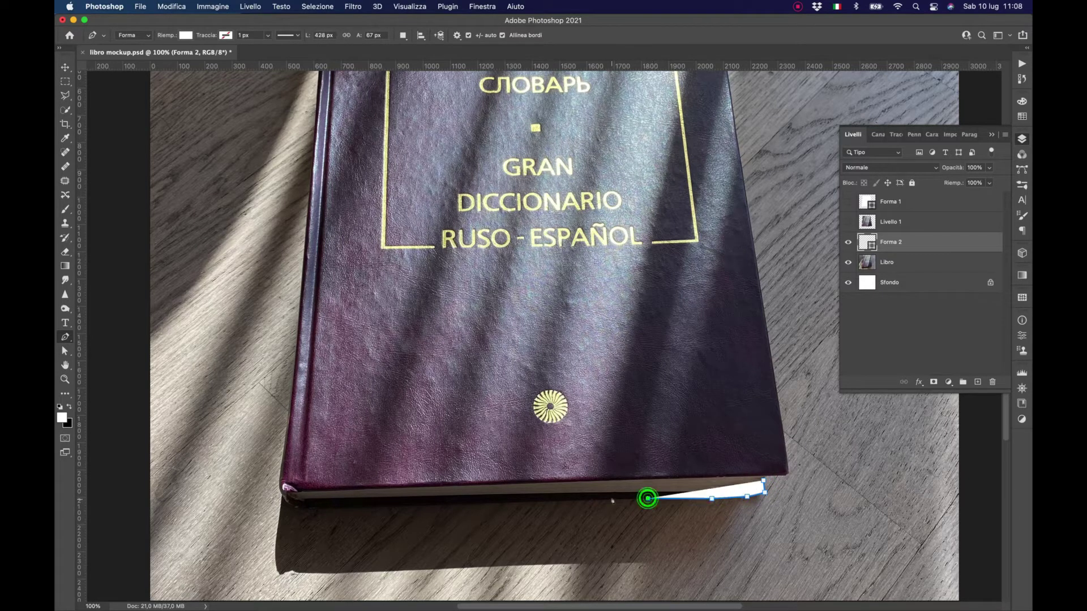
left_click(552, 503)
left_click(447, 504)
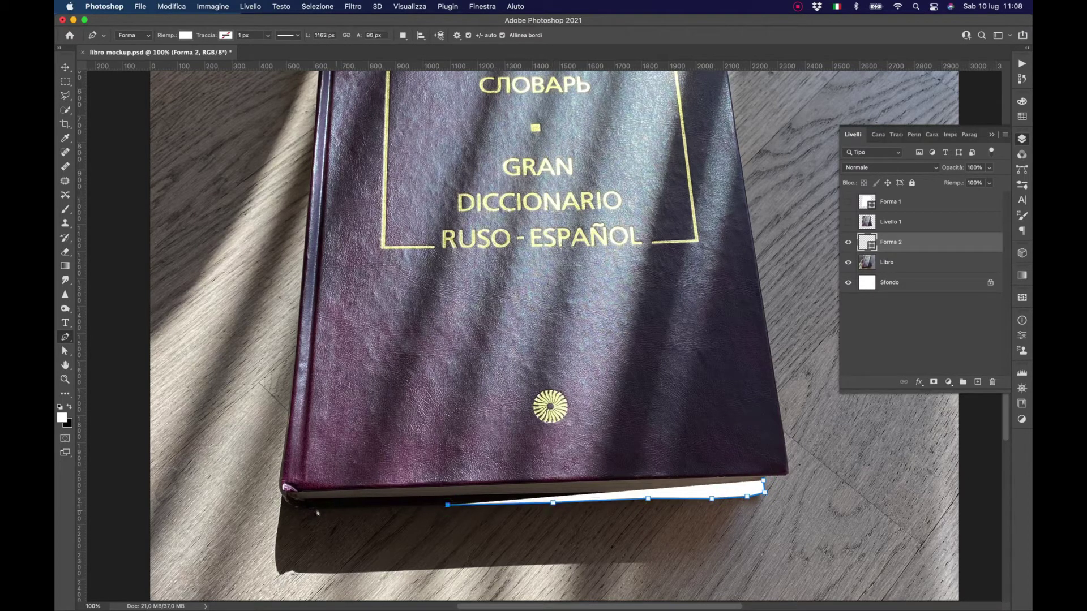
left_click(326, 509)
left_click(284, 496)
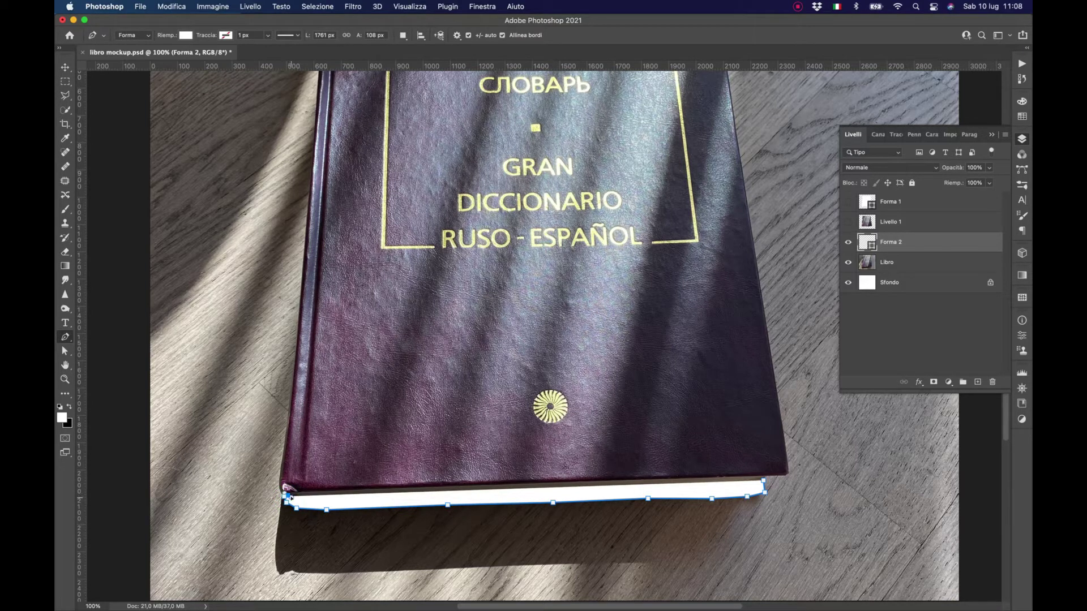
Step: Set the new Forma 2 shape to no fill and trace back rightward to close it
left_click(185, 35)
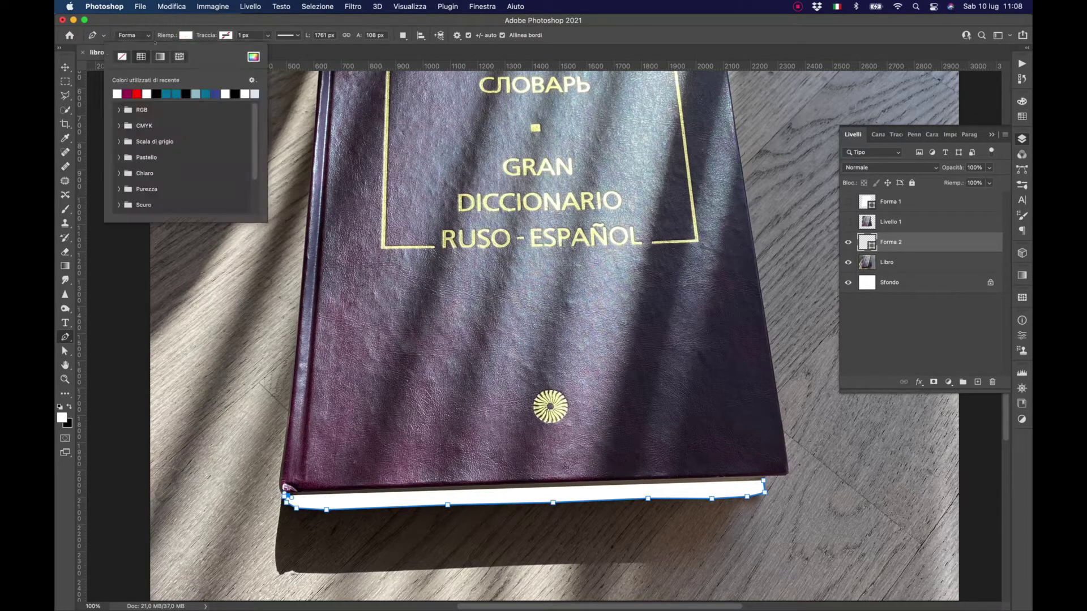
left_click(122, 56)
left_click(300, 503)
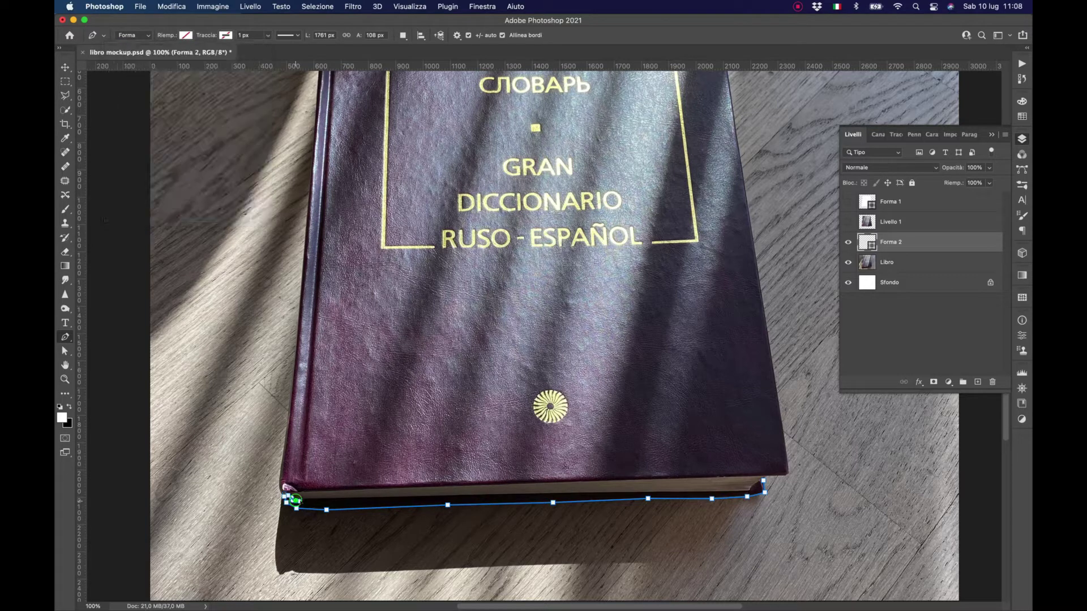
left_click(313, 500)
left_click(418, 498)
left_click(486, 497)
left_click(562, 494)
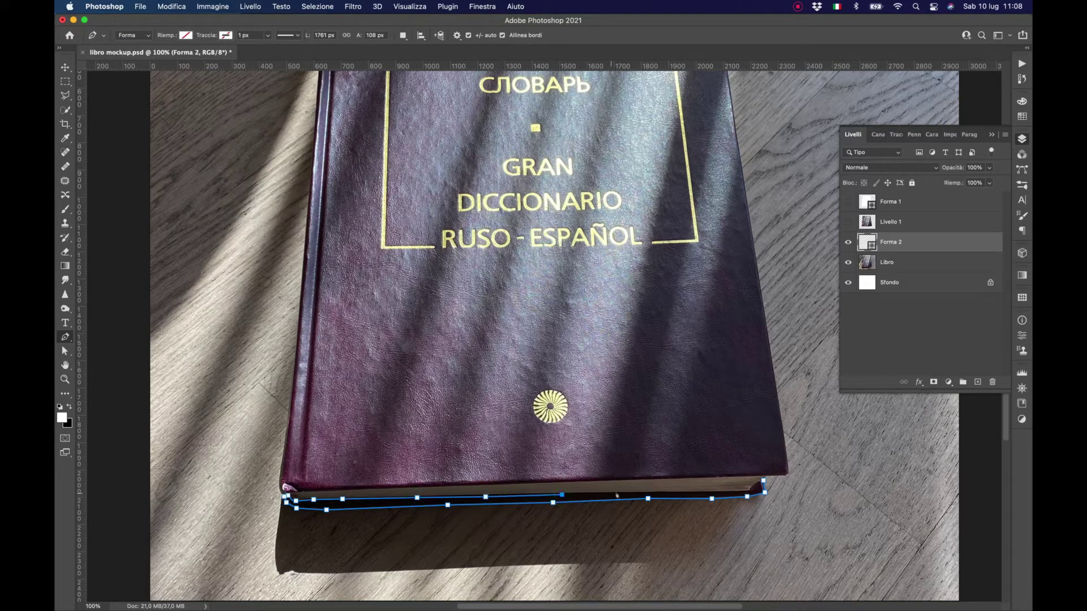
left_click(625, 493)
left_click(695, 492)
left_click(762, 481)
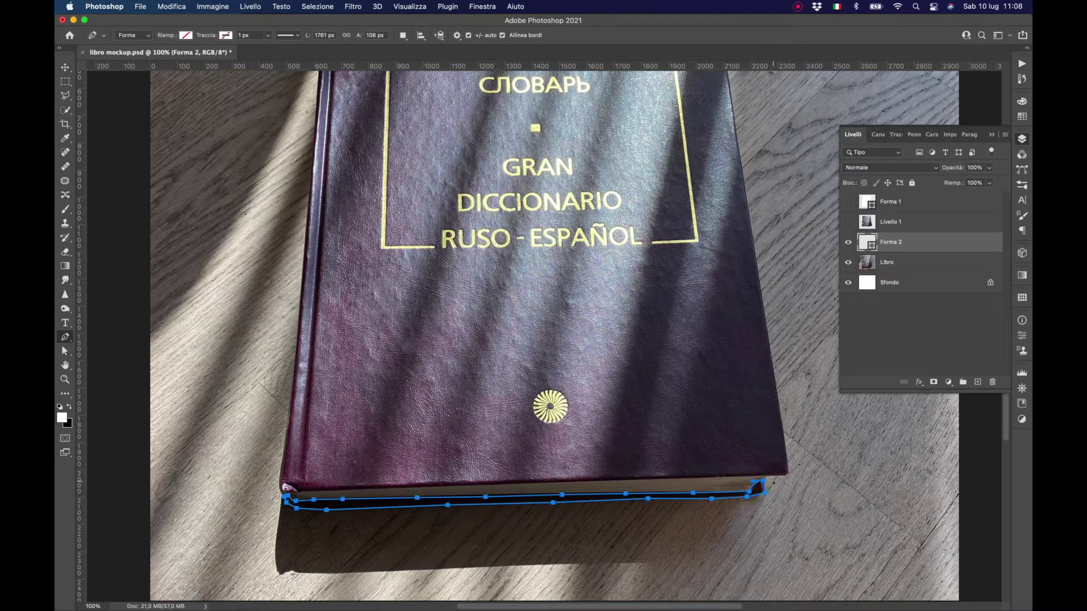
Step: Zoom in and adjust Forma 2's lower-right corner points to fit the book's rounded corner
key("z")
left_click(485, 544)
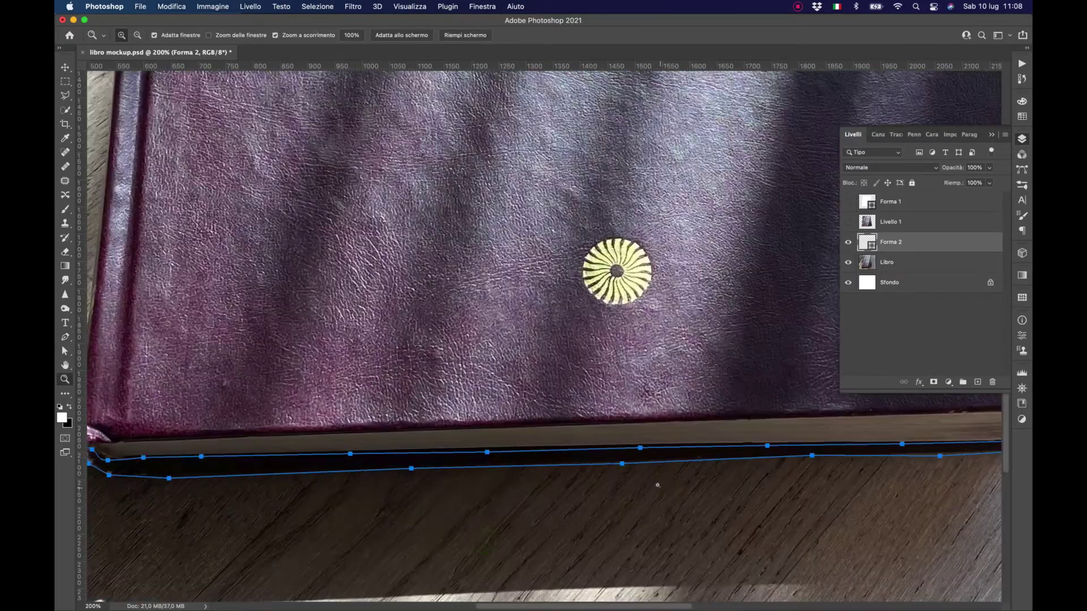
scroll(486, 544, "right", 5)
left_click(719, 427)
key("a")
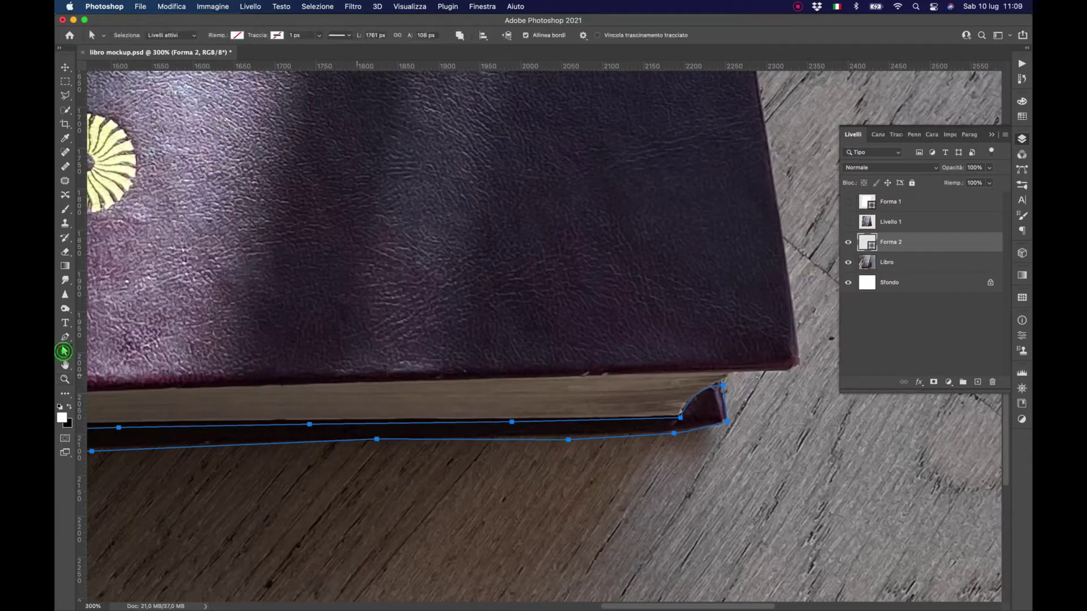
left_click(761, 400)
left_click(723, 385)
left_click_drag(723, 386, 696, 385)
left_click(680, 417)
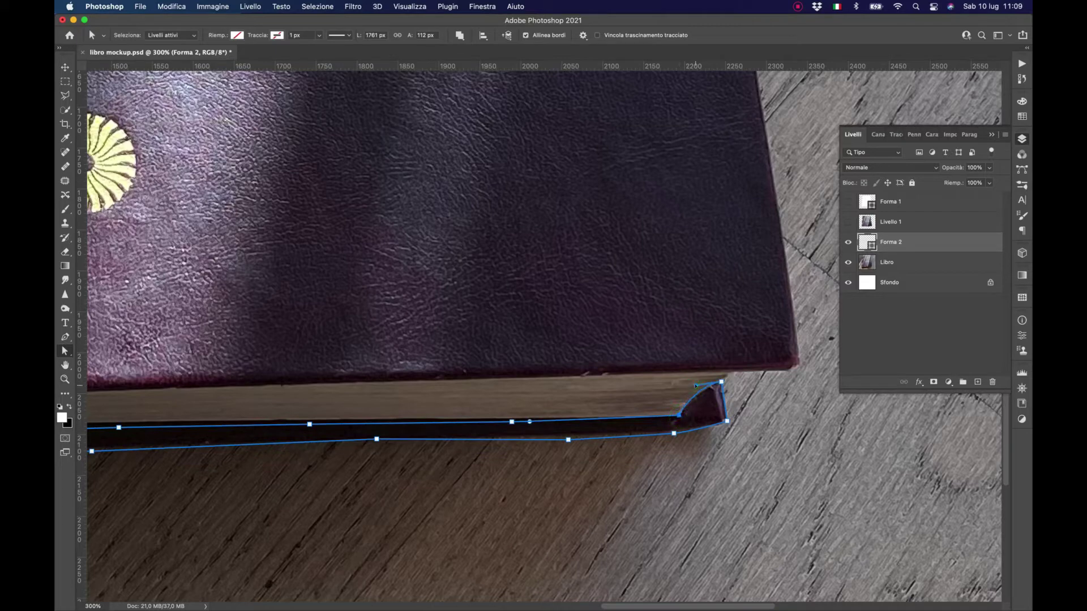
left_click(673, 434)
Step: Raise the shape's bottom points so they hug the book's lower edge
scroll(569, 440, "left", 2)
scroll(622, 447, "left", 7)
scroll(673, 457, "left", 1)
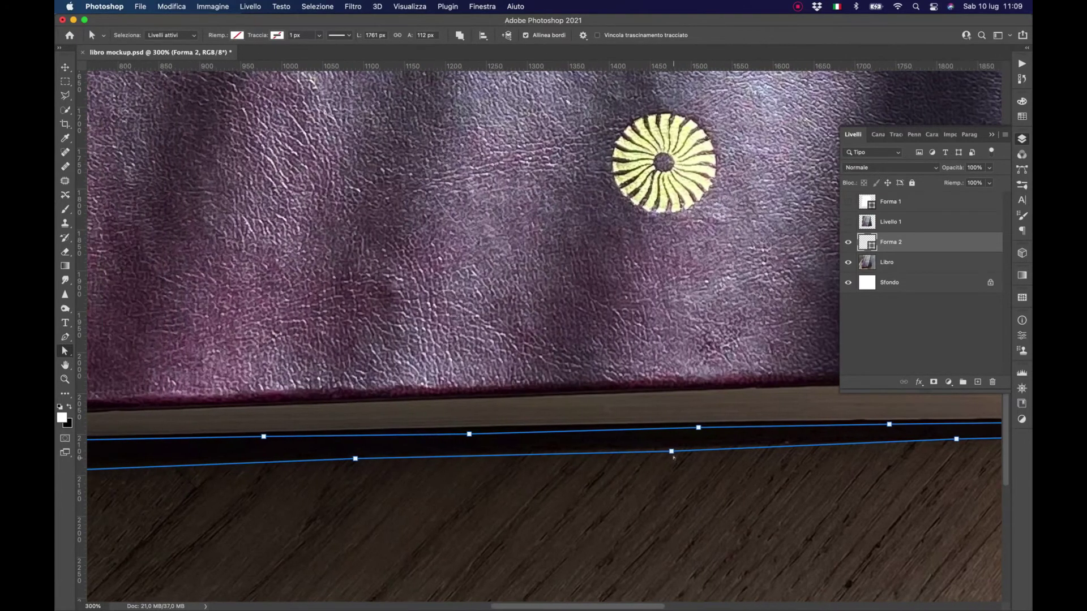
left_click(672, 451)
scroll(663, 461, "left", 1)
scroll(645, 473, "left", 5)
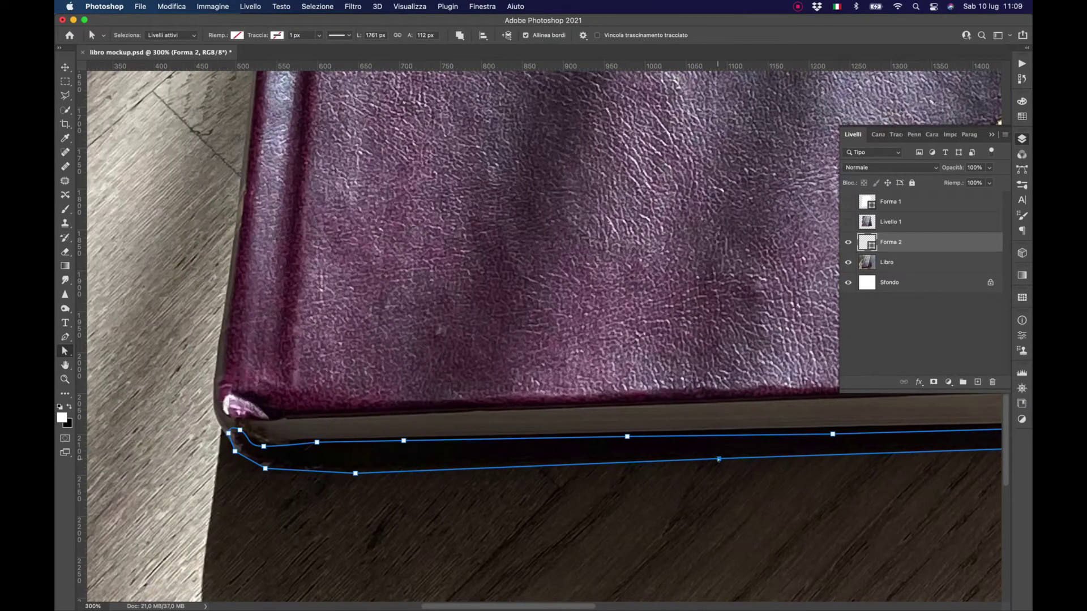
left_click_drag(718, 459, 718, 455)
left_click_drag(357, 474, 356, 465)
left_click_drag(265, 468, 267, 465)
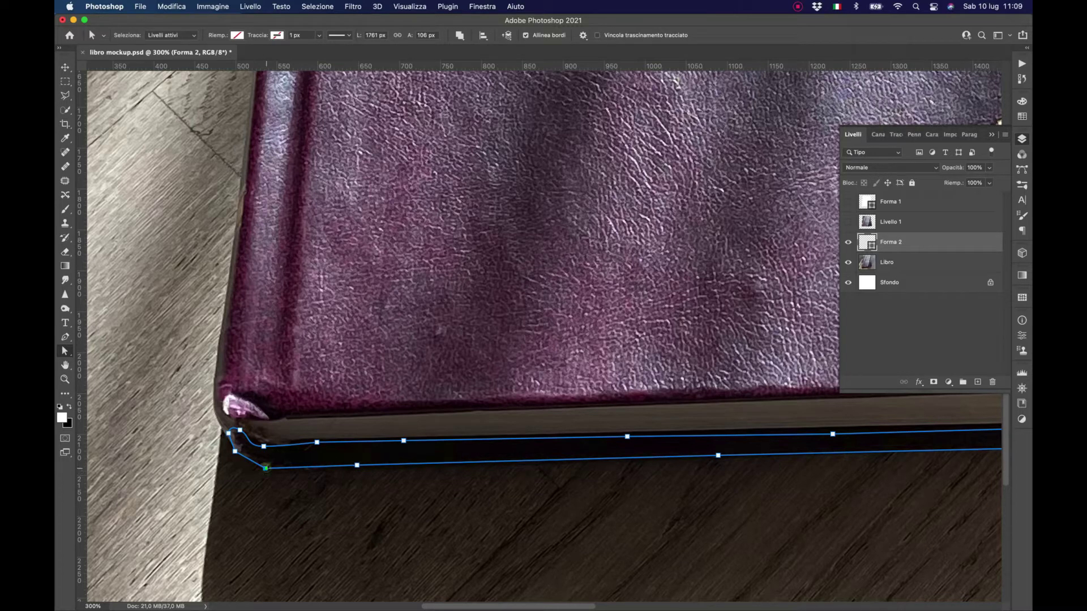
Step: Straighten the shape's top edge along the page strip, then fit the book on screen
left_click_drag(240, 430, 265, 439)
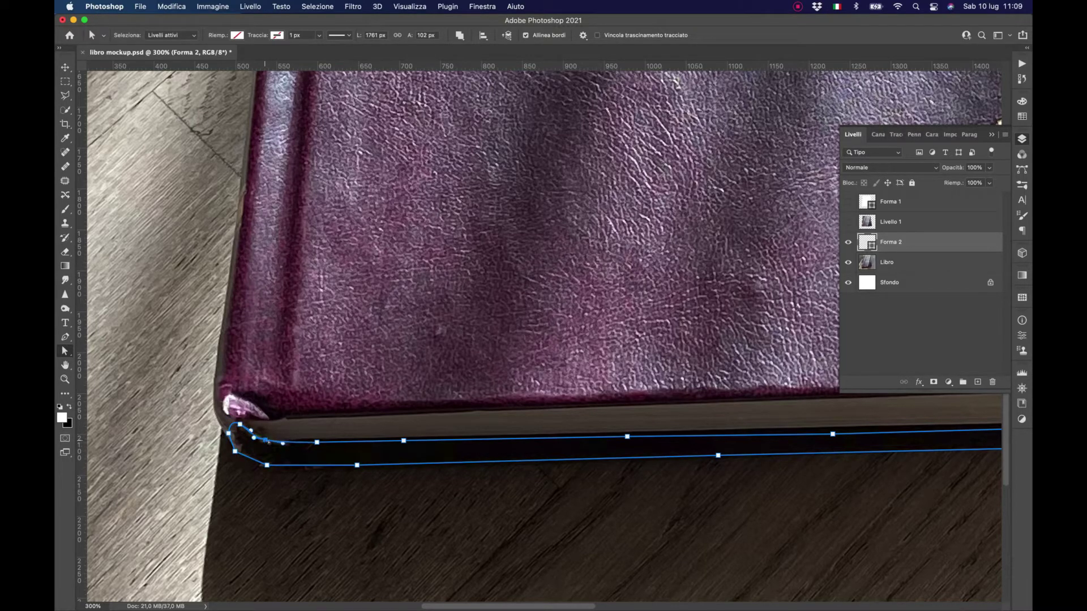
left_click_drag(404, 440, 414, 436)
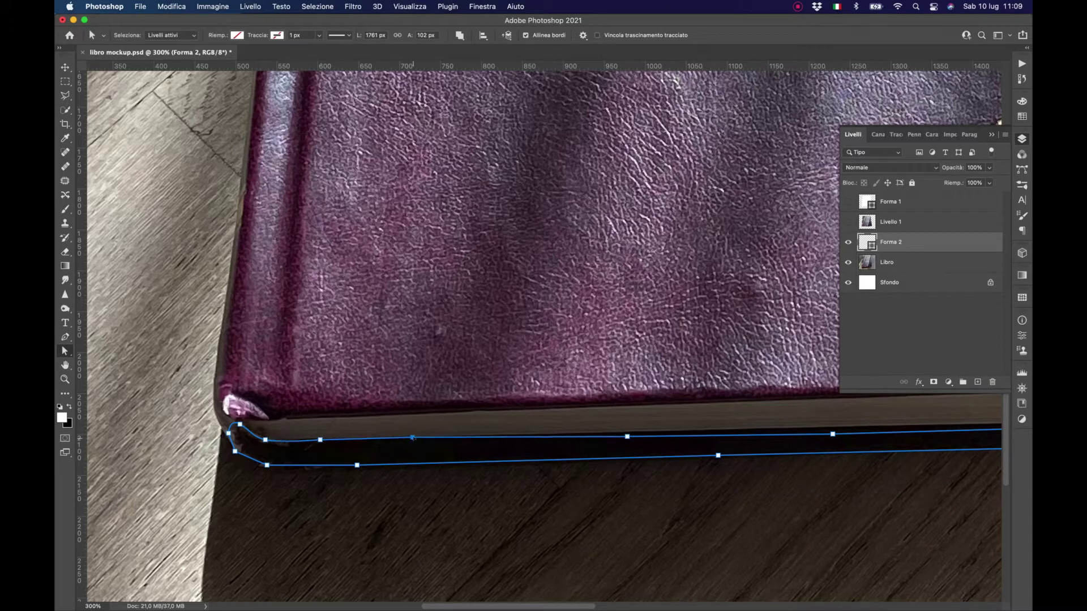
left_click_drag(627, 437, 634, 432)
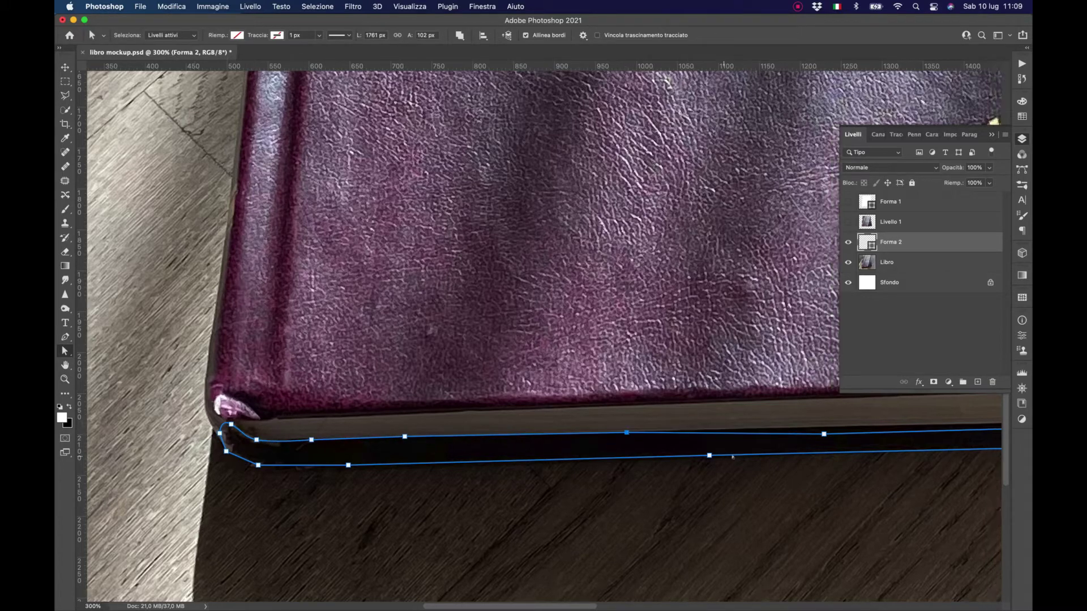
scroll(580, 456, "right", 10)
left_click_drag(491, 434, 501, 428)
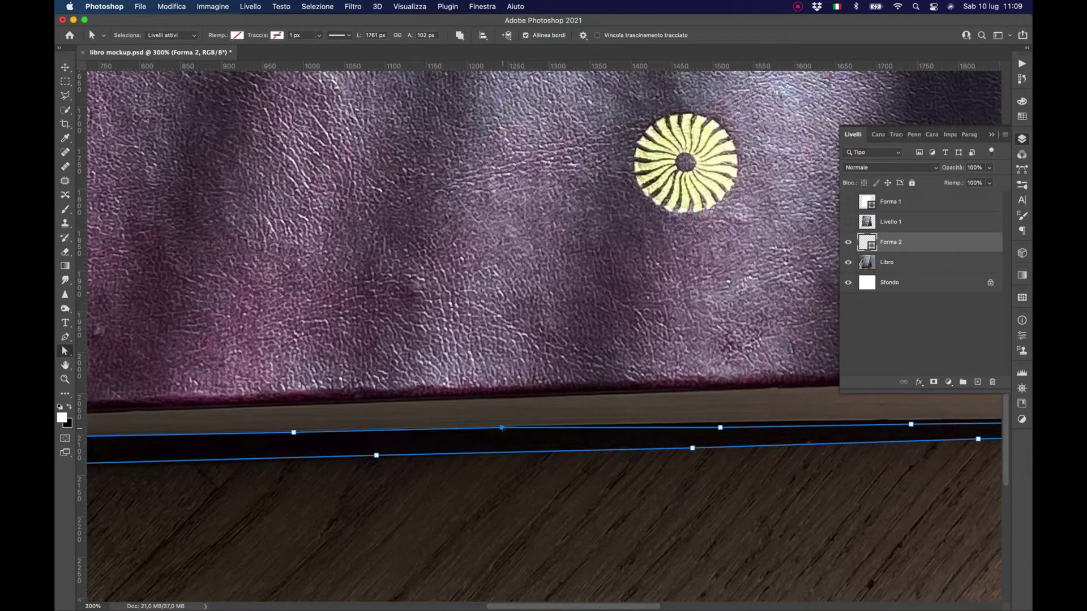
left_click_drag(720, 428, 724, 421)
scroll(548, 438, "right", 3)
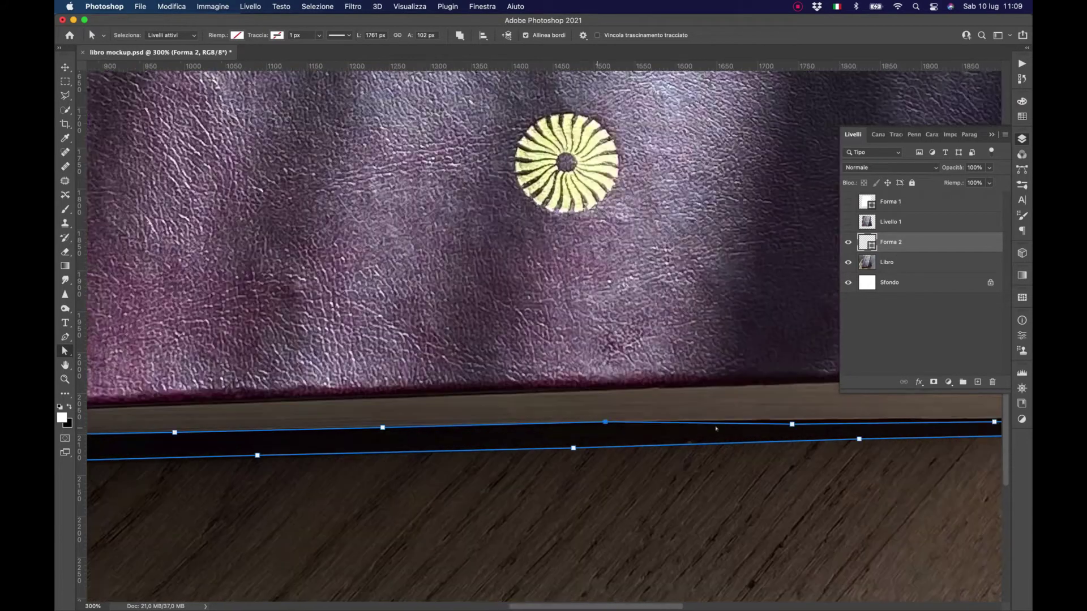
scroll(548, 438, "right", 7)
scroll(532, 424, "right", 5)
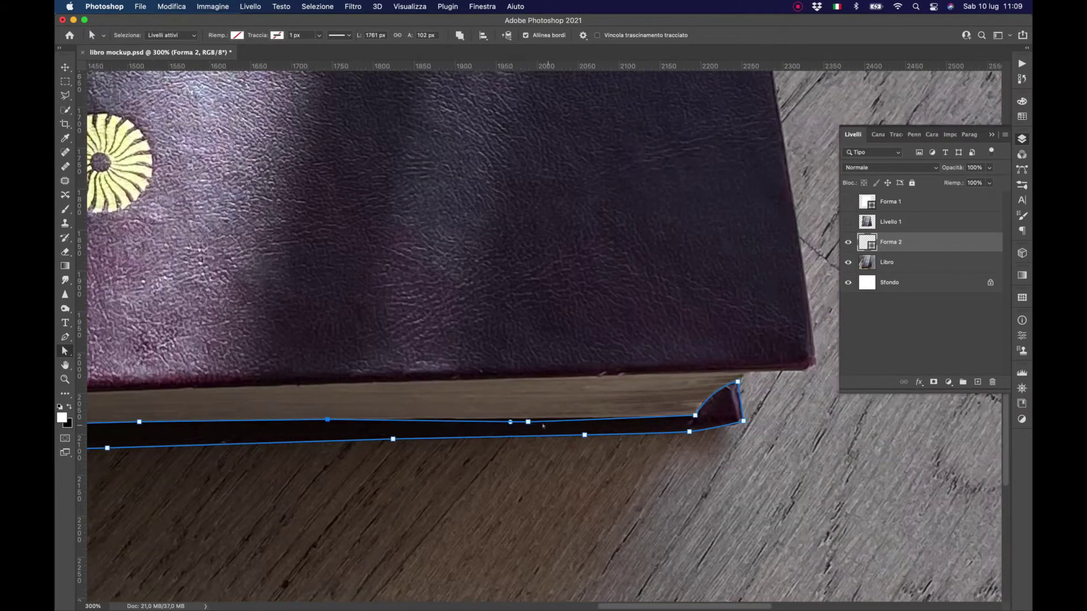
left_click_drag(528, 422, 529, 418)
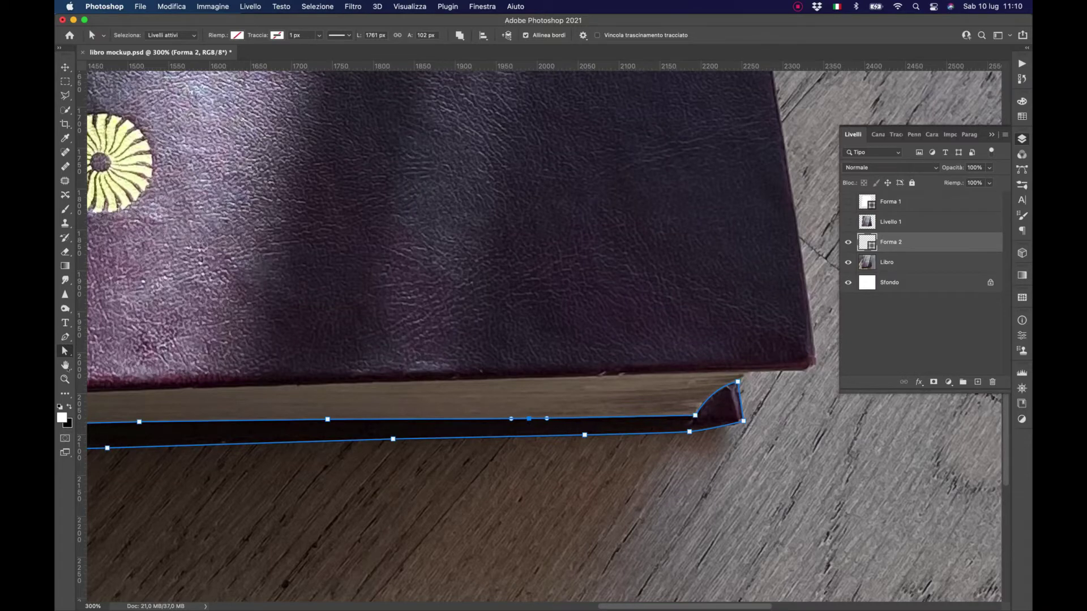
key("h")
key("super+0")
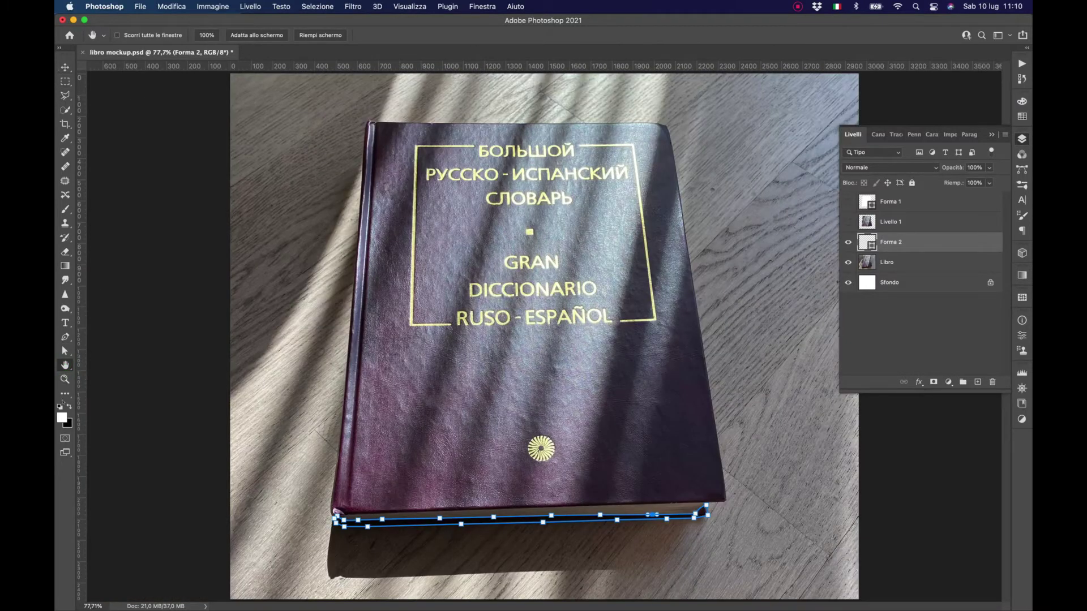
Step: Fill the Forma 2 edge shape with white
key("a")
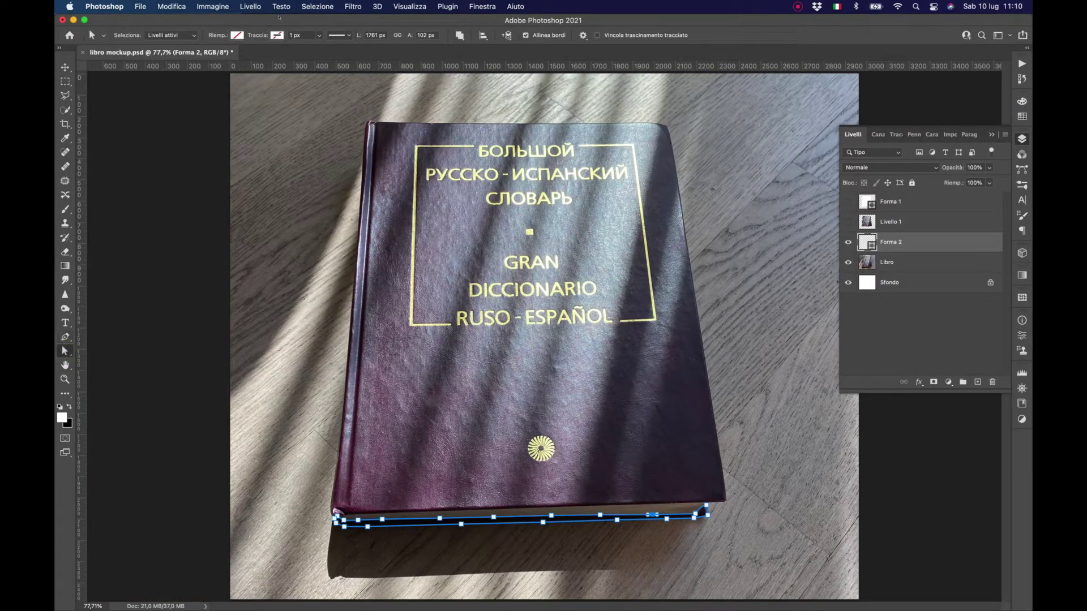
left_click(237, 36)
left_click(168, 93)
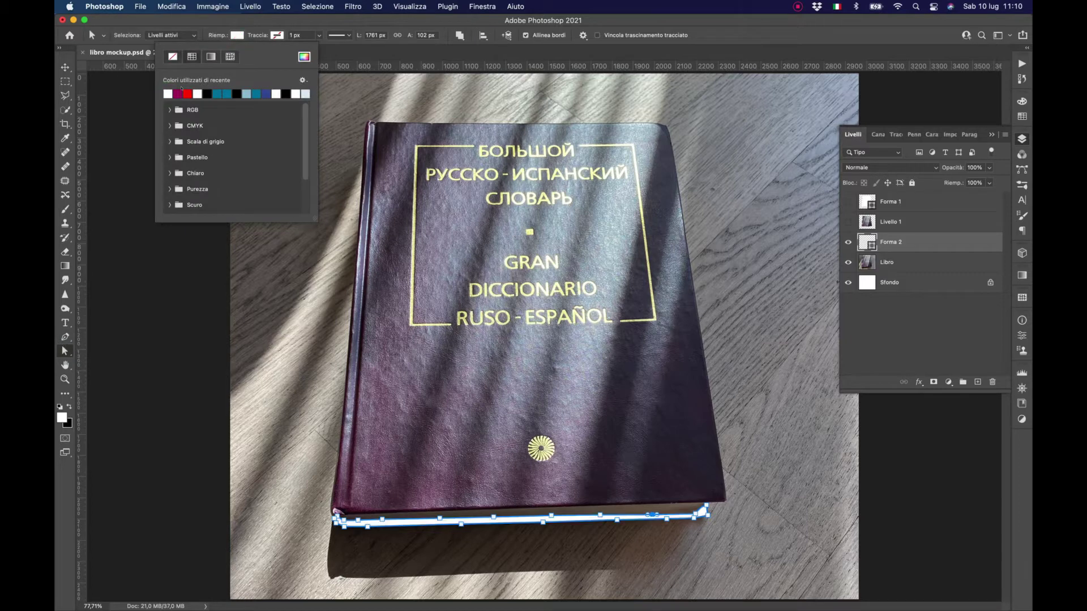
Step: Hide Forma 2 and load its edge area as a selection on the Libro layer
key("v")
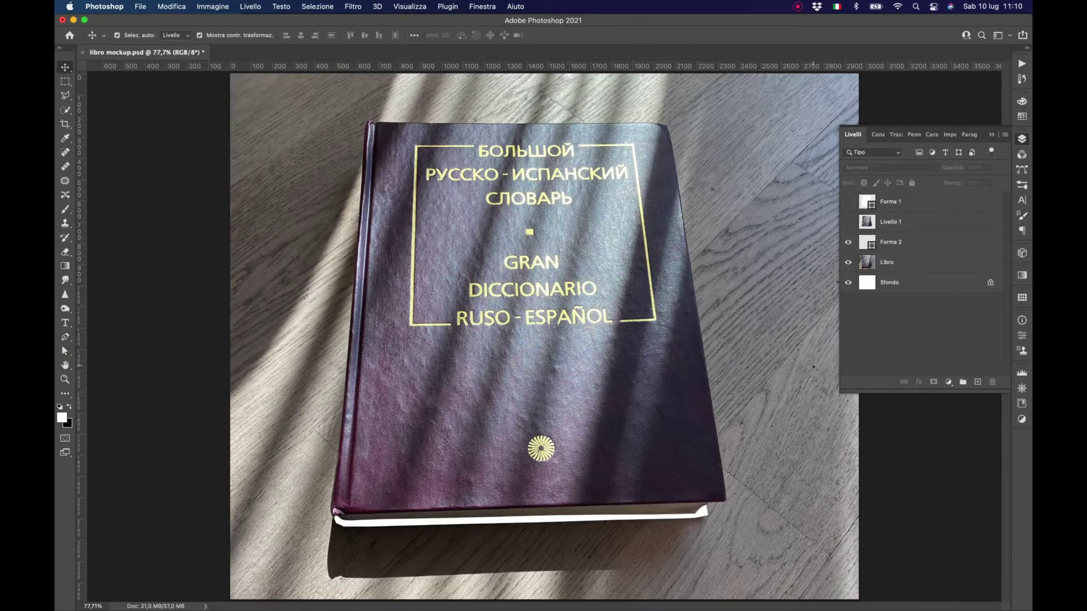
left_click(899, 242)
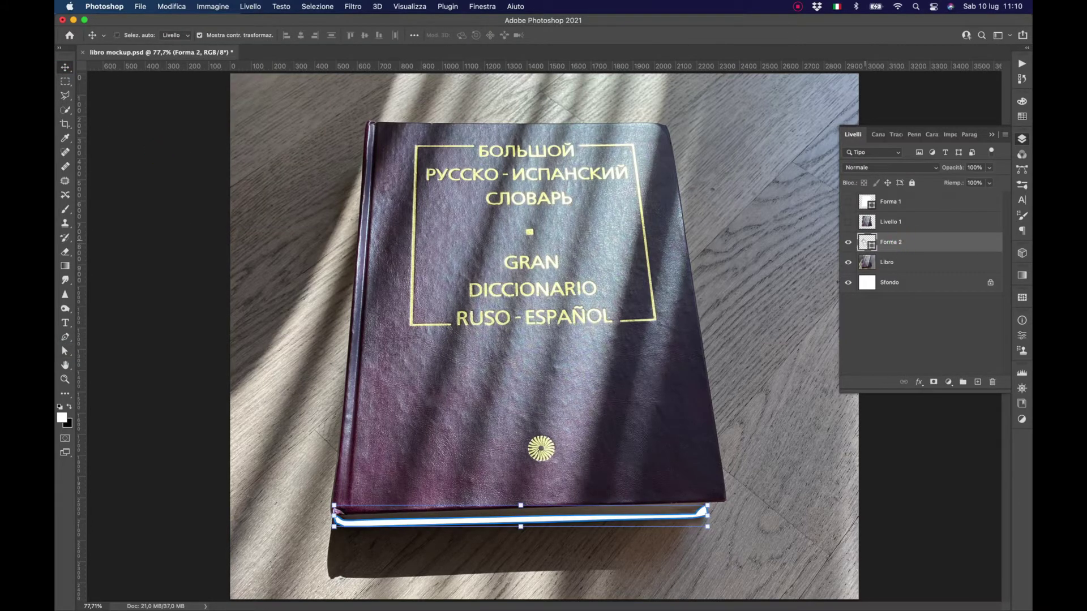
key("ctrl+h")
left_click(847, 242)
left_click(887, 262)
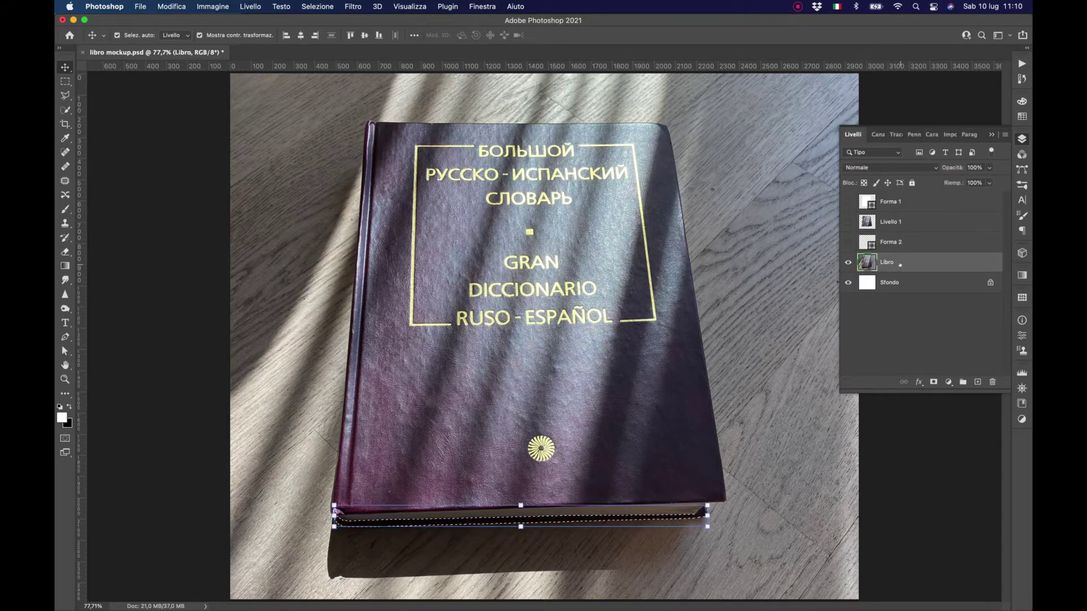
left_click(171, 6)
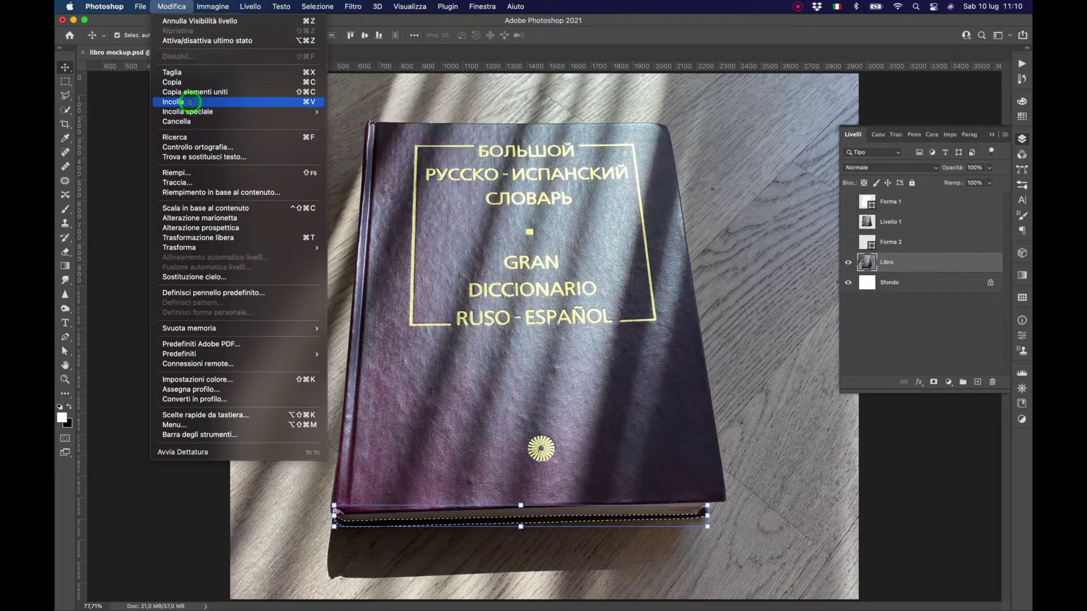
Step: Paste the copied edge as a layer and group Livello 1 and Livello 2 as Ombre
left_click(192, 102)
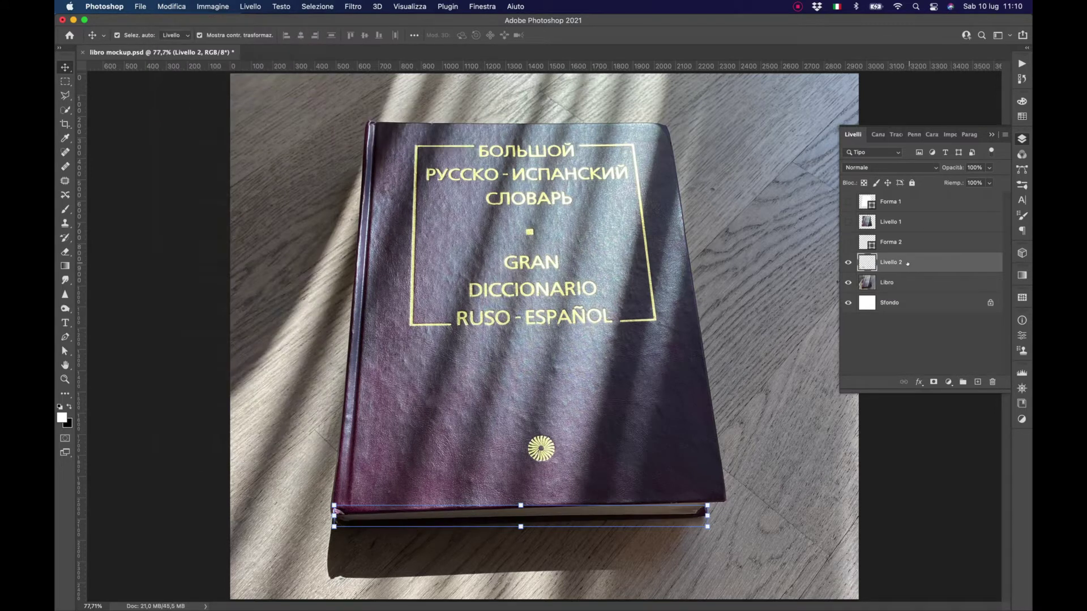
left_click_drag(898, 241, 899, 211)
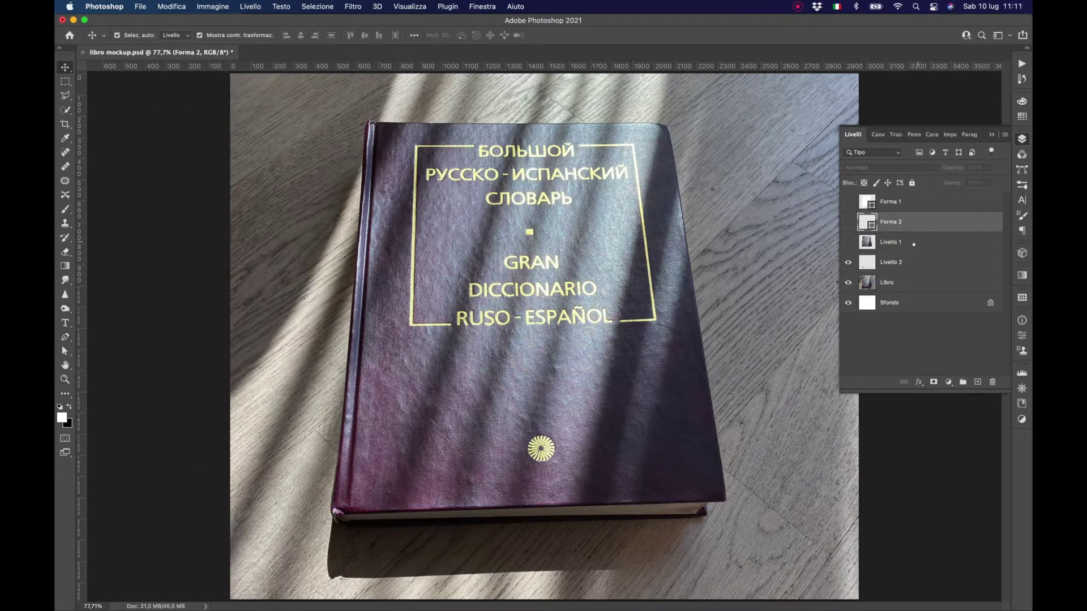
left_click(847, 242)
left_click(886, 262)
left_click(898, 242, "shift")
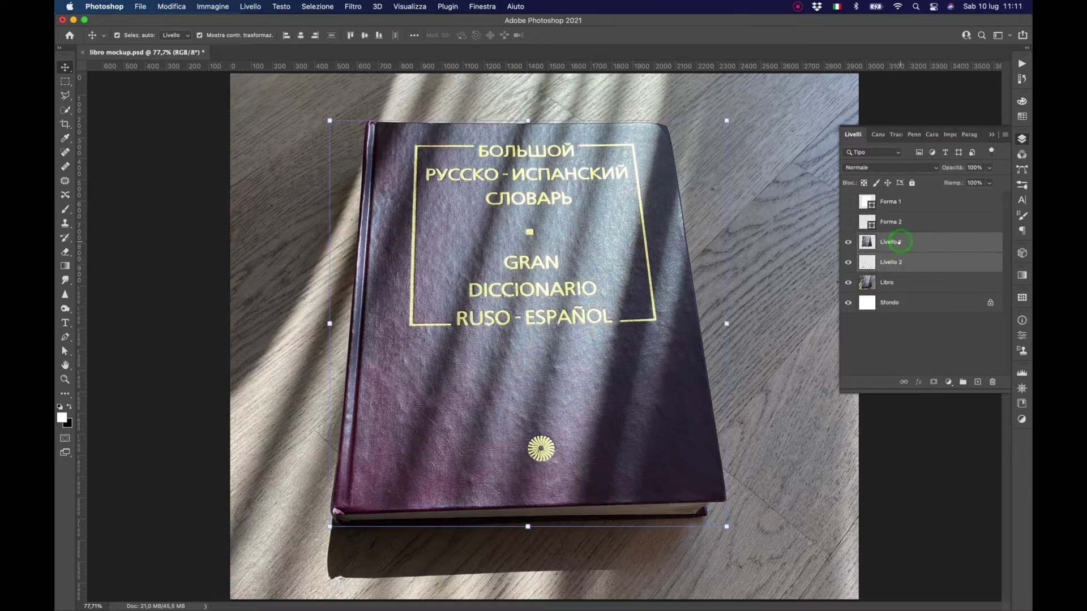
left_click_drag(898, 242, 904, 201)
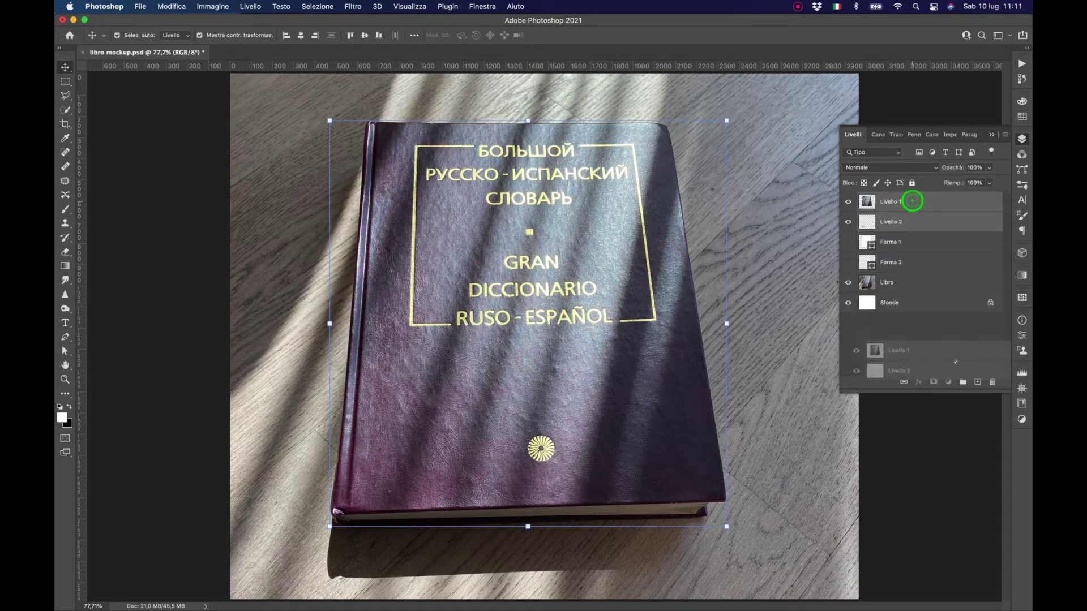
key("super+g")
left_click(893, 198)
type("Ombre")
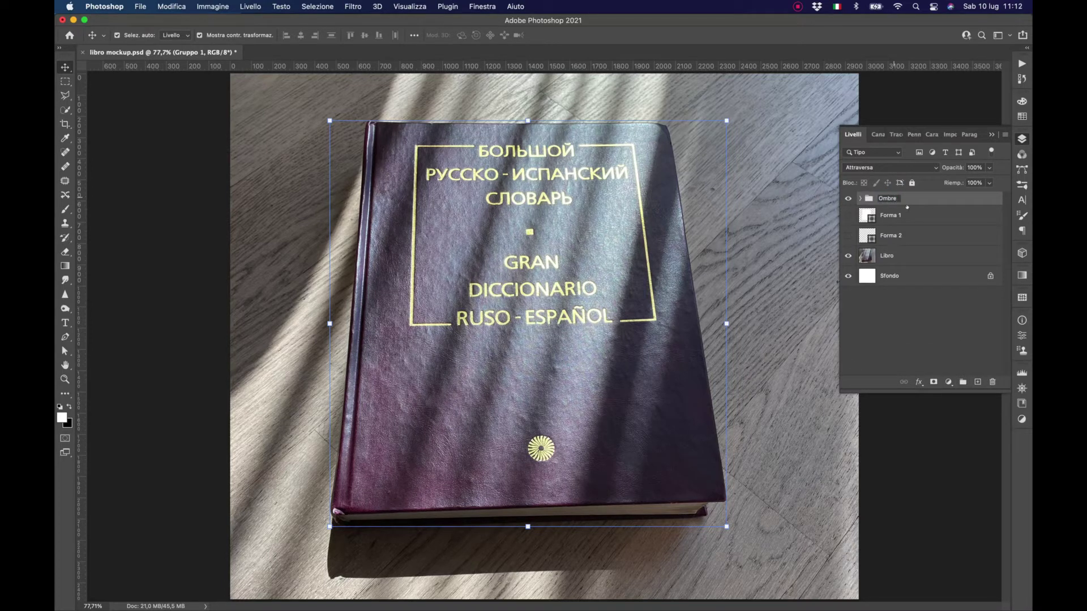
Step: Put Forma 1 and Forma 2 in a new group named Maschere
left_click(906, 215)
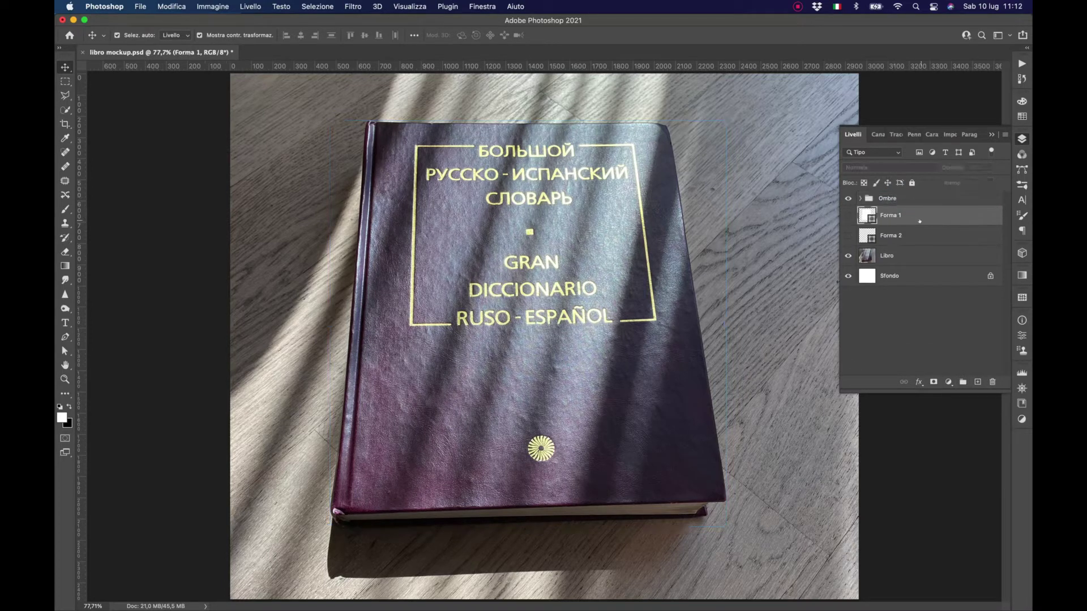
left_click(919, 234, "shift")
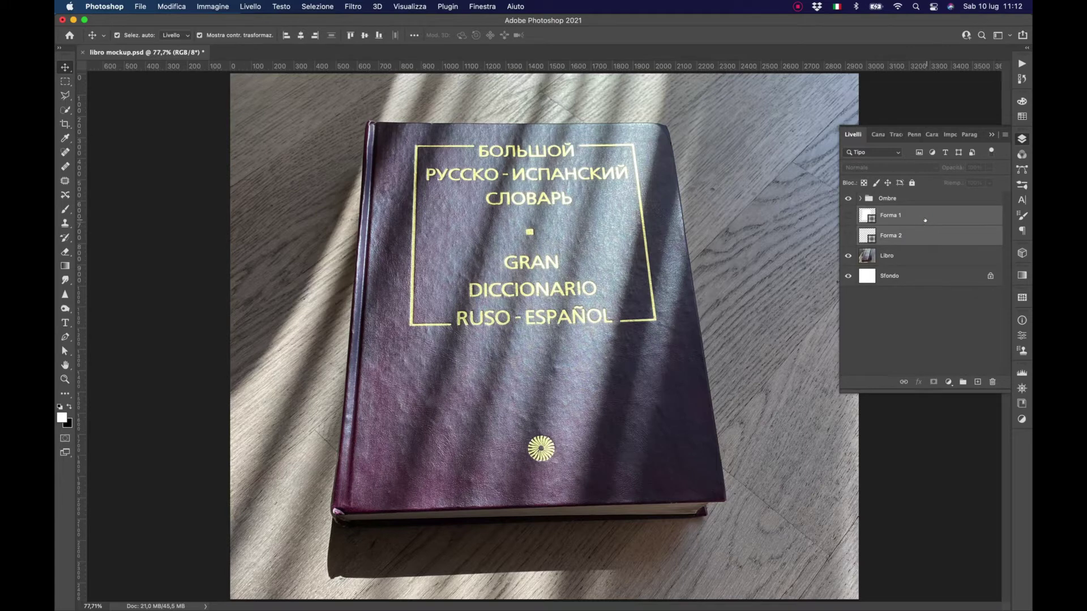
left_click_drag(925, 221, 962, 383)
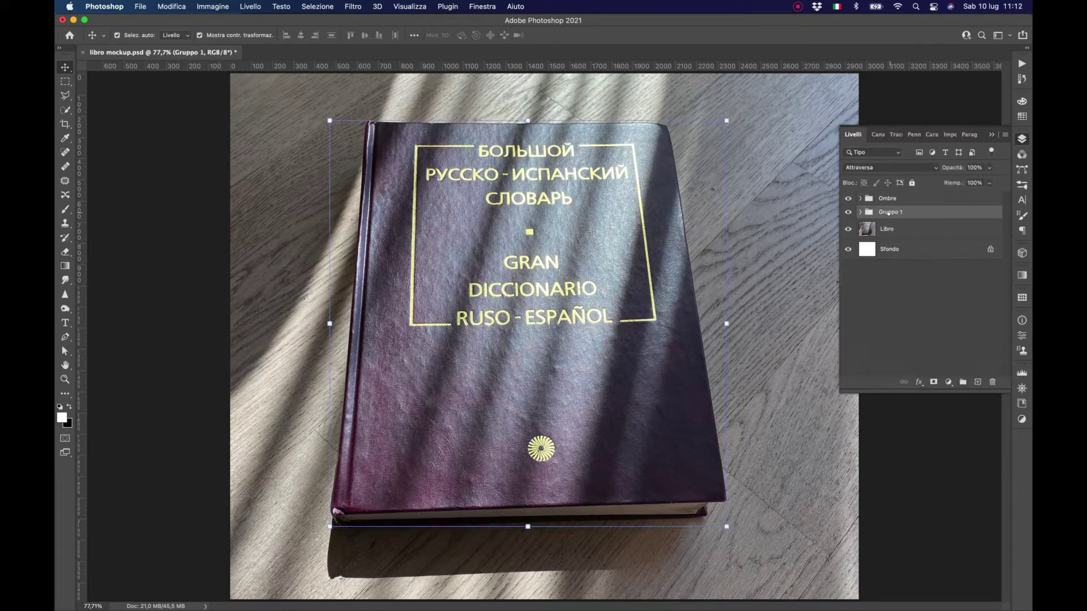
double_click(896, 211)
type("Maschere")
Step: Confirm the Maschere name, then expand Ombre and select its Livello 1 layer
left_click(918, 296)
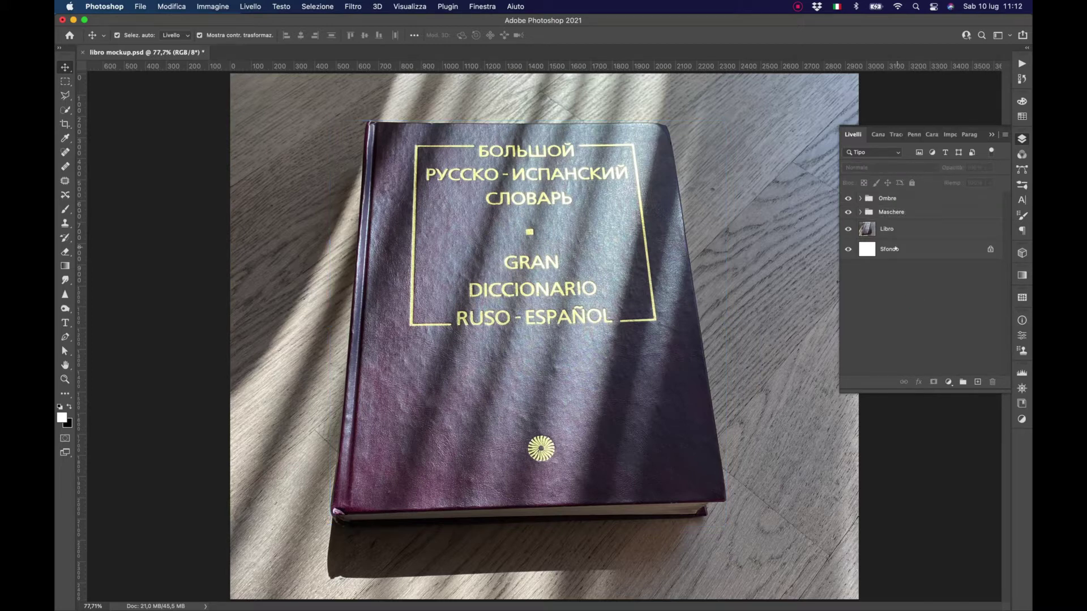
left_click(859, 199)
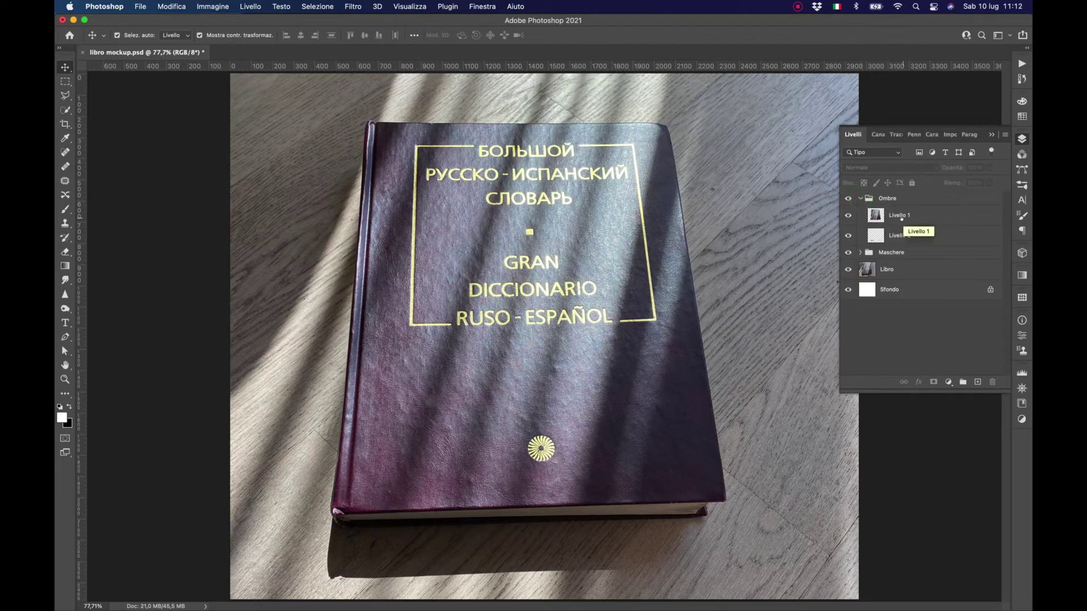
left_click(901, 219)
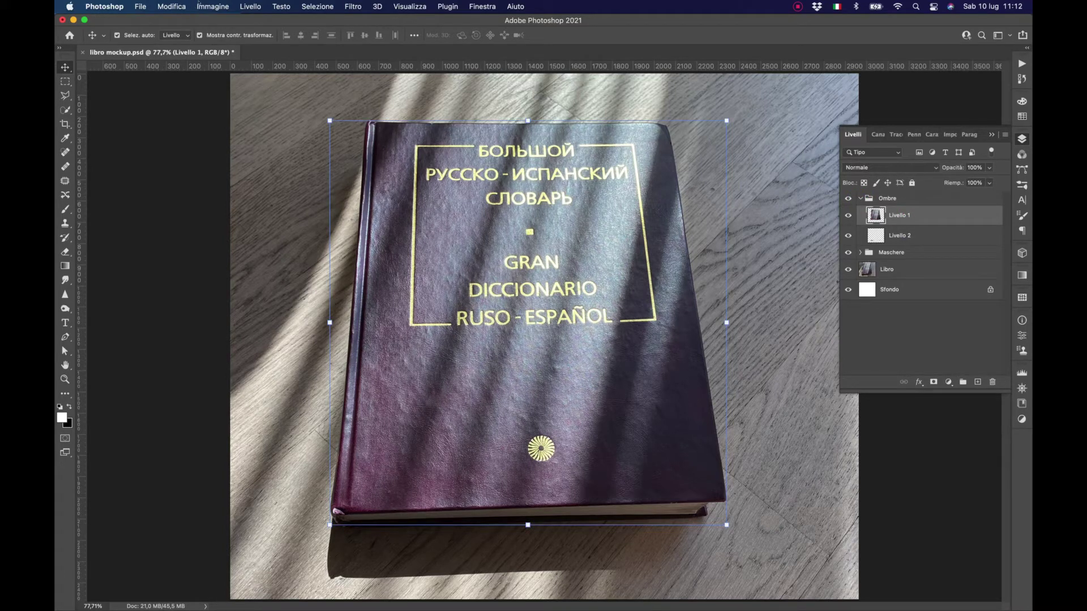
left_click(179, 5)
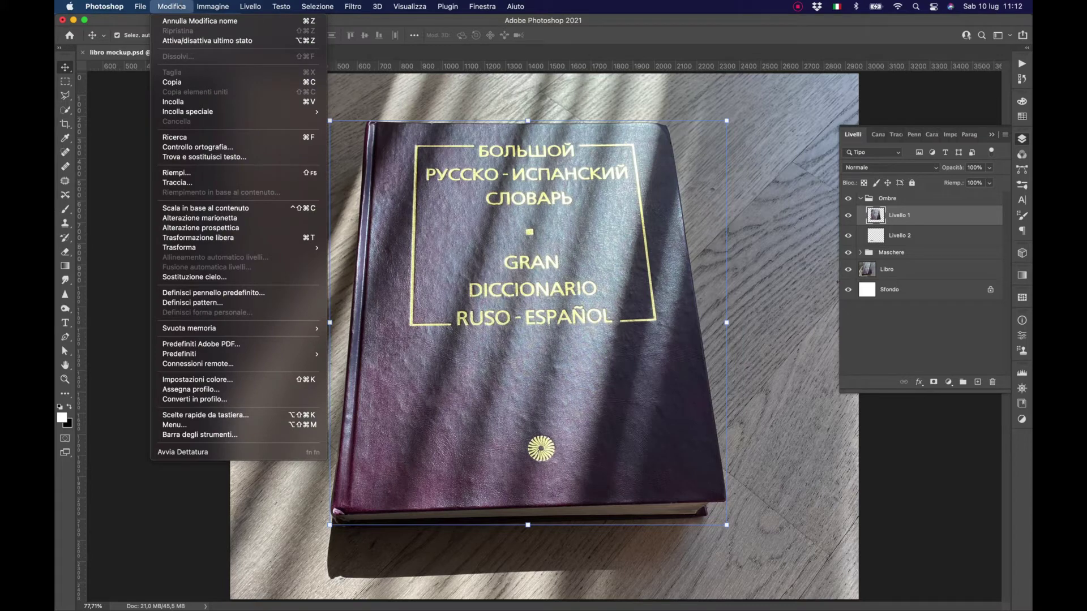
mouse_move(221, 36)
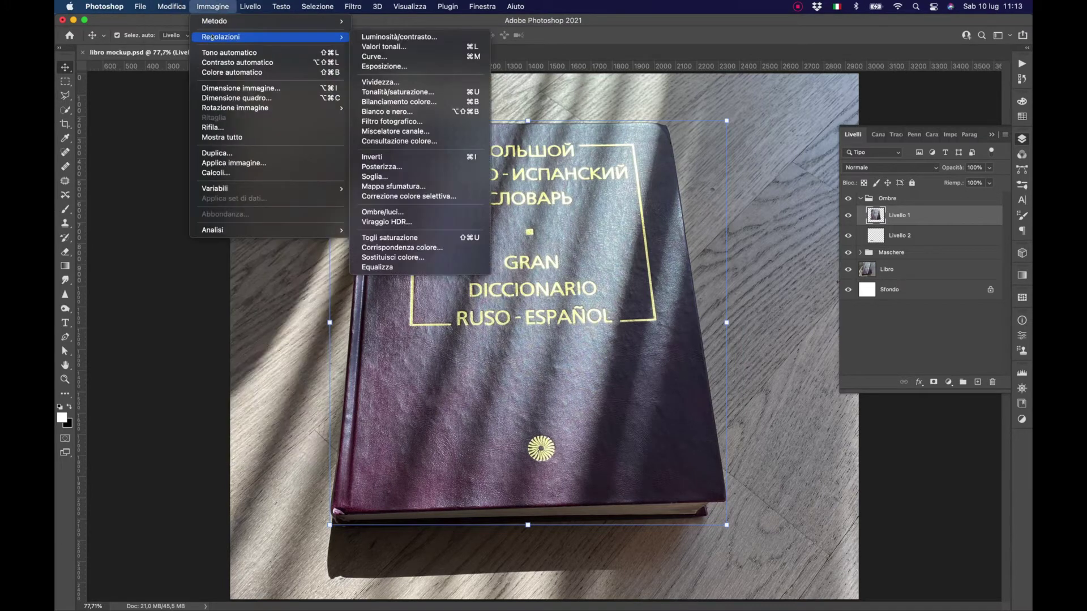
Step: Darken Livello 1 with a high-contrast Valori tonali (Levels) adjustment
left_click(405, 48)
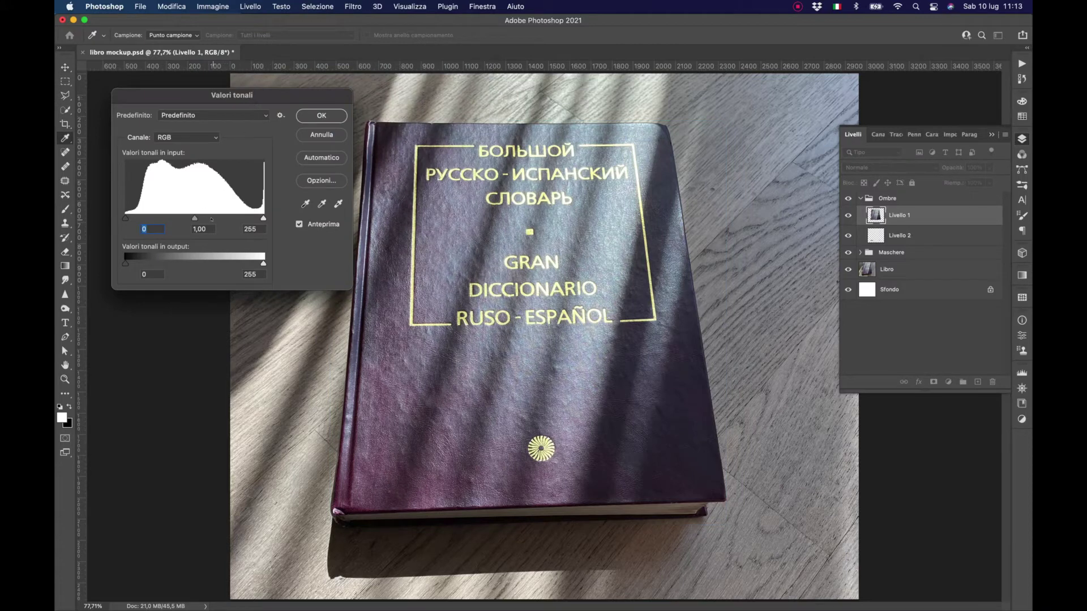
left_click_drag(263, 219, 222, 218)
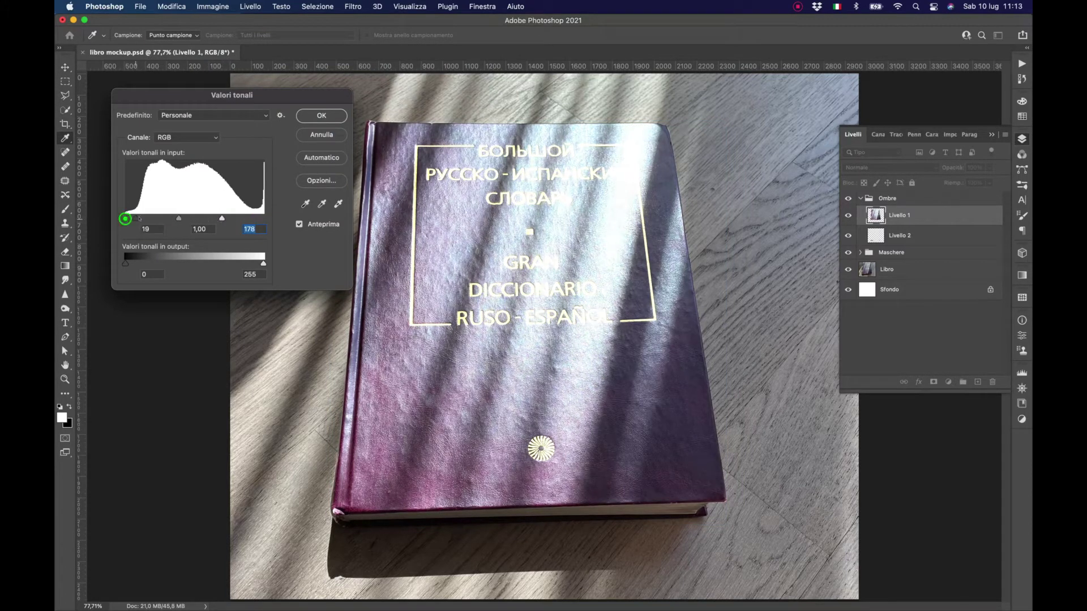
left_click_drag(125, 218, 263, 219)
left_click_drag(163, 218, 208, 219)
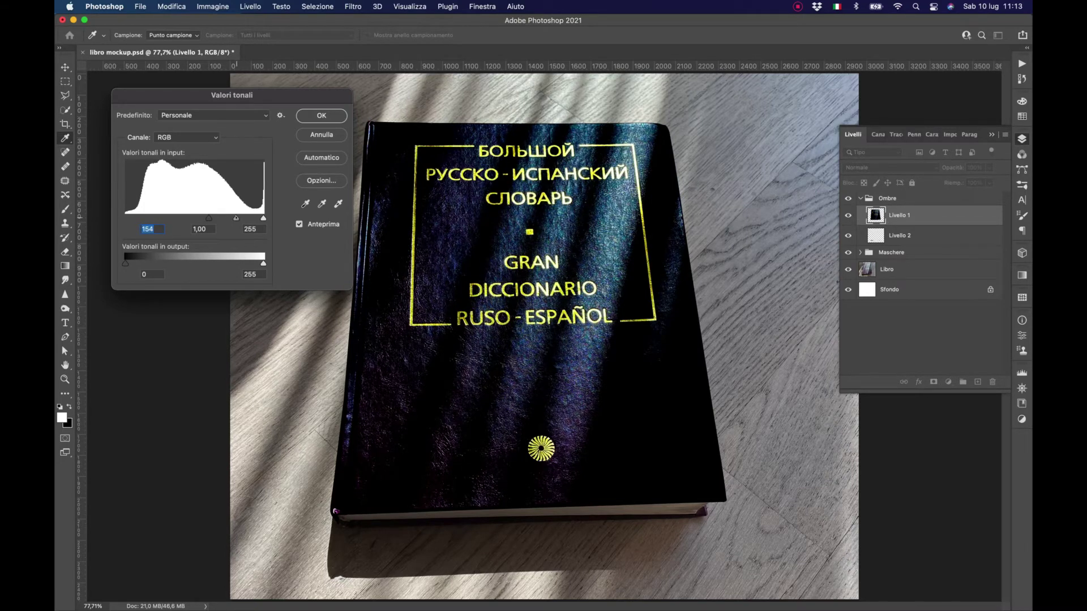
left_click_drag(237, 219, 201, 218)
left_click(320, 115)
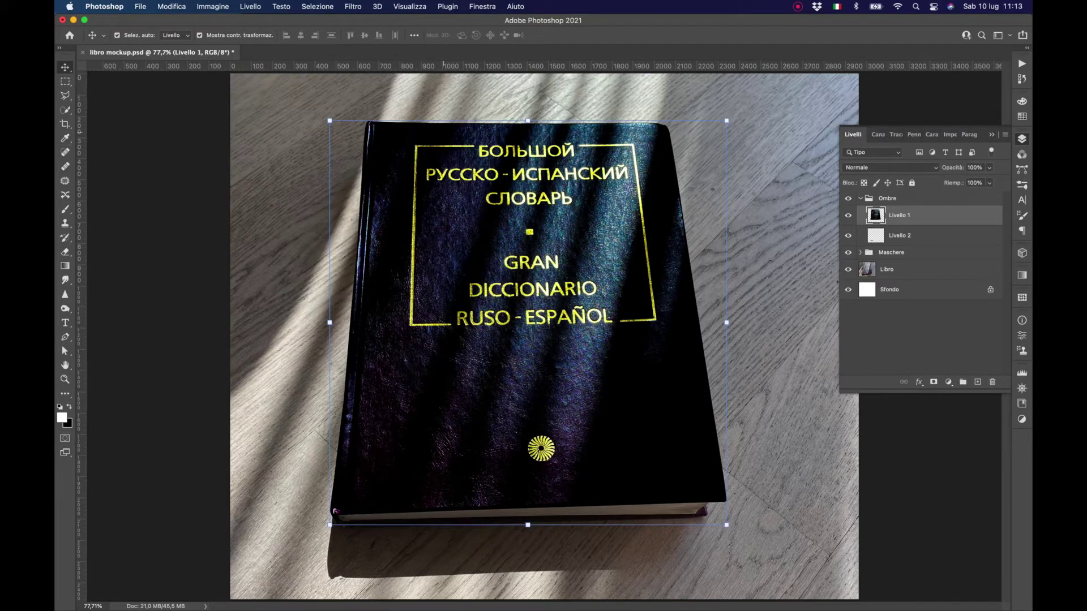
Step: Convert Livello 1 to black and white with the Bianco e nero adjustment
left_click(204, 4)
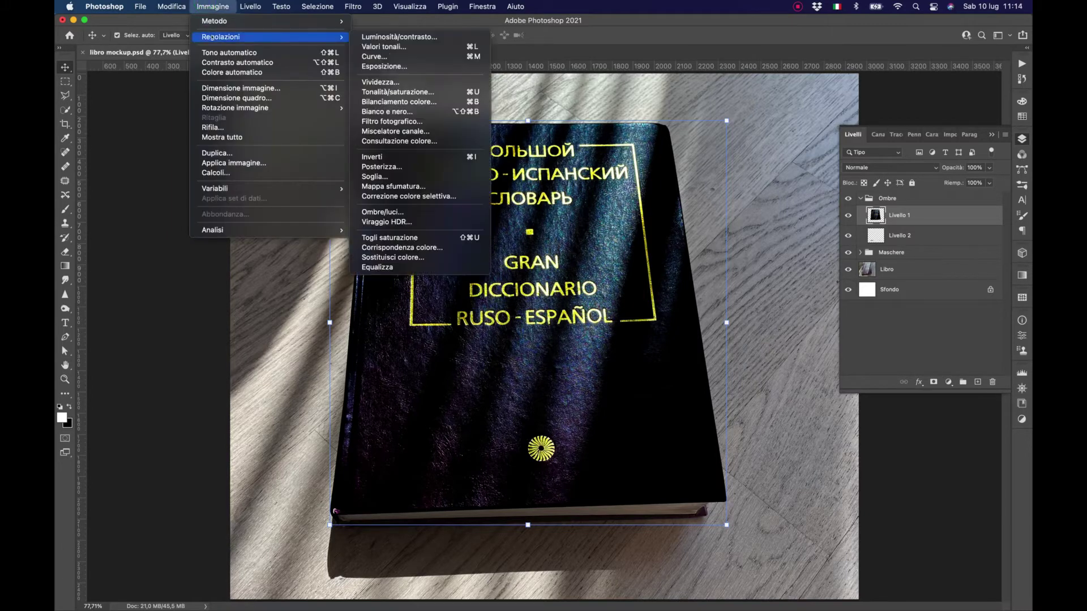
left_click(382, 102)
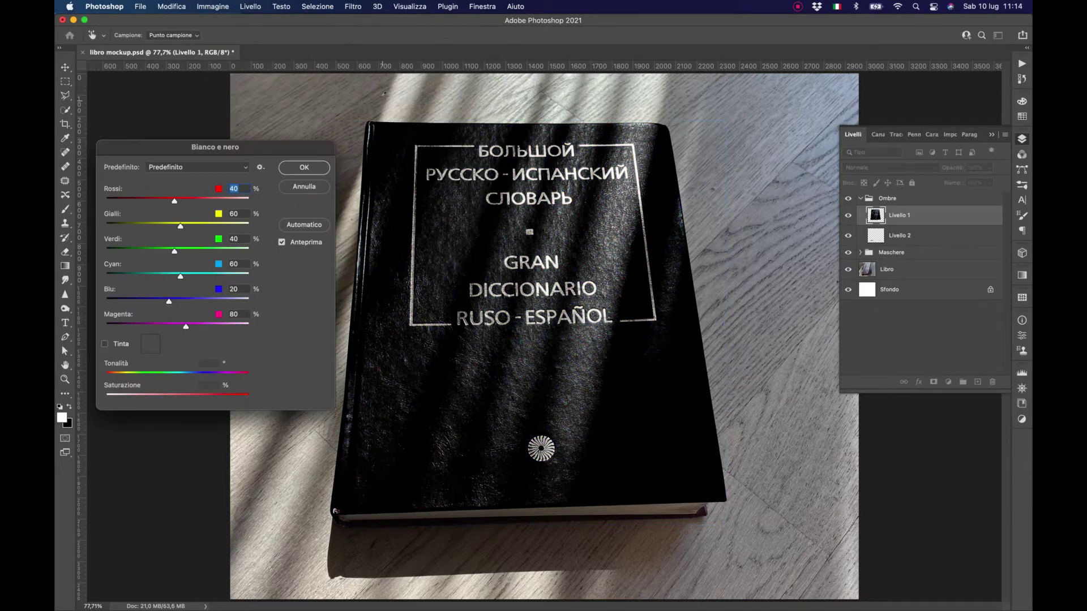
left_click(303, 166)
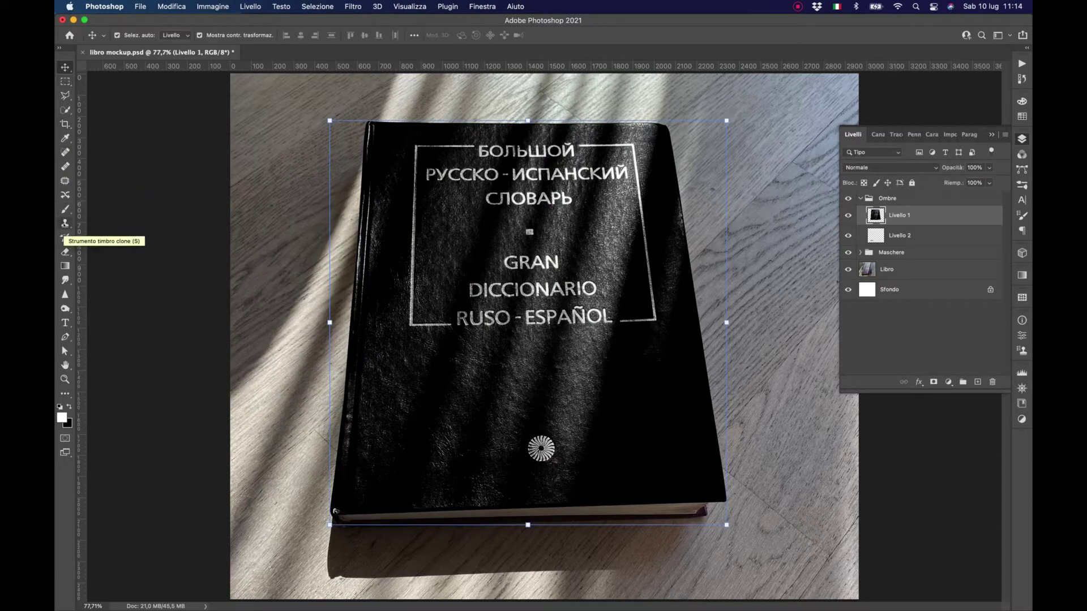
Step: Clone Stamp away the small square mark and the start of GRAN
left_click(65, 223)
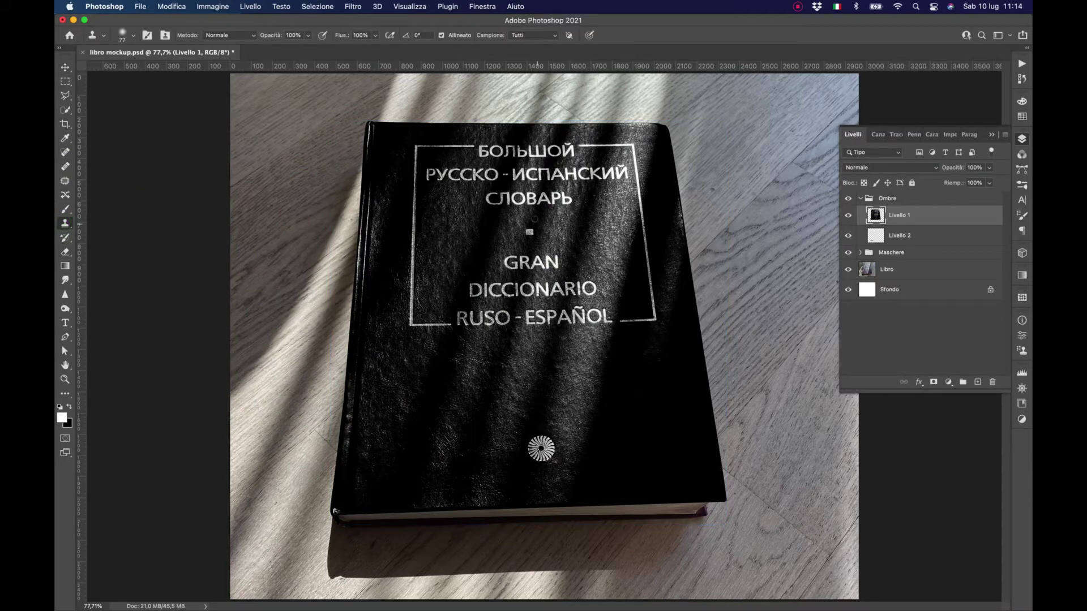
left_click(534, 220, "alt")
left_click(532, 240, "alt")
left_click(525, 260)
left_click(541, 223, "alt")
left_click(524, 262)
left_click(537, 225, "alt")
left_click(525, 255)
left_click(534, 223, "alt")
mouse_move(527, 269)
left_mouse_down()
mouse_move(520, 286)
mouse_move(536, 264)
left_mouse_up()
Step: Clone leather texture over the AN letters, DICCIONARIO and the upper G
left_click(542, 232, "alt")
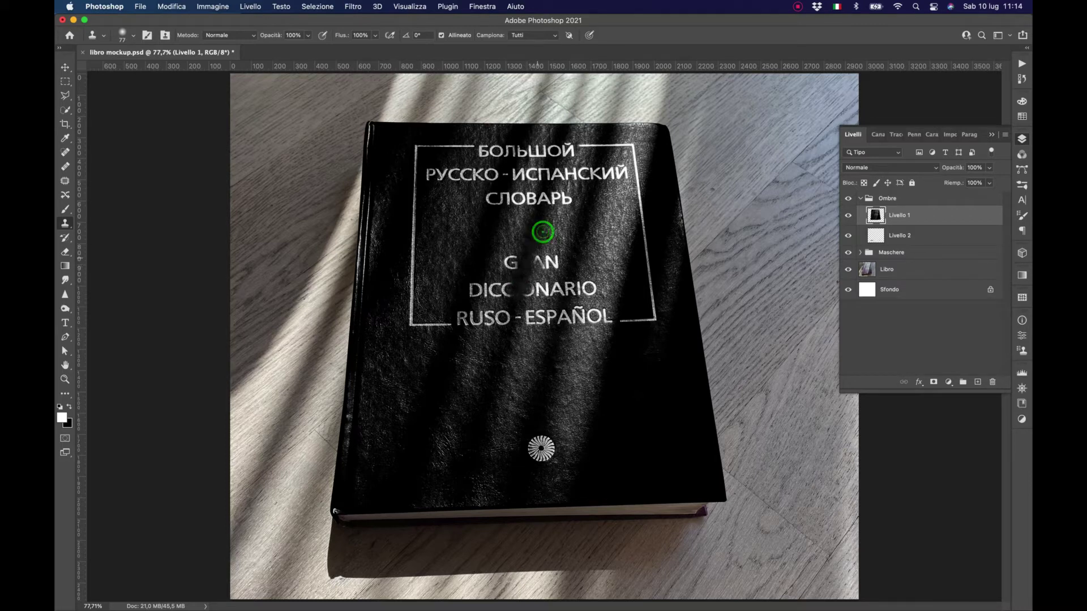
mouse_move(536, 260)
left_mouse_down()
mouse_move(555, 261)
mouse_move(538, 283)
mouse_move(594, 286)
left_mouse_up()
left_click(534, 252, "alt")
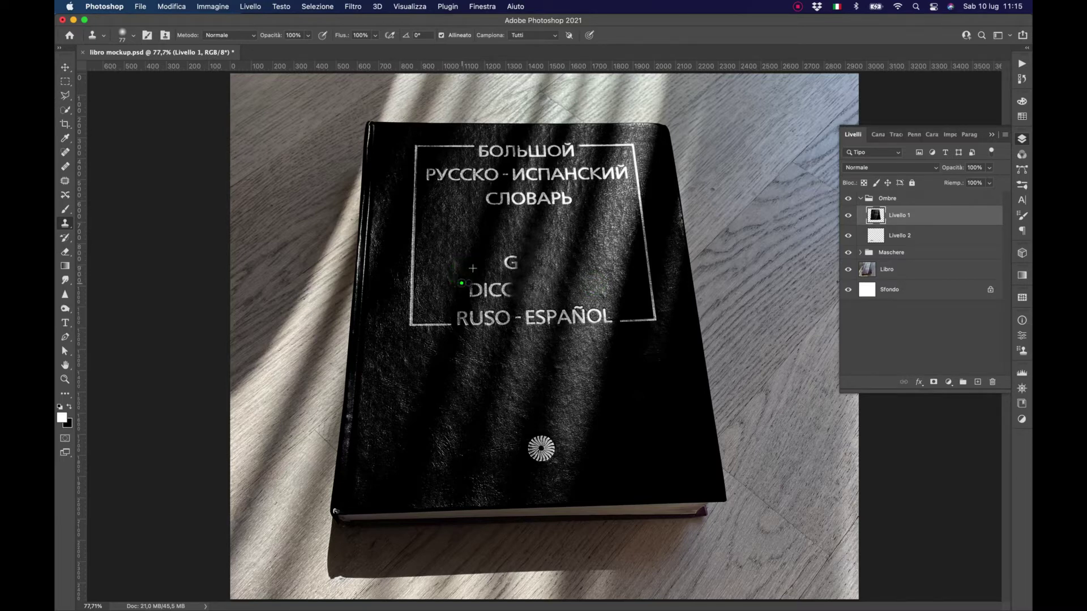
mouse_move(467, 289)
left_mouse_down()
mouse_move(506, 294)
mouse_move(503, 269)
left_mouse_up()
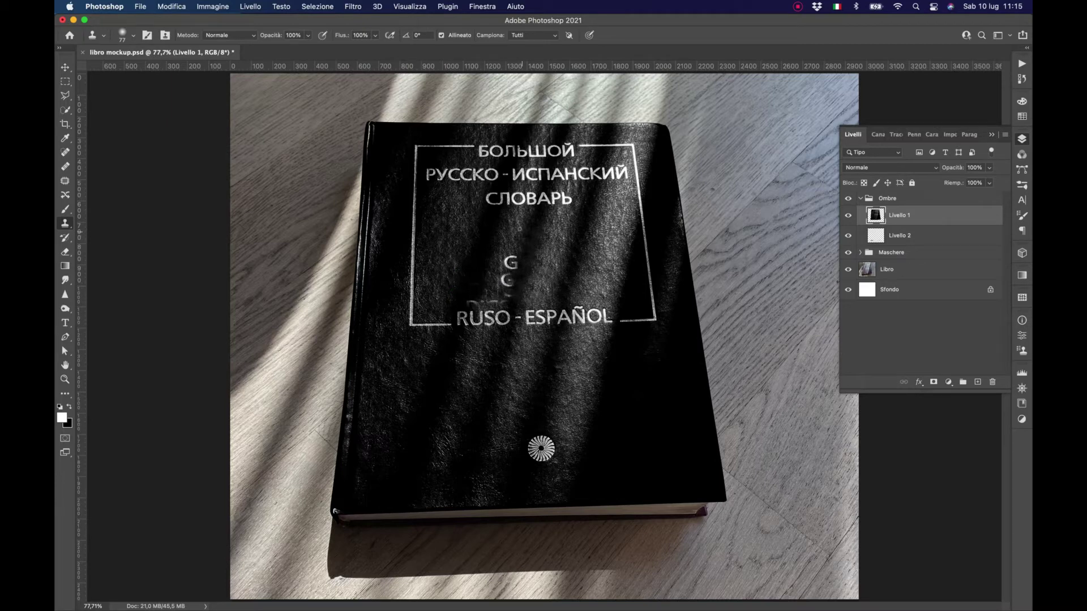
left_click(523, 231, "alt")
left_click_drag(503, 256, 505, 259)
key("ctrl+z")
left_click(506, 226, "alt")
left_click_drag(498, 252, 509, 262)
Step: Clone over the lower G and the remaining smudges and letter ghosts
left_click(498, 256, "alt")
left_click_drag(501, 276, 508, 283)
left_click(517, 253, "alt")
left_click(510, 277)
mouse_move(506, 286)
left_mouse_down()
mouse_move(526, 315)
mouse_move(625, 317)
mouse_move(558, 314)
left_mouse_up()
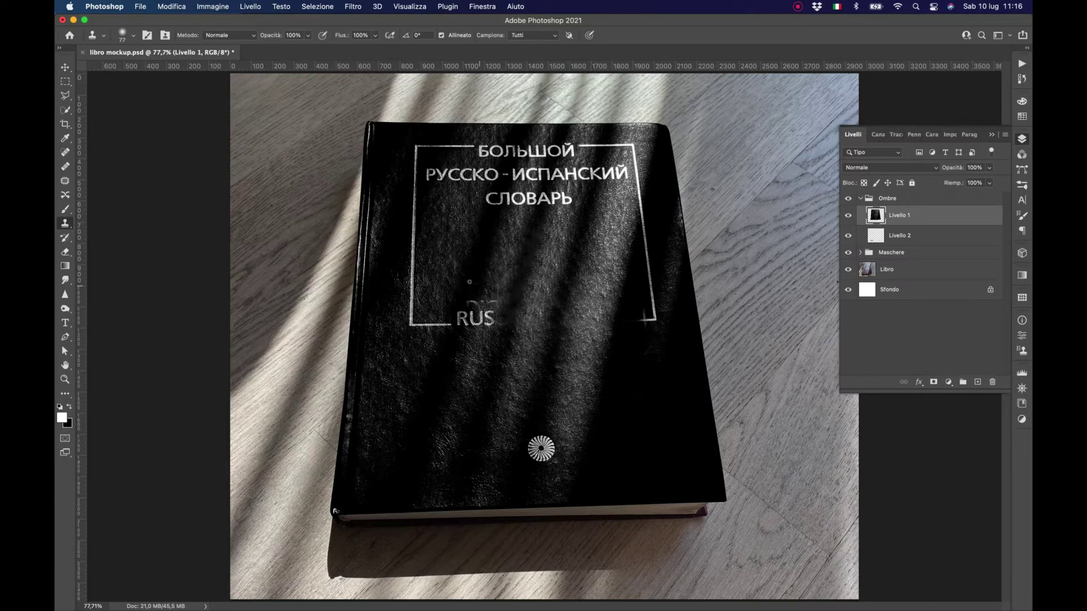
mouse_move(450, 280)
left_mouse_down()
mouse_move(449, 306)
mouse_move(492, 297)
mouse_move(464, 320)
left_mouse_up()
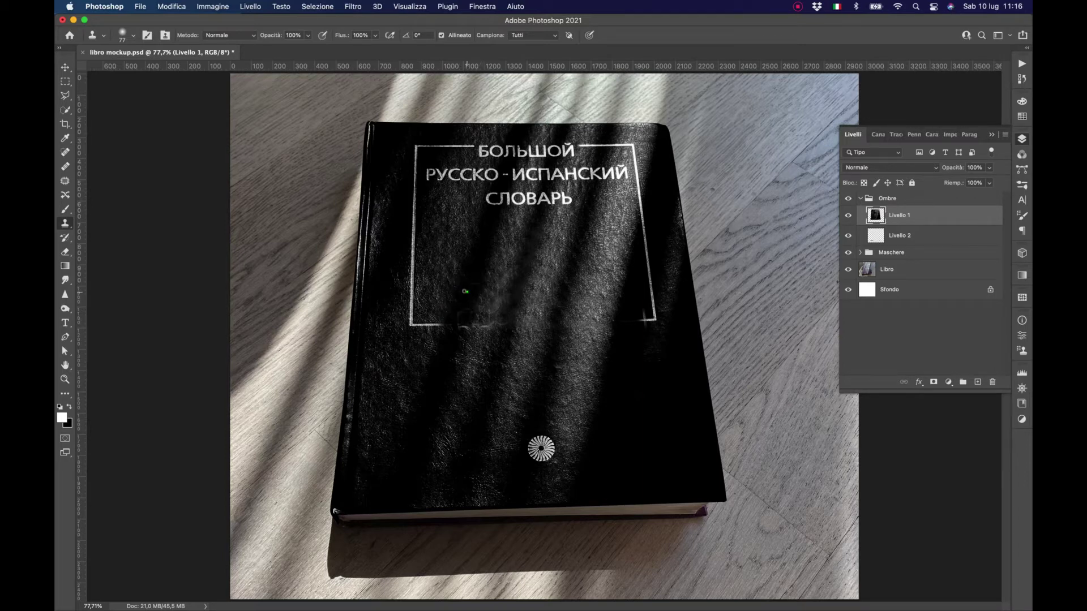
Step: Clean the leftover letter ghosts and clone away the lower part of the frame's right line
left_click(461, 318)
left_click(480, 323)
left_click(501, 321)
left_click(645, 225)
left_click(647, 238)
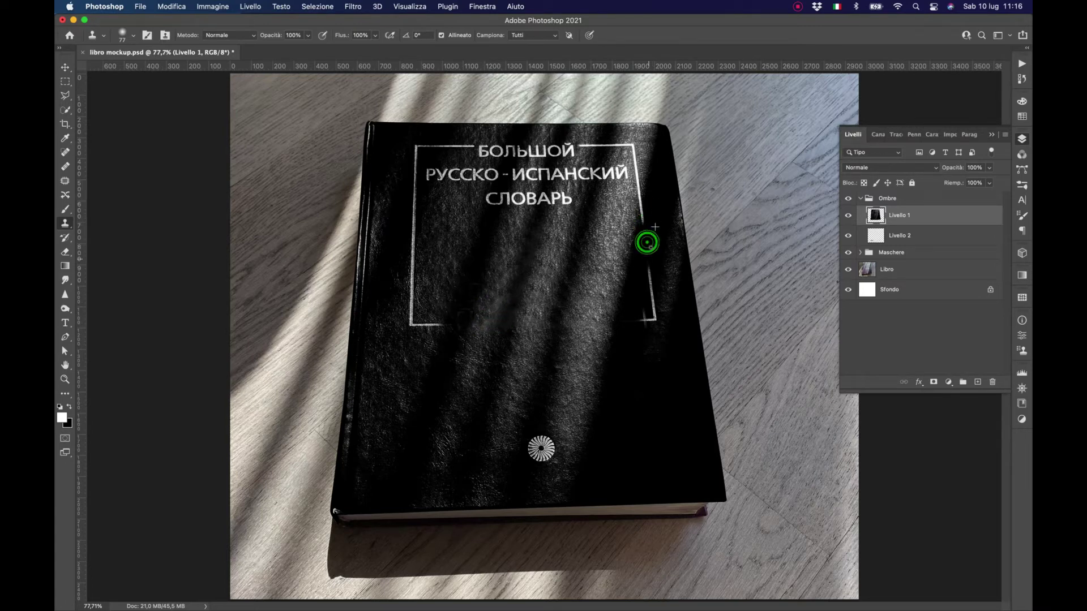
left_click(648, 258)
left_click(647, 271)
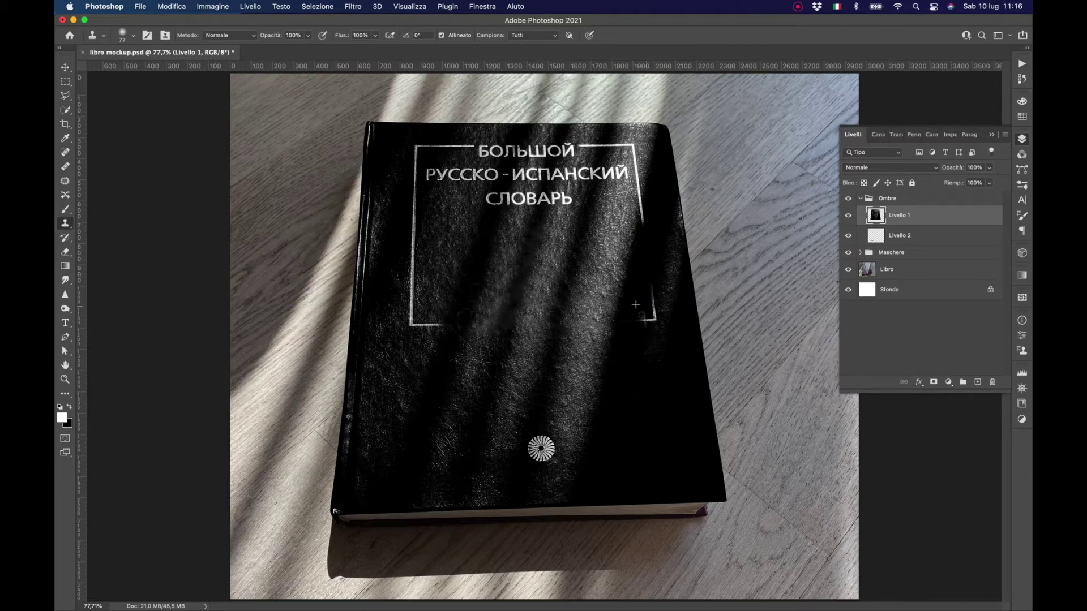
left_click(647, 293)
left_click(661, 279)
left_click(650, 300)
Step: Clone away the rest of the frame's right line and its top-right corner
left_click(646, 224)
left_click(641, 208)
left_click(640, 178)
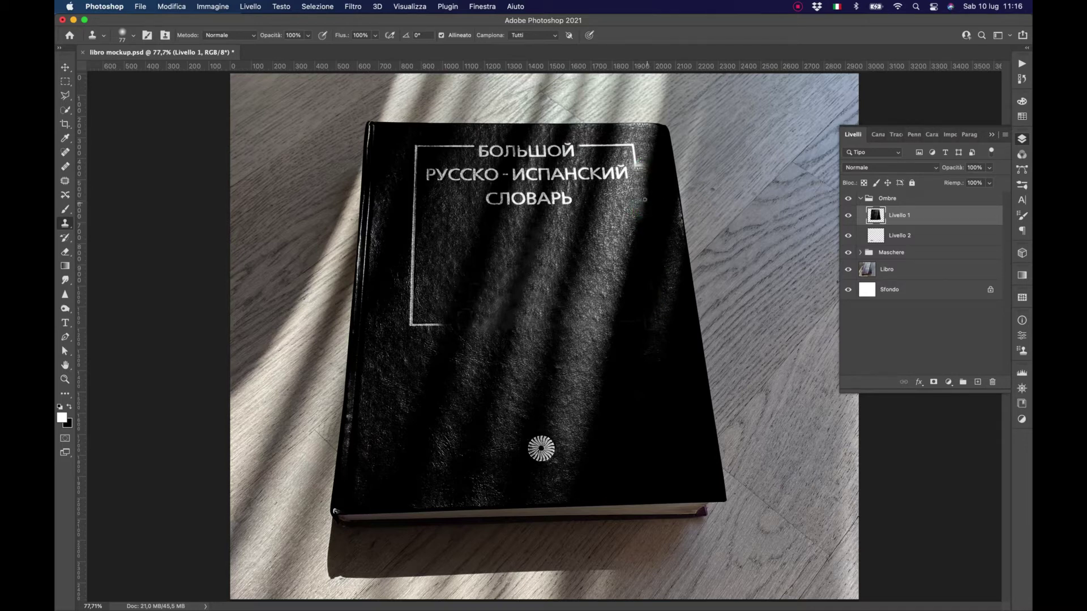
left_click(638, 211)
left_click(637, 161)
left_click(648, 137)
left_click(636, 160)
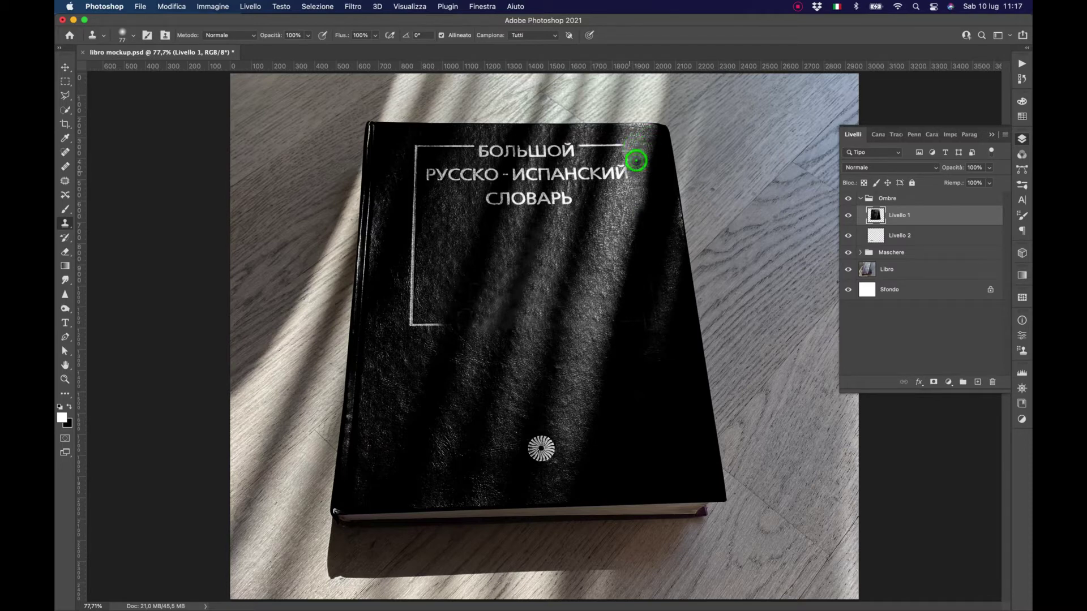
Step: Clone away the final Й, the second title line, СЛОВАРЬ and most of БОЛЬШОЙ
left_click(625, 180)
left_click(623, 173)
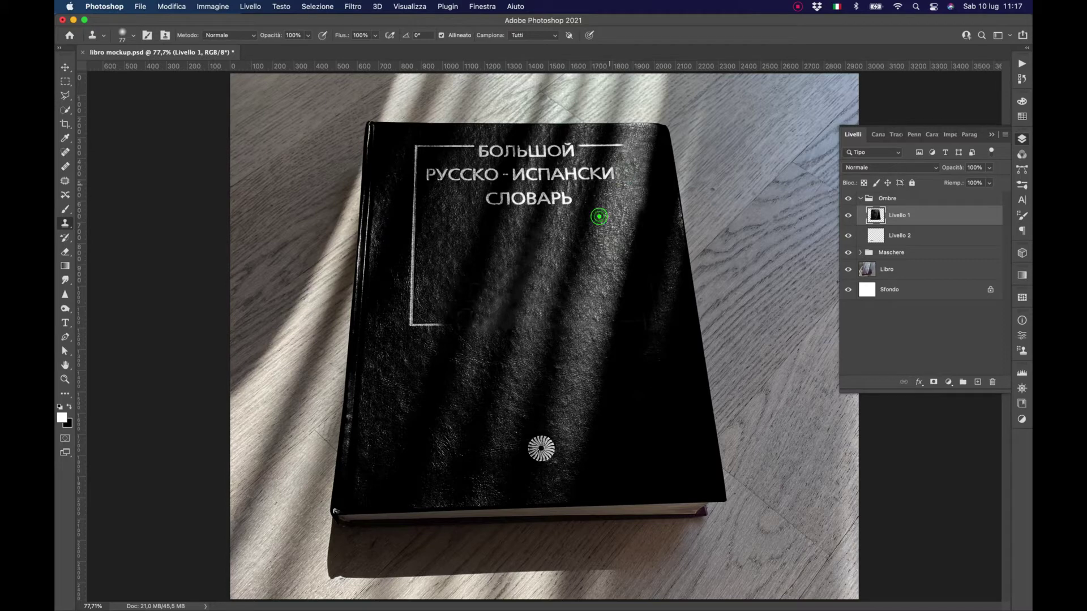
left_click(612, 171)
mouse_move(599, 173)
left_mouse_down()
mouse_move(427, 174)
mouse_move(429, 162)
left_mouse_up()
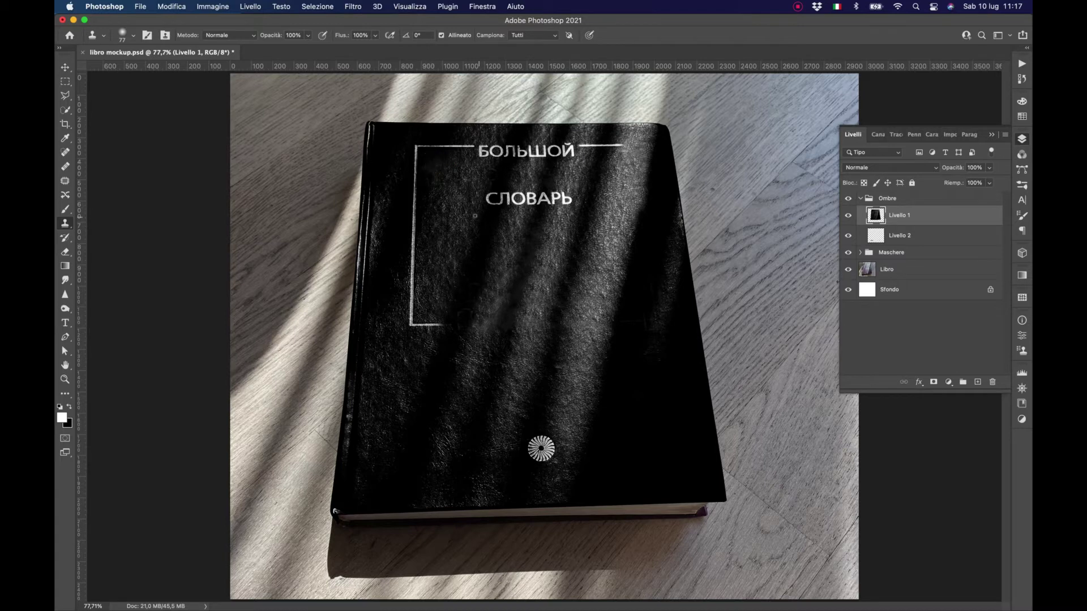
left_click(490, 169, "alt")
mouse_move(483, 197)
left_mouse_down()
mouse_move(568, 199)
mouse_move(496, 191)
left_mouse_up()
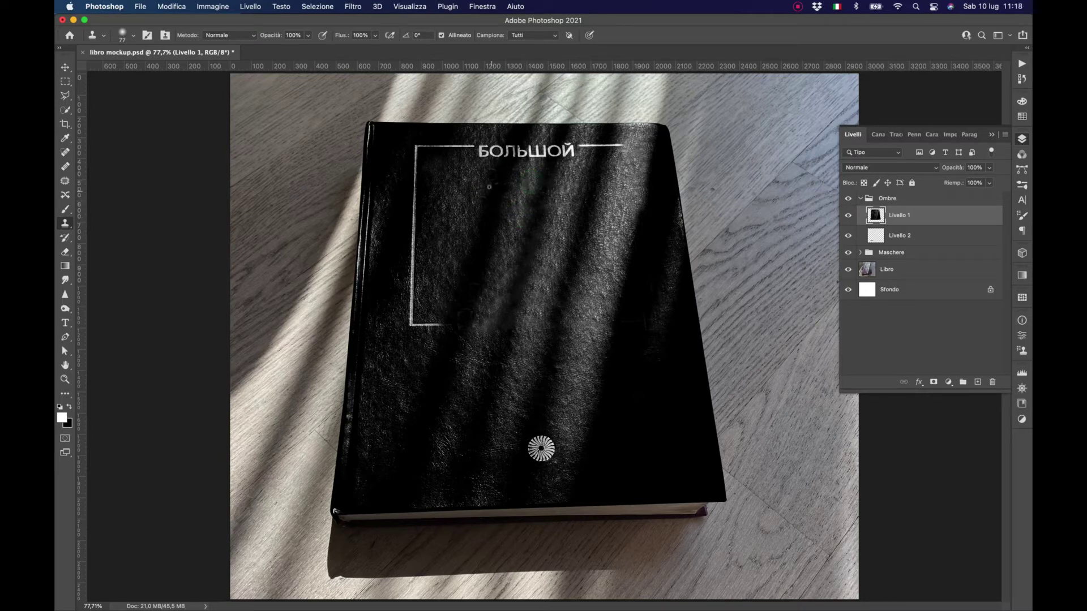
left_click(475, 167, "alt")
left_click_drag(477, 150, 599, 146)
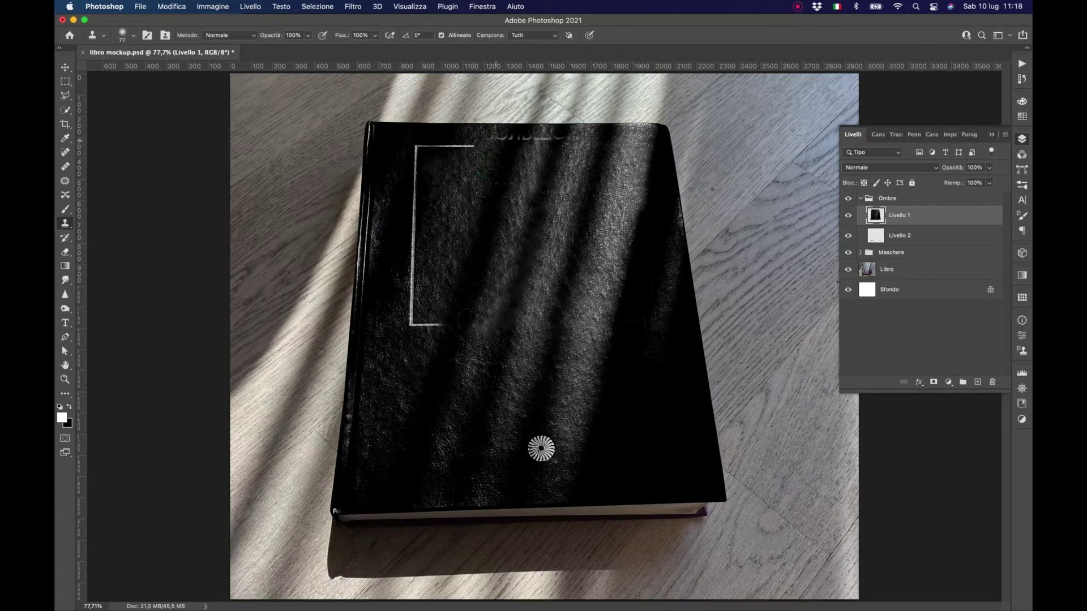
Step: Erase the faint top title and the frame's top horizontal line
left_click_drag(495, 138, 562, 137)
left_click(477, 164)
left_click(453, 173)
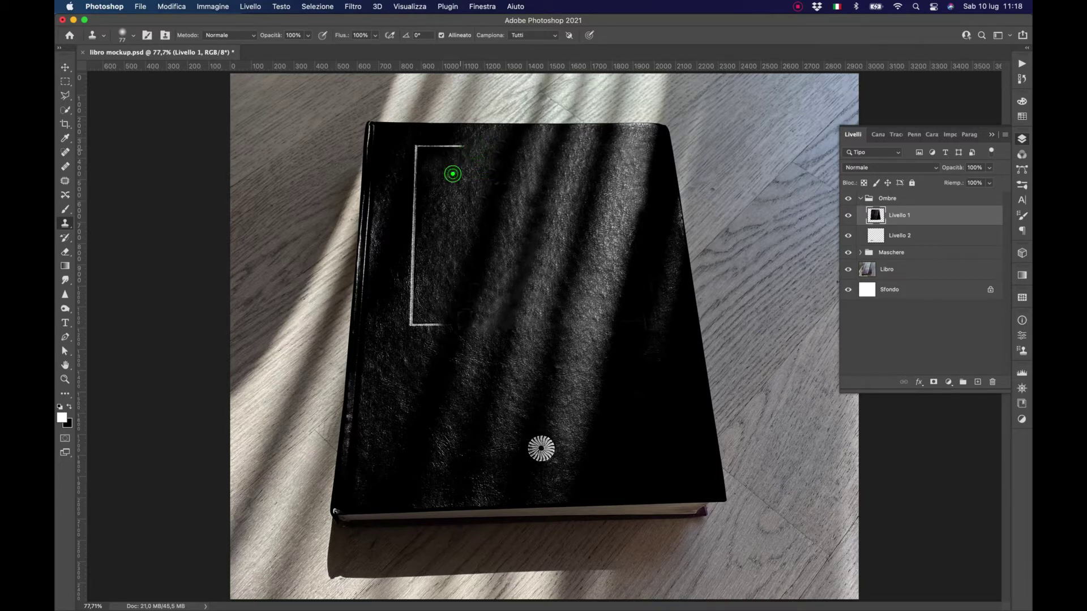
mouse_move(460, 146)
left_mouse_down()
mouse_move(426, 144)
mouse_move(404, 238)
mouse_move(408, 282)
left_mouse_up()
left_click_drag(412, 145, 412, 157)
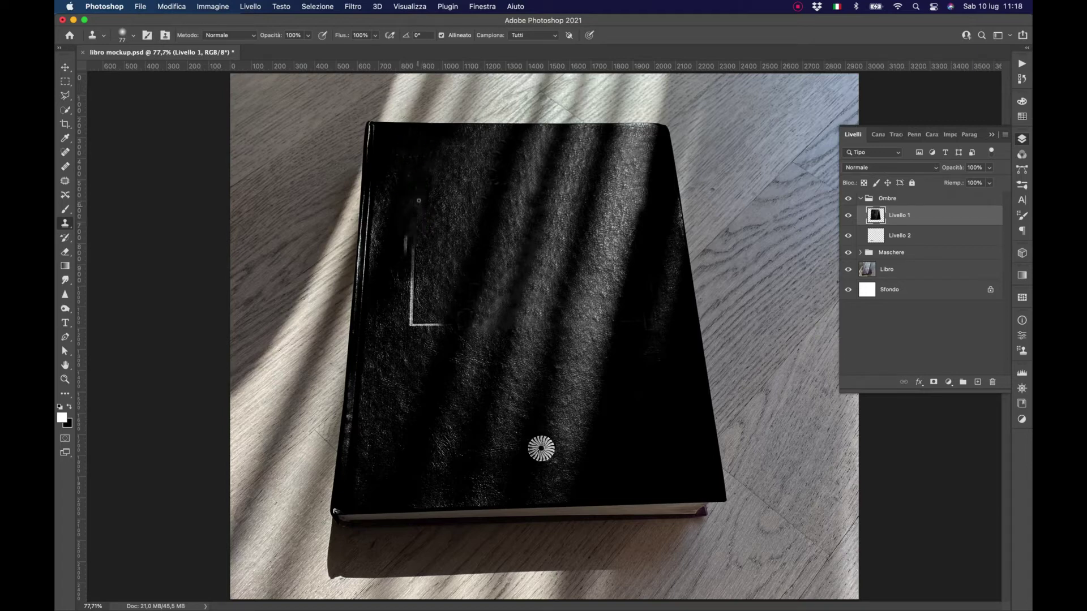
Step: Clone away the frame's left vertical line and its L-shaped lower corner
left_click(408, 231)
left_click(407, 244)
left_click(415, 250)
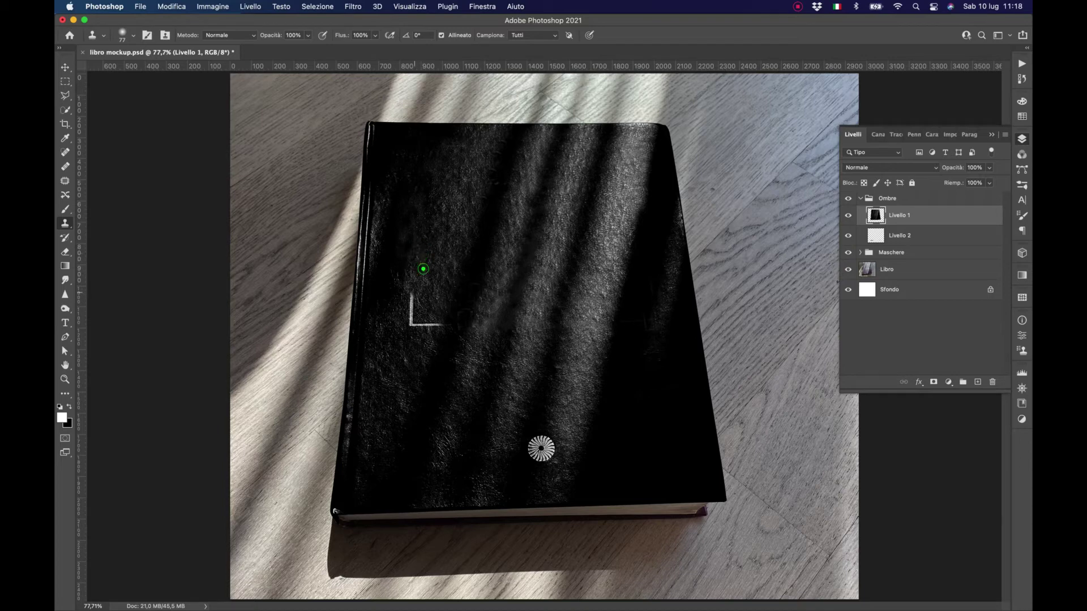
left_click(413, 296)
left_click(425, 325)
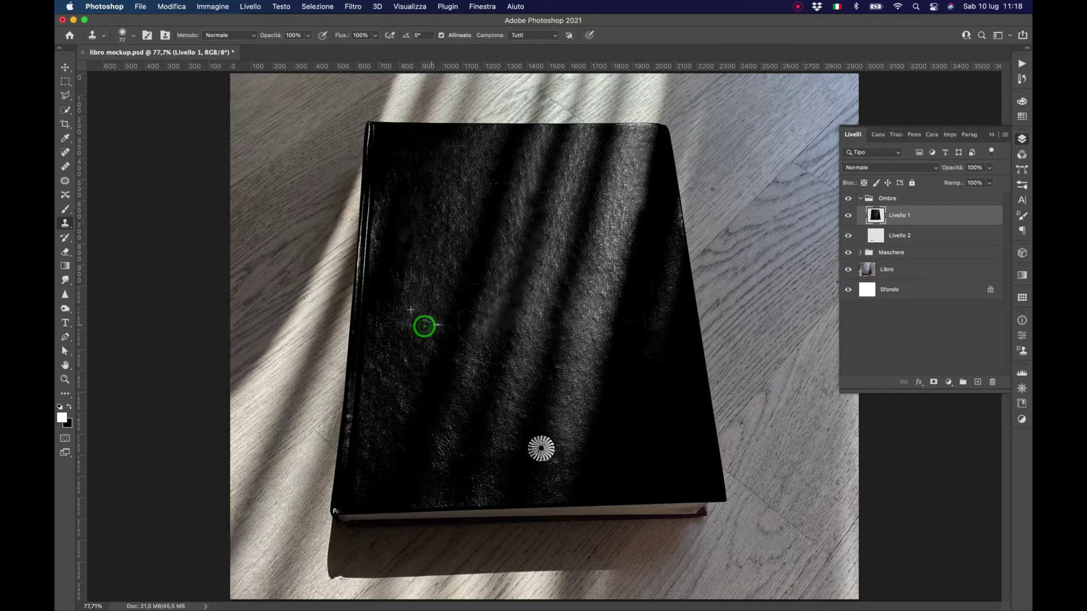
left_click(424, 278, "alt")
left_click(430, 324)
Step: Clone leather over the round cover logo until it disappears
left_click(528, 426, "alt")
left_click(532, 444)
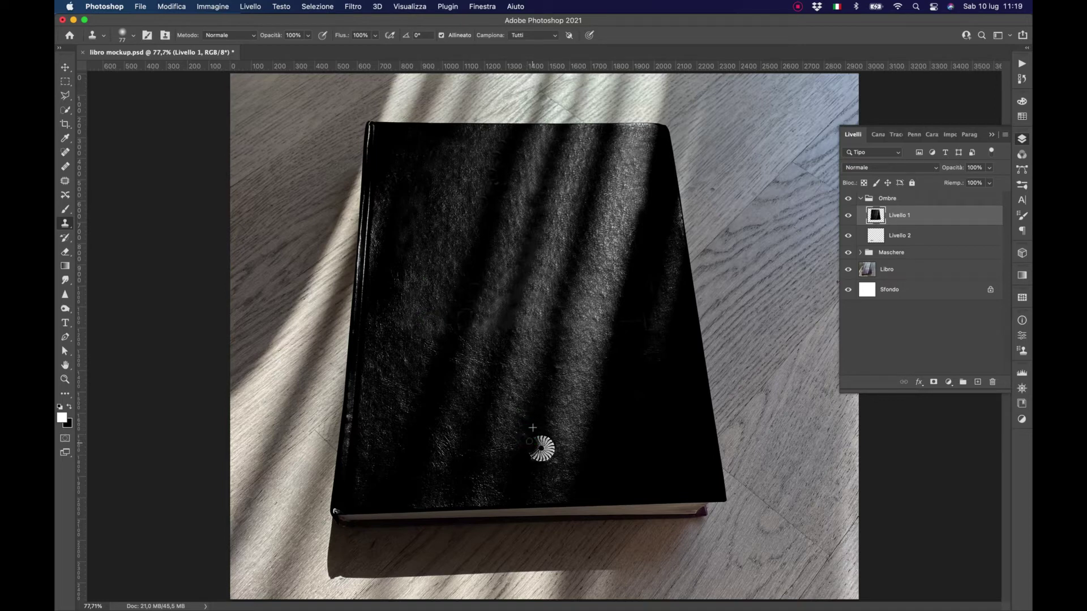
left_click_drag(541, 449, 541, 451)
Step: Select the Livello 2 layer and convert it to black and white
key("v")
key("super+alt+a")
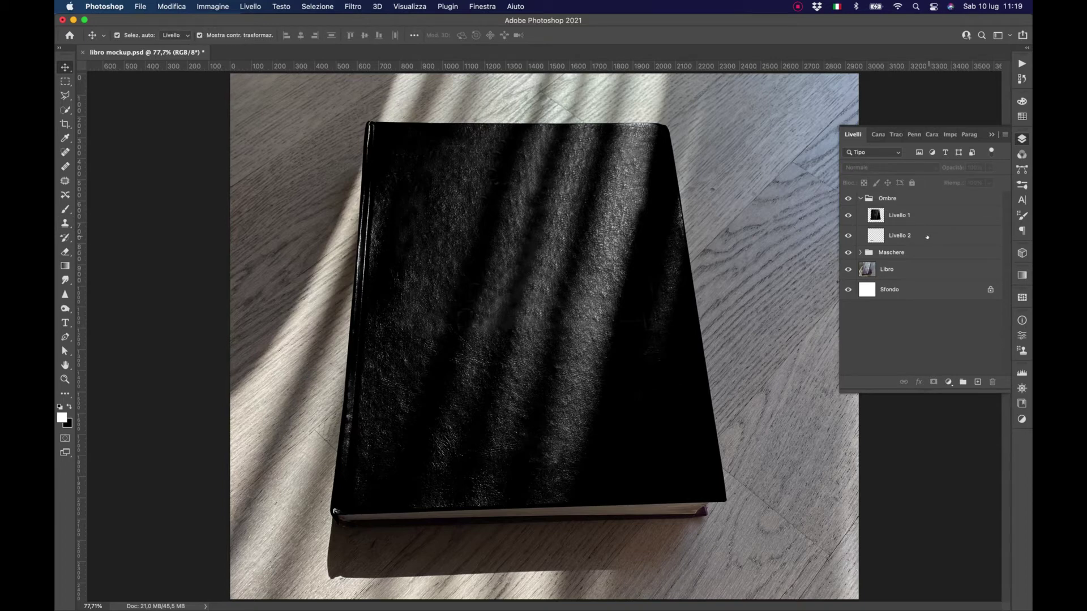
left_click(917, 216)
left_click(915, 235)
left_click(212, 6)
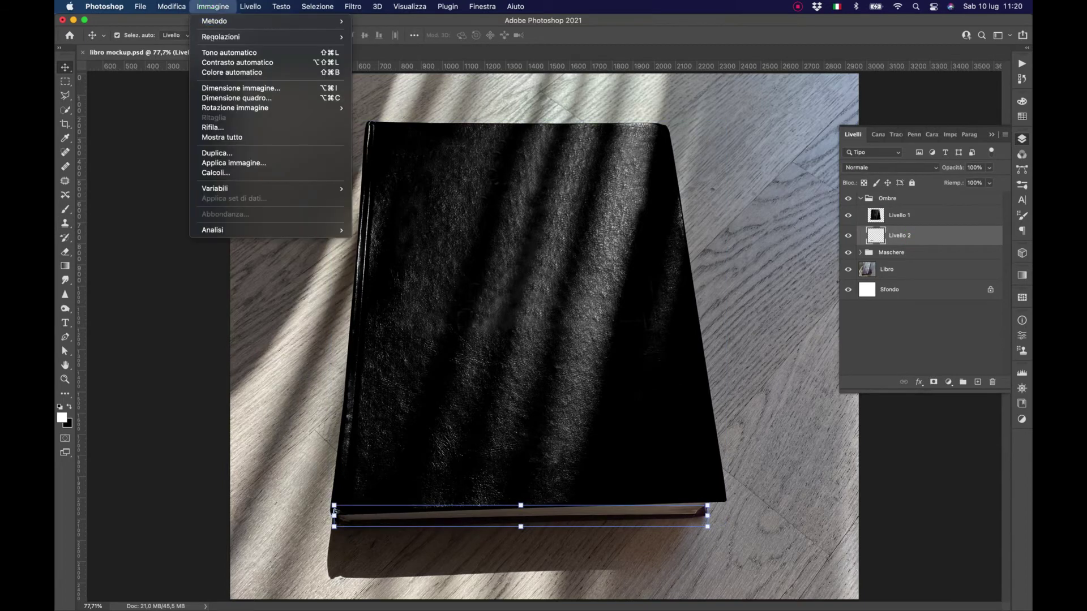
left_click(444, 111)
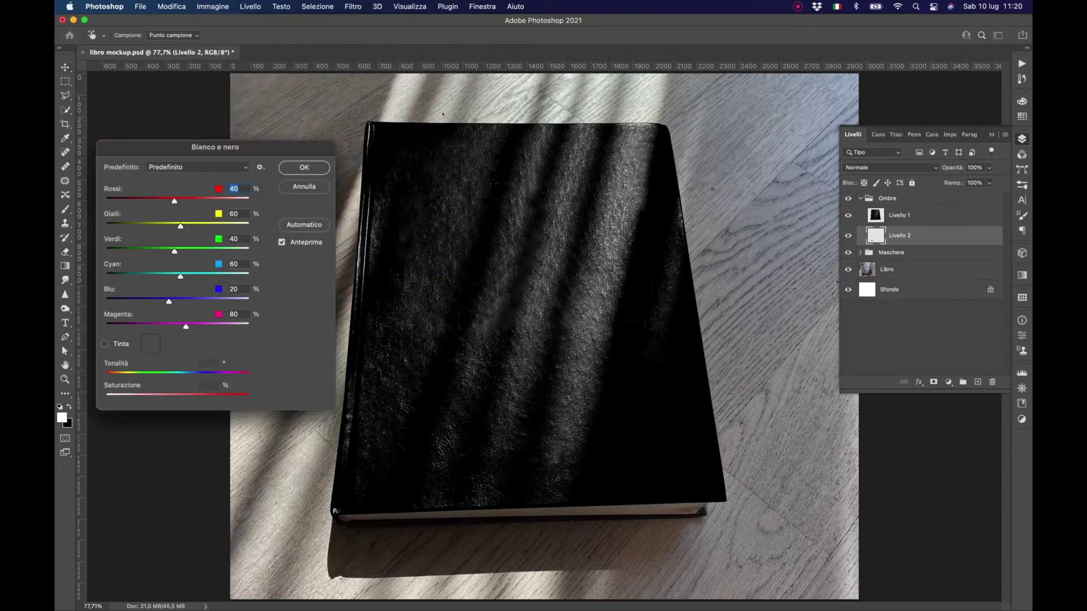
left_click(304, 167)
Step: Darken Livello 2 with Levels, raising the black input to 127
left_click(213, 6)
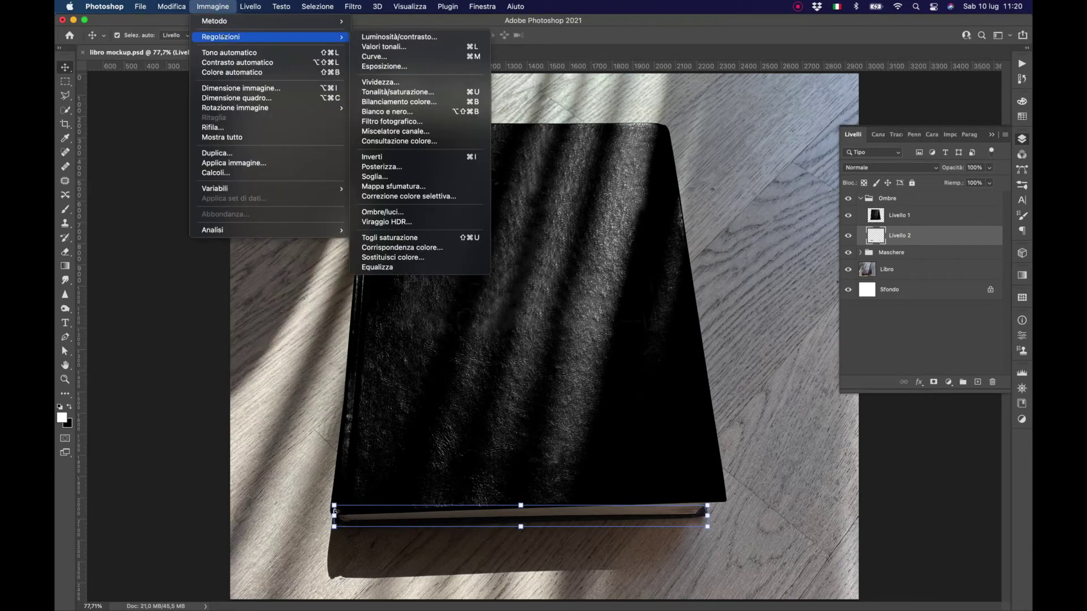
left_click(396, 46)
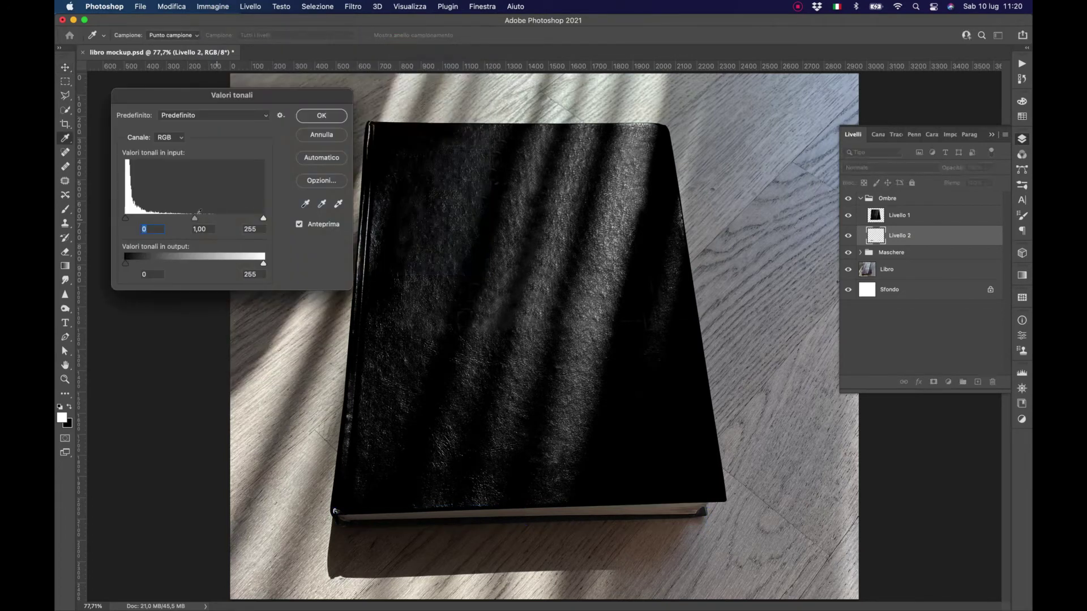
left_click_drag(196, 218, 201, 218)
type("127")
key("Tab")
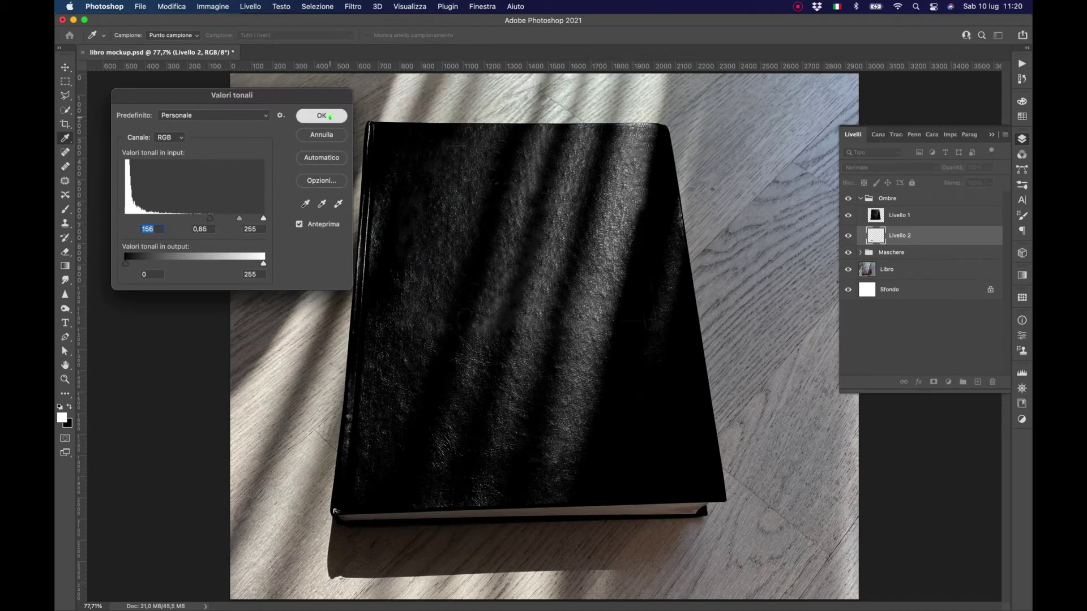
left_click(334, 116)
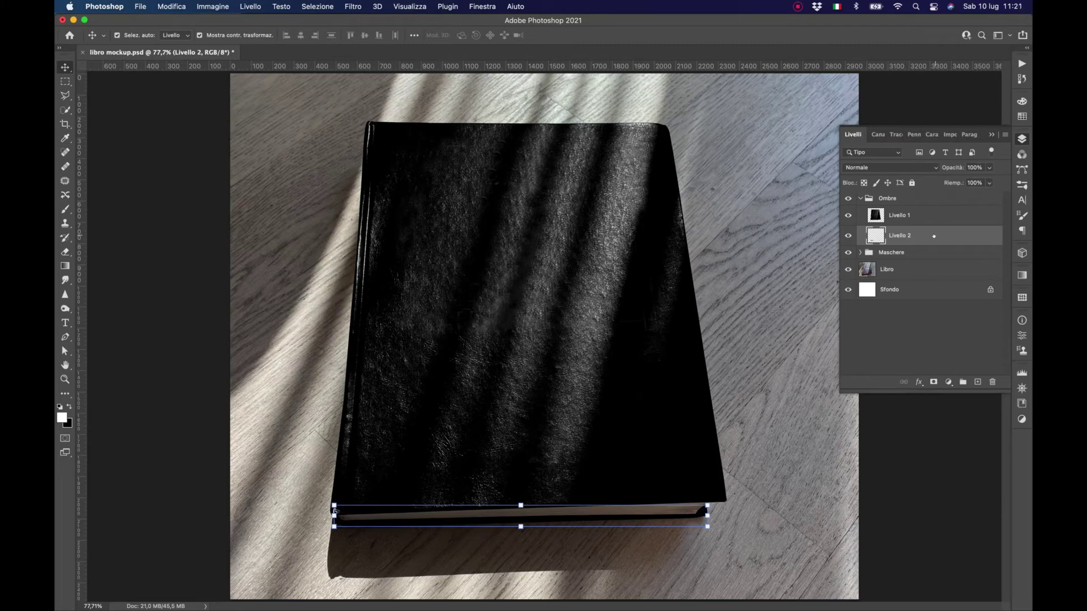
Step: Collapse and hide the Ombre group, then show Forma 1 and Forma 2 inside Maschere
left_click(863, 198)
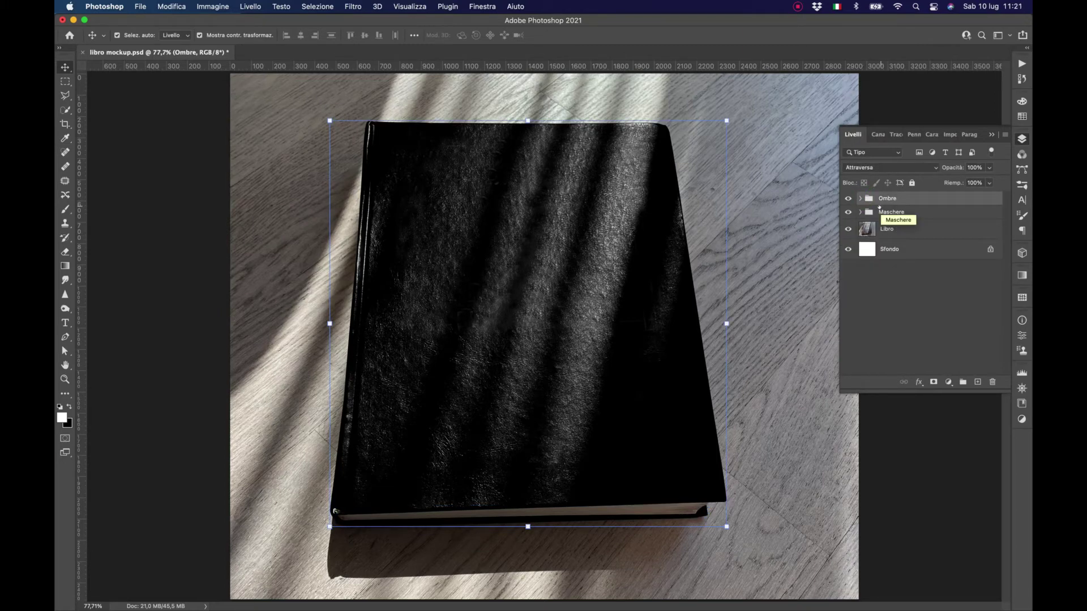
left_click(848, 198)
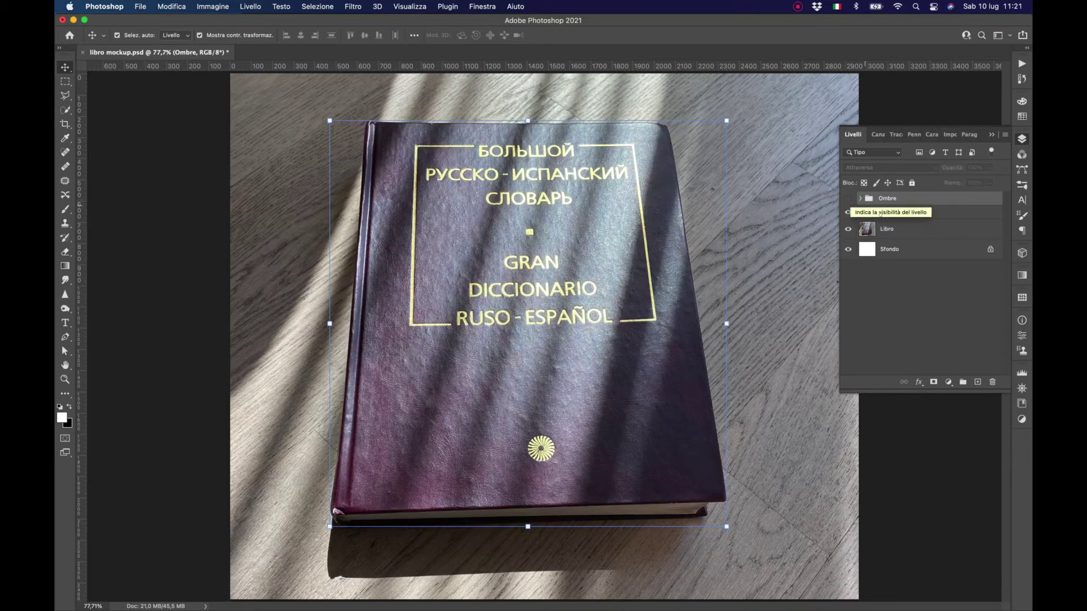
left_click(887, 213)
left_click(859, 212)
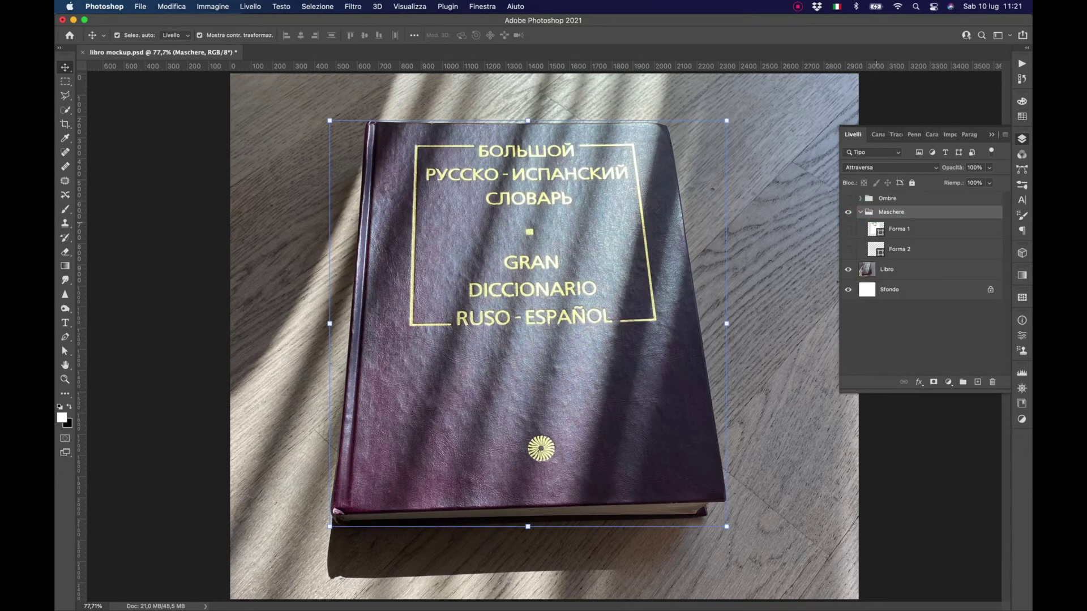
left_click(848, 228)
left_click(848, 249)
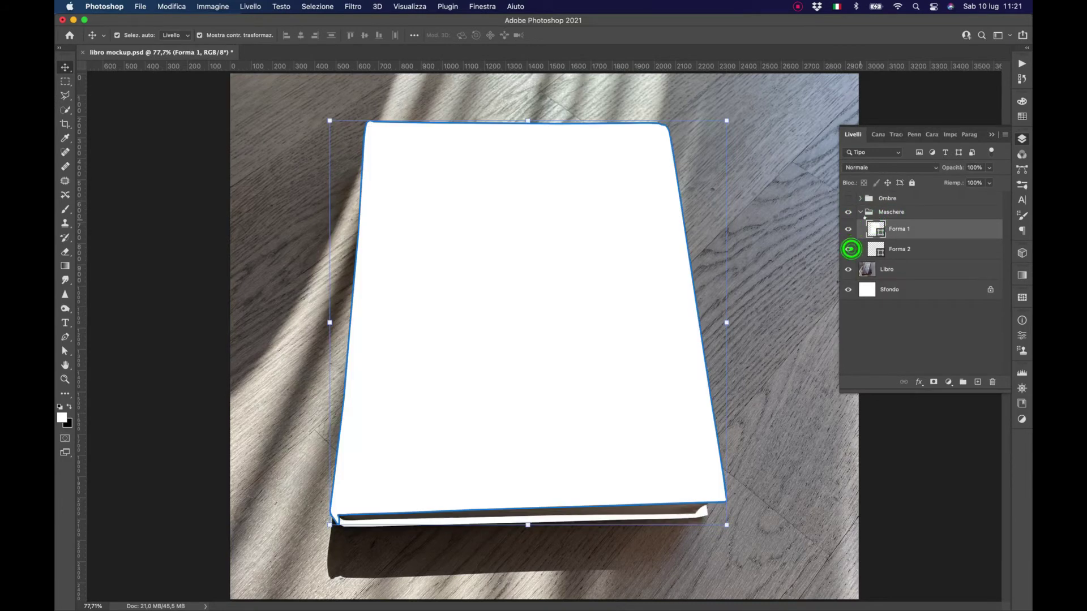
left_click(860, 211)
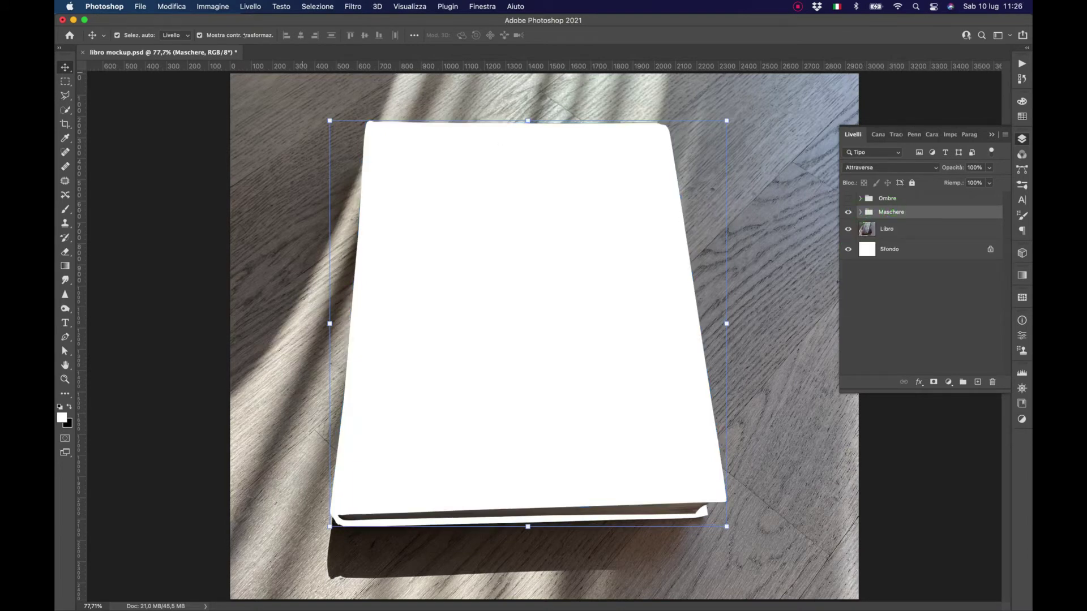
left_click(140, 7)
mouse_move(160, 60)
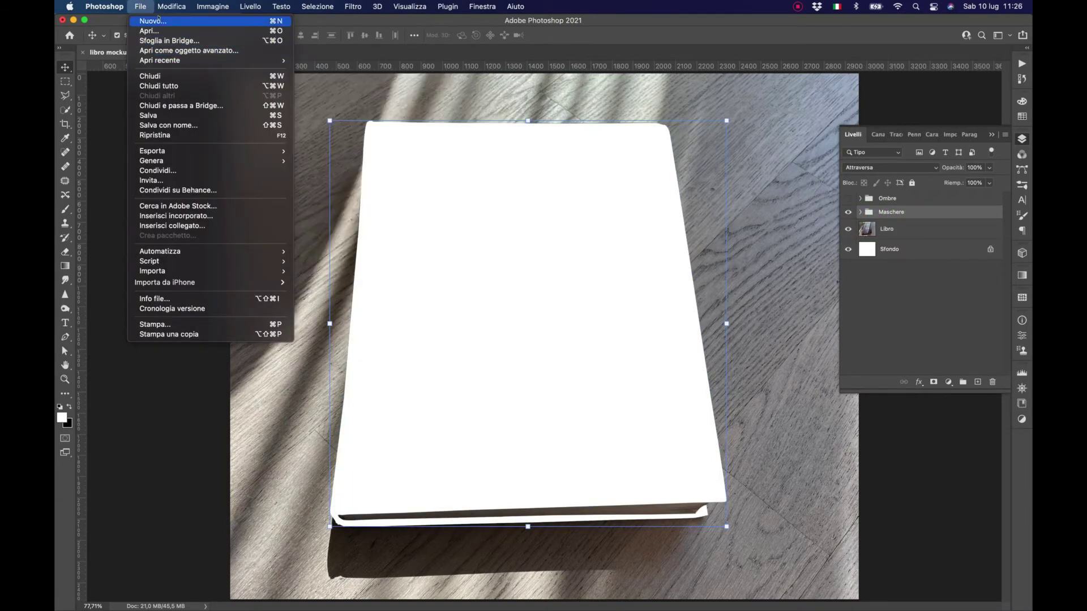
Step: Create a preset-size blank document and copy its white page into the libro mockup
left_click(151, 21)
double_click(388, 170)
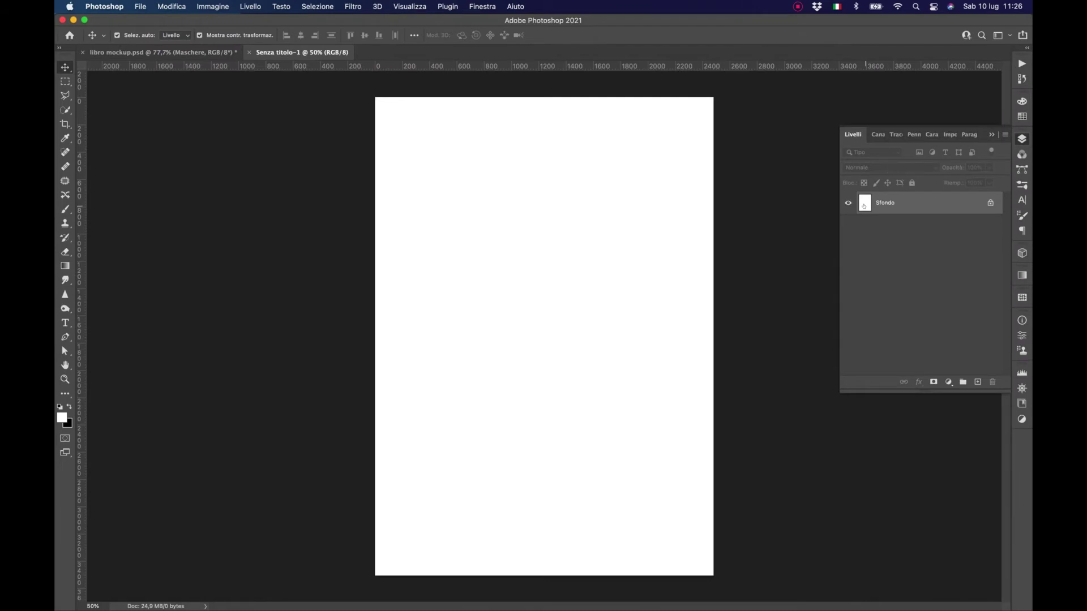
left_click_drag(864, 206, 305, 147)
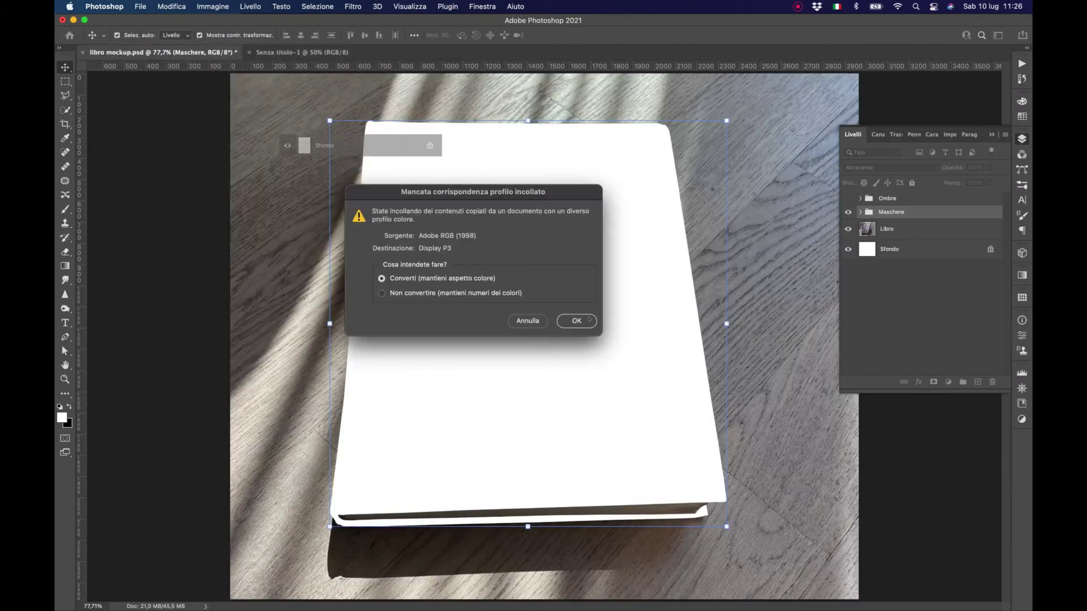
left_click(588, 321)
left_click(576, 302)
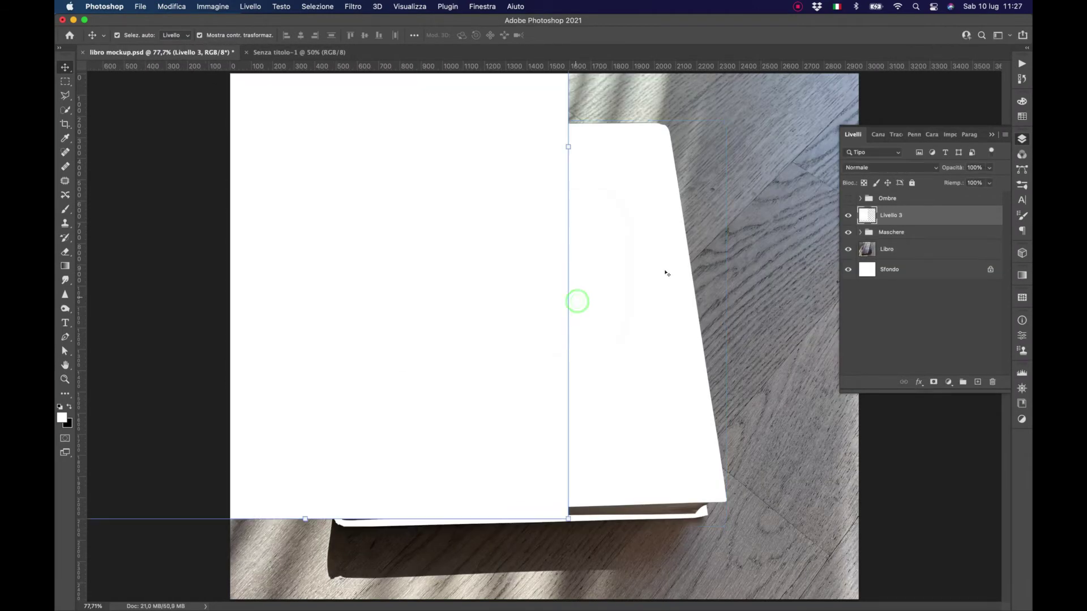
Step: Scale the white page to about 55% and center it over the book cover
left_click_drag(448, 203, 630, 283)
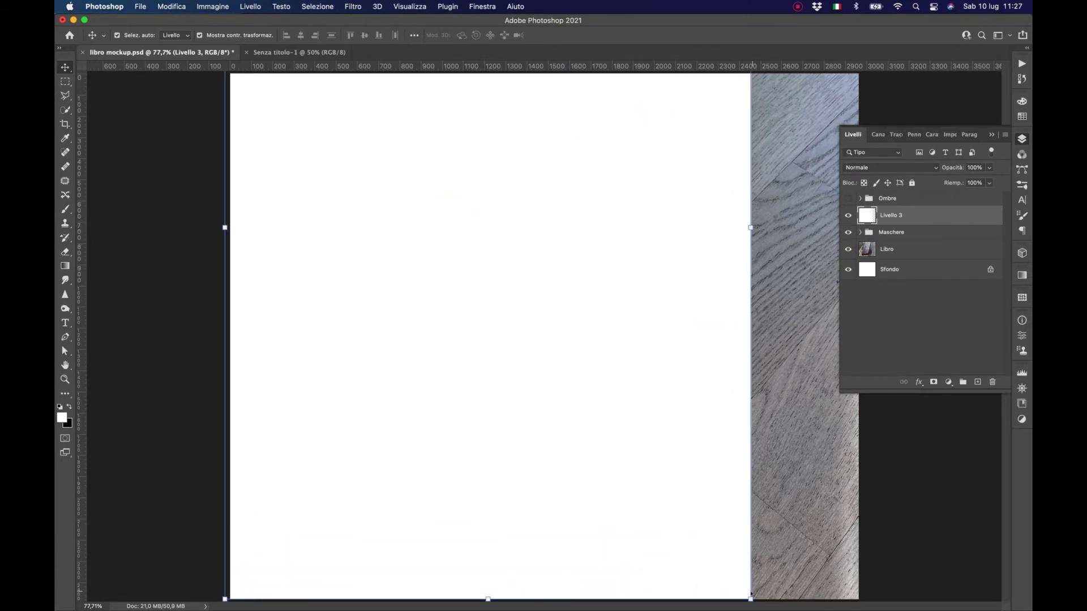
left_click_drag(750, 598, 583, 365)
mouse_move(461, 170)
left_mouse_down()
mouse_move(581, 372)
mouse_move(562, 421)
left_mouse_up()
left_click_drag(701, 565, 631, 460)
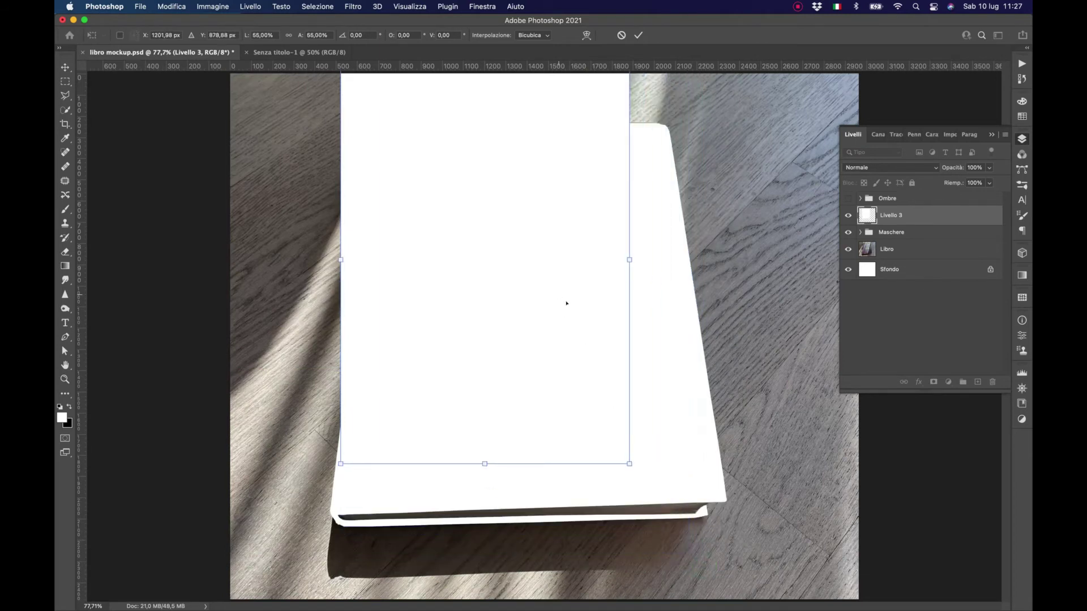
left_click_drag(565, 303, 594, 354)
key("Return")
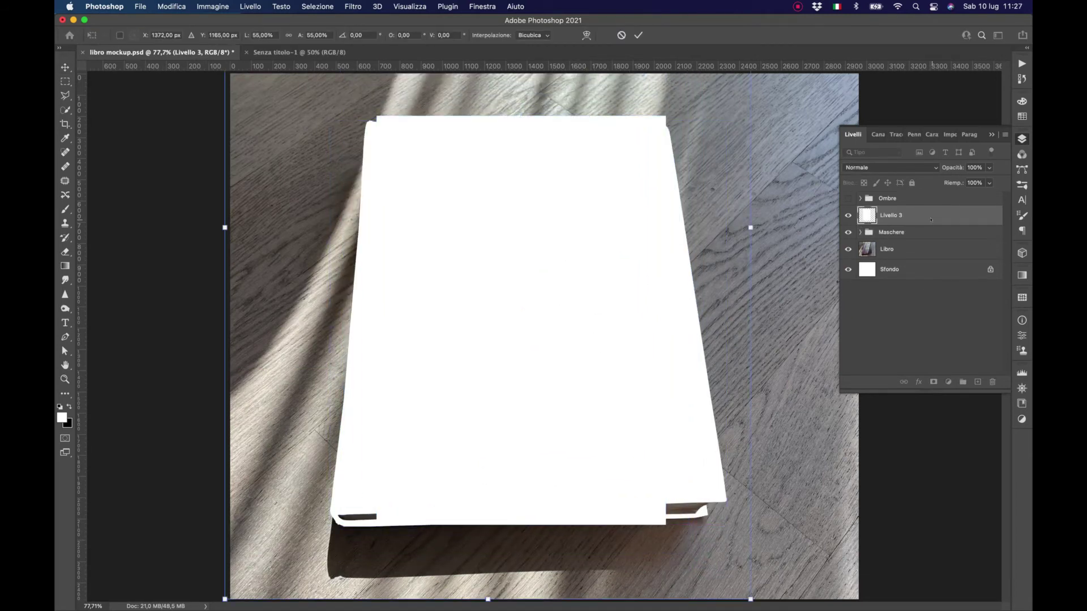
Step: Convert Livello 3 to a smart object, move it above Ombre, and rename it 'Inserici la grafica qui'
right_click(930, 220)
left_click(838, 236)
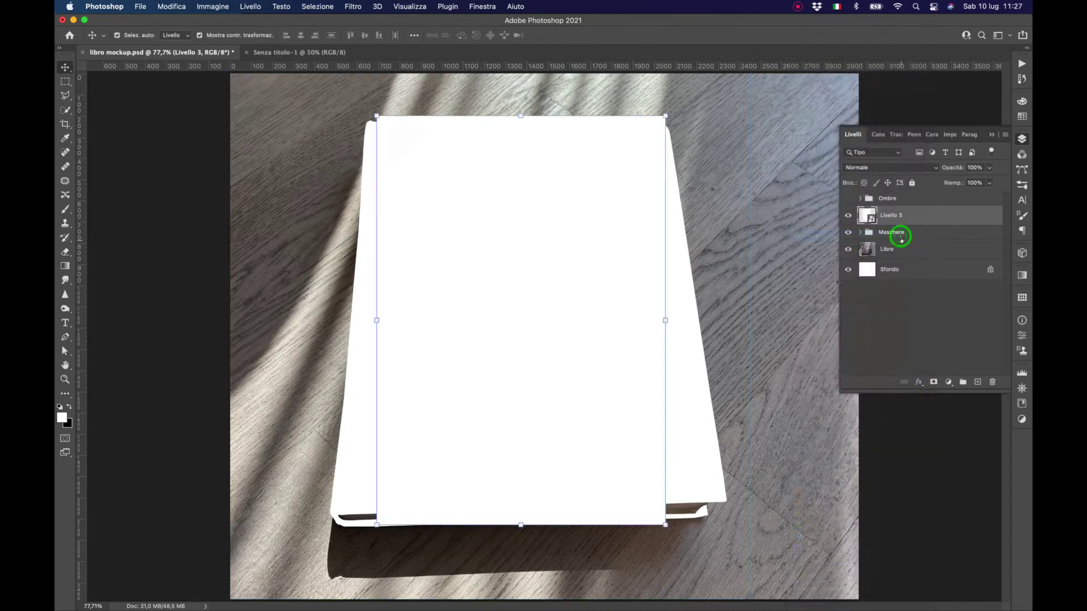
left_click_drag(906, 199, 914, 211)
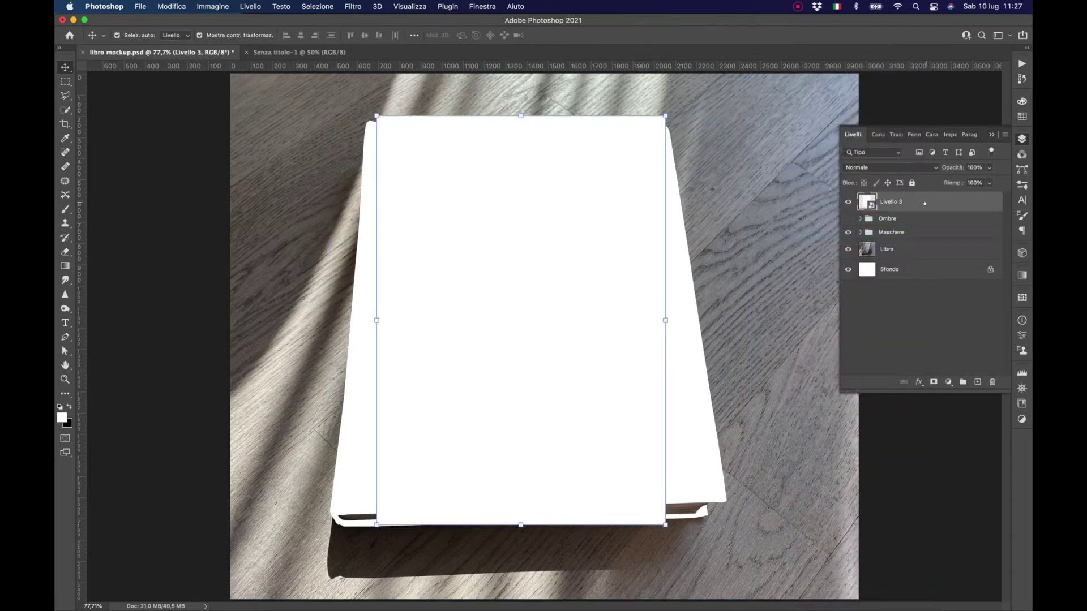
double_click(890, 201)
type("Inser")
type("ici la grafica q")
type("ui")
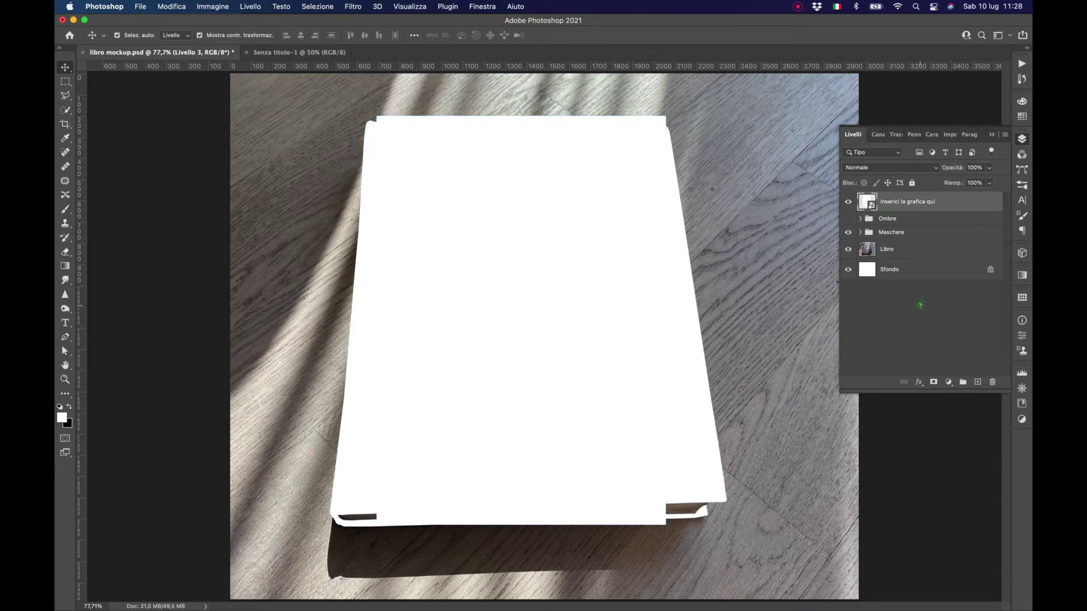
key("Return")
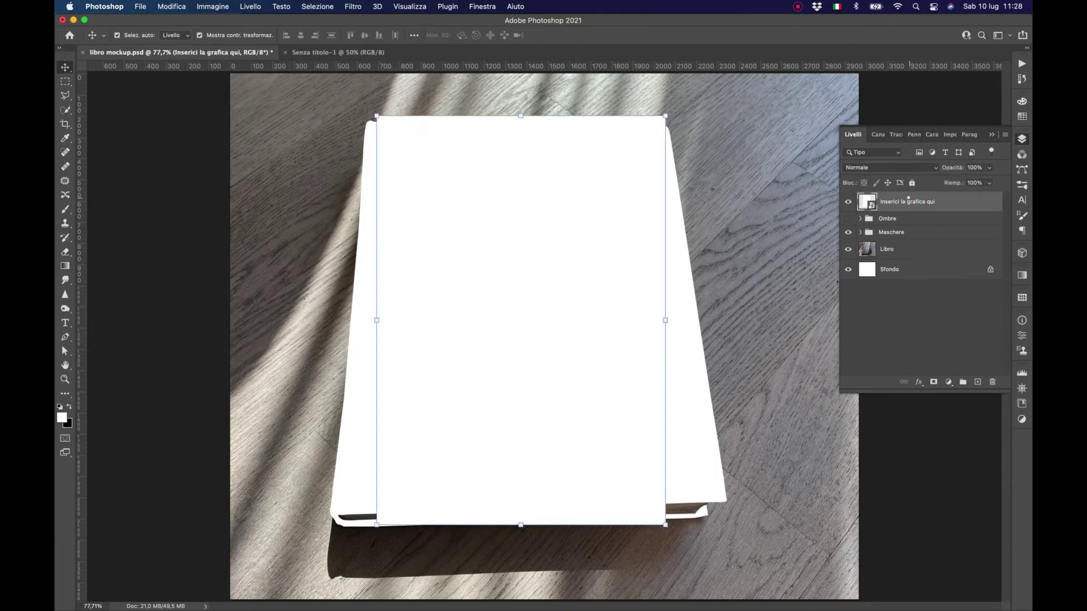
Step: Rotate the placeholder, then distort its four corners onto the book cover's corners
left_click_drag(675, 108, 691, 120)
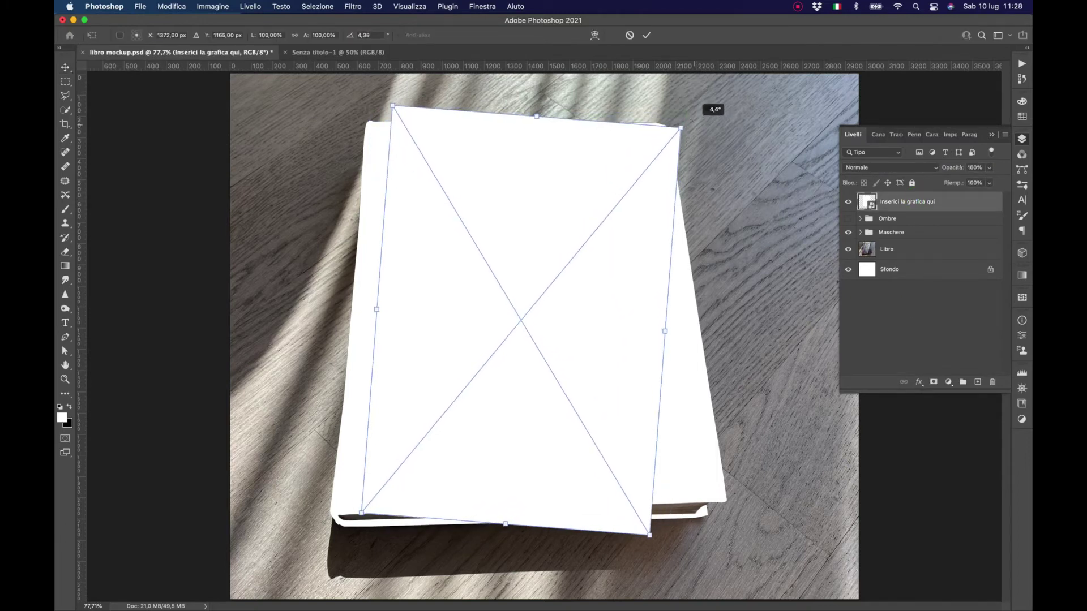
left_click_drag(589, 148, 561, 162)
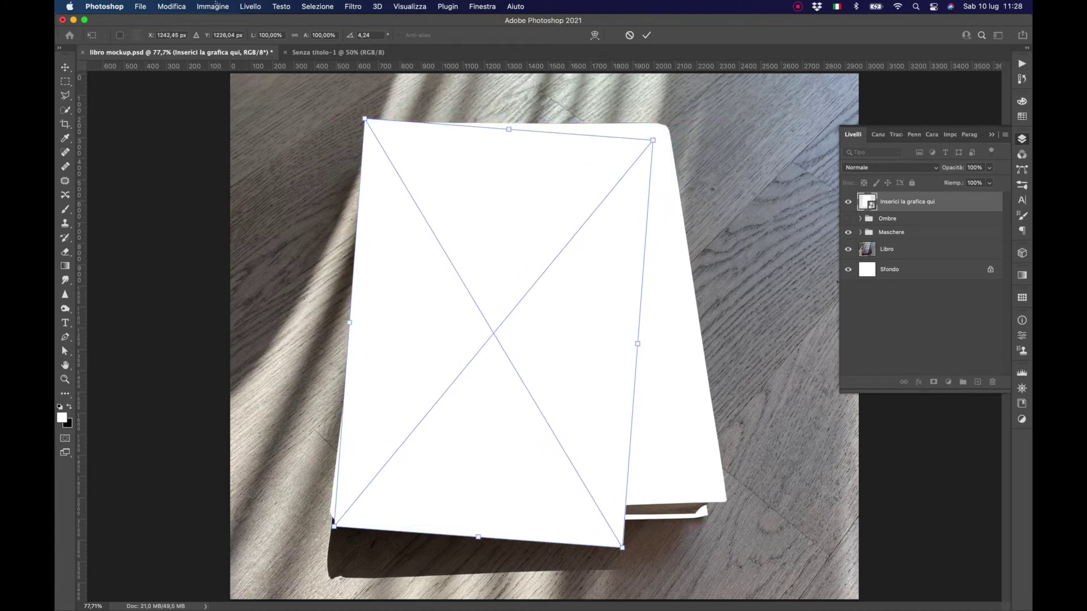
left_click(173, 6)
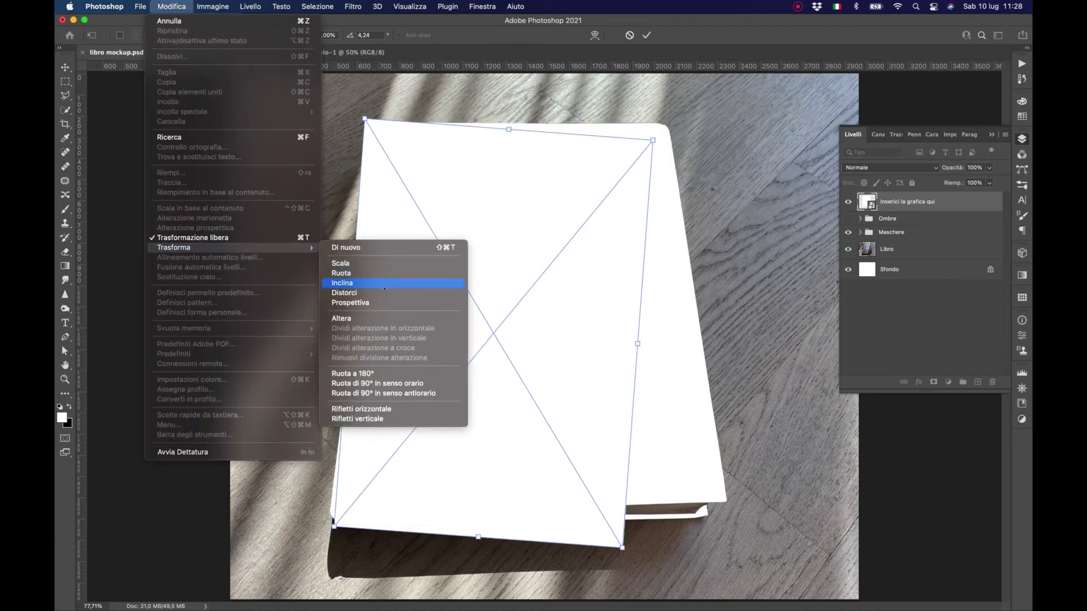
left_click(351, 292)
left_click_drag(334, 527, 330, 515)
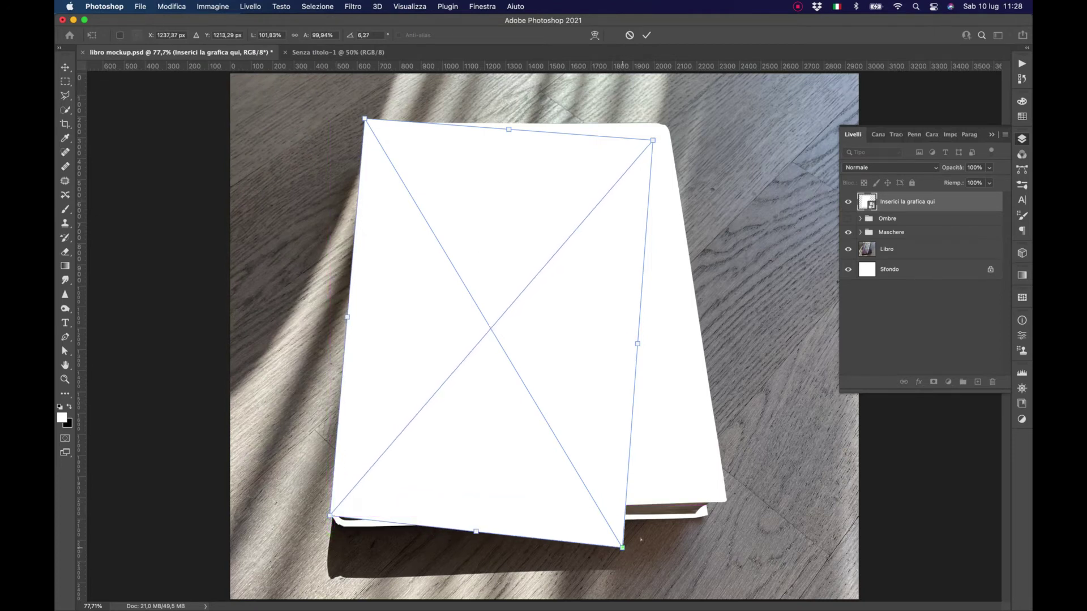
left_click_drag(622, 547, 727, 500)
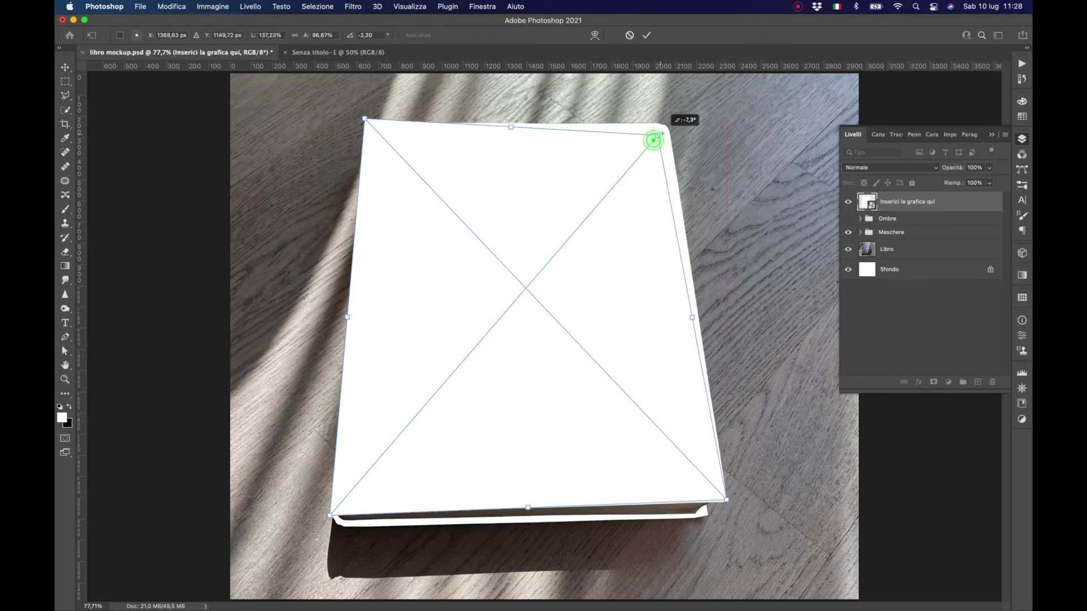
left_click_drag(653, 140, 671, 121)
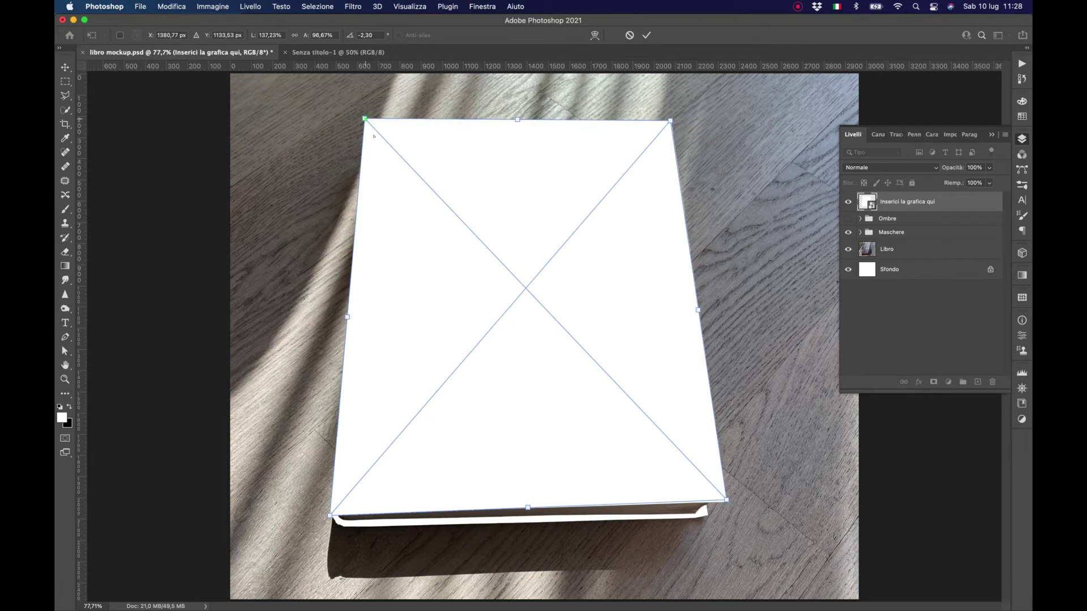
left_click_drag(365, 119, 365, 120)
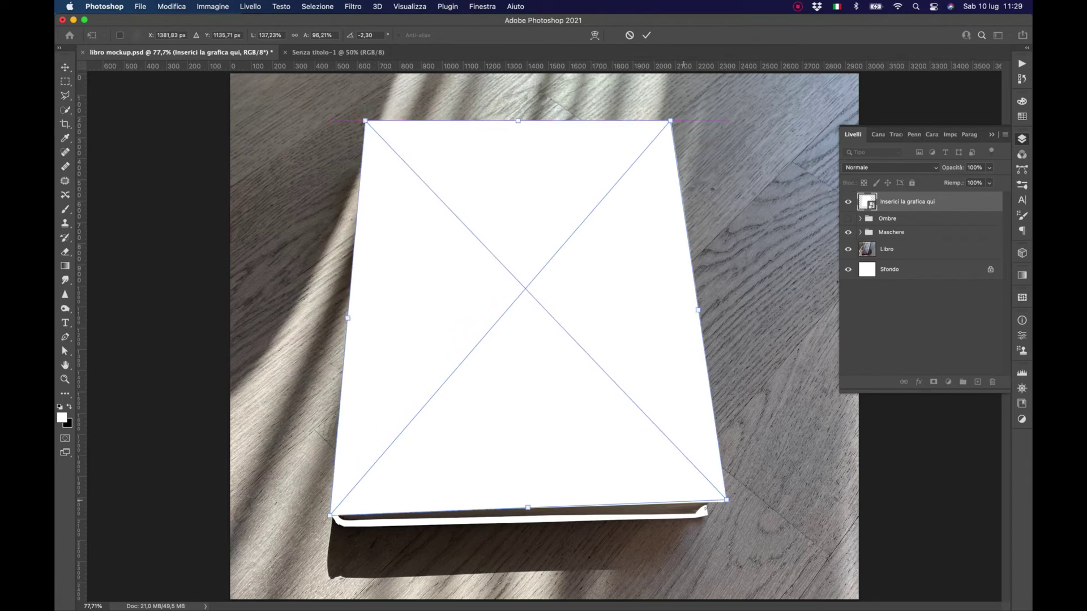
left_click_drag(726, 499, 727, 504)
left_click_drag(330, 517, 330, 516)
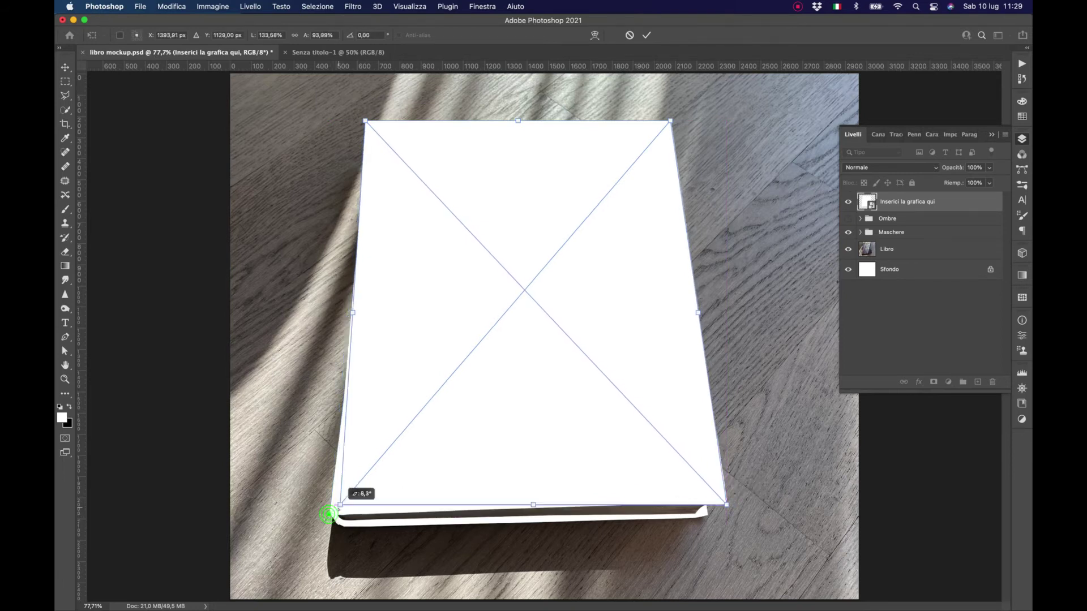
key("Return")
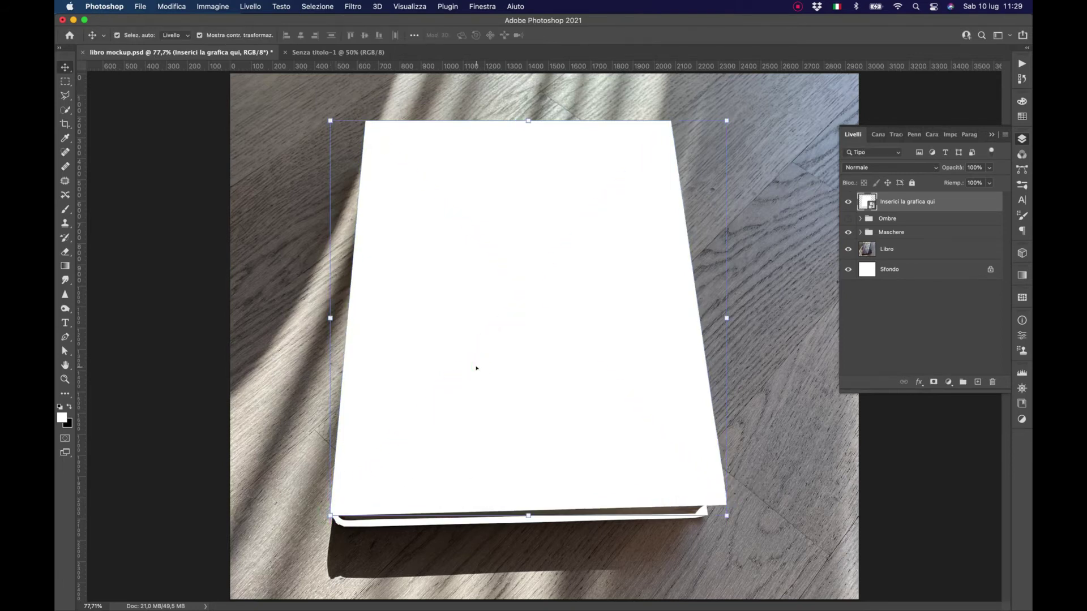
Step: Clip the placeholder to Forma 1 inside Maschere and clip a duplicate to Forma 2
left_click(859, 232)
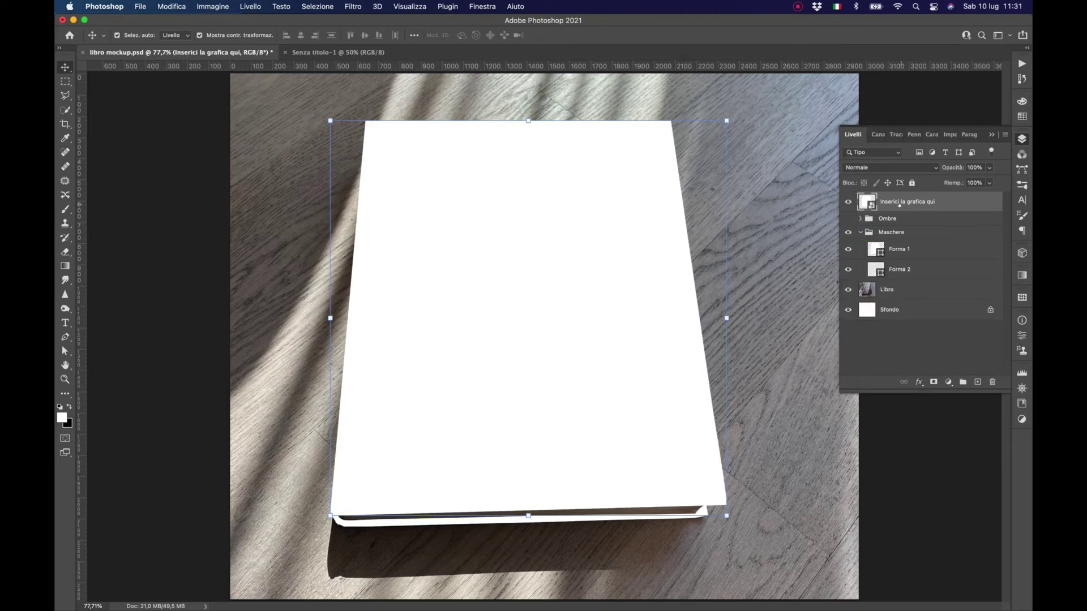
left_click_drag(899, 205, 912, 240)
key("super+alt+g")
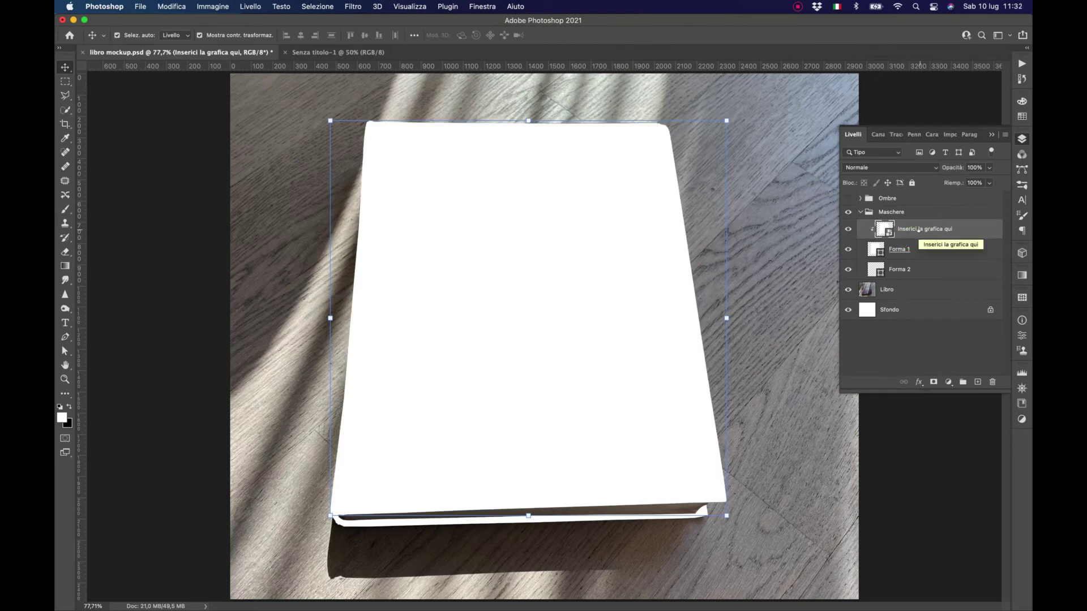
right_click(919, 230)
left_click(804, 64)
left_click(577, 232)
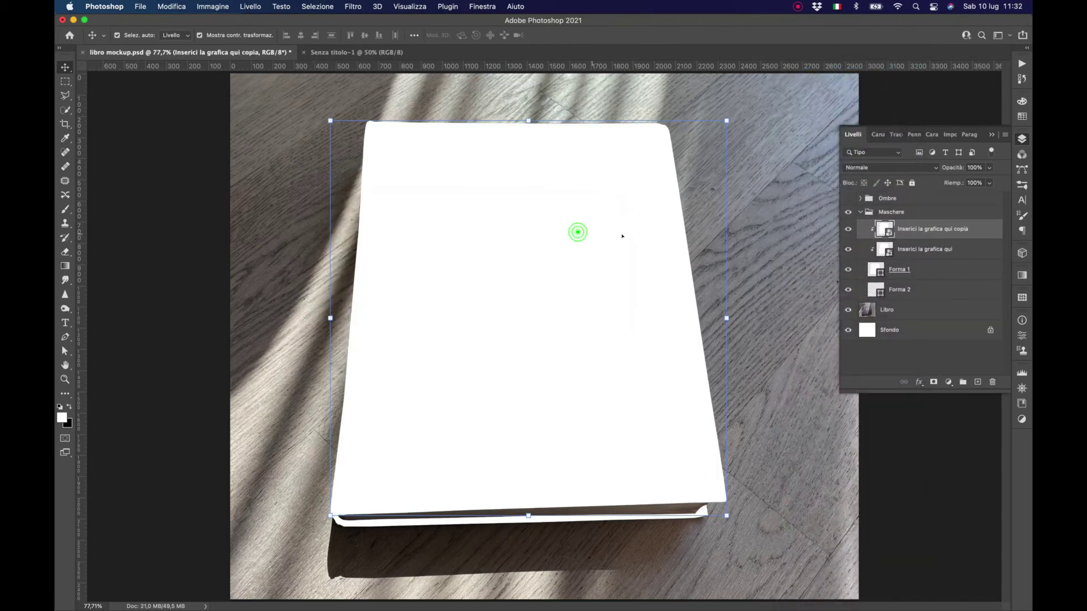
left_click_drag(934, 229, 886, 275)
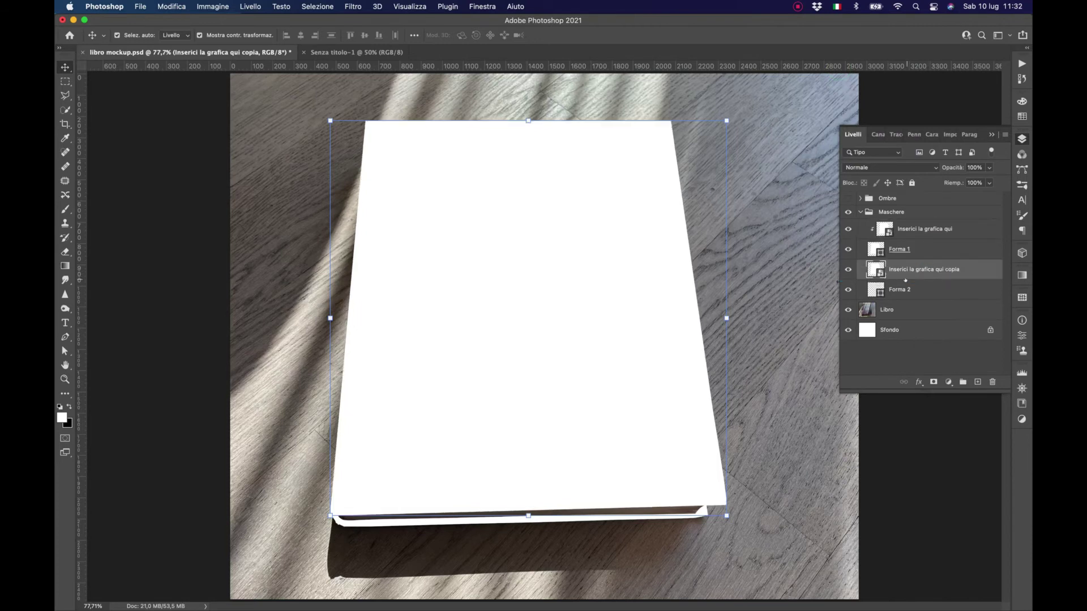
left_click(935, 280, "alt")
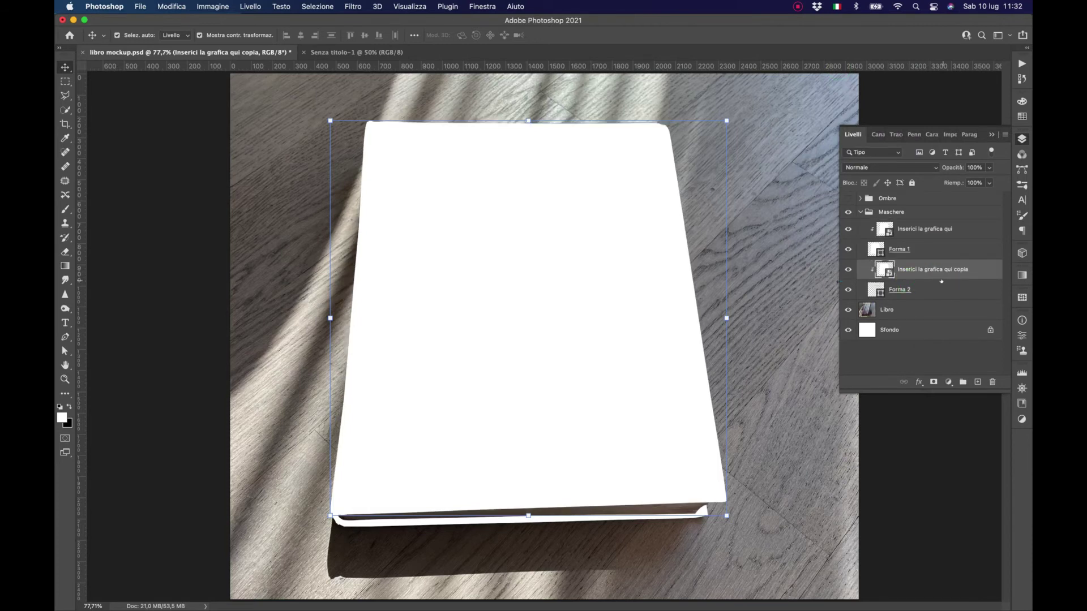
Step: Toggle the placeholder, copy and Forma layers' visibility to check the edges, then nudge the copy down
left_click(924, 230)
left_click(848, 229)
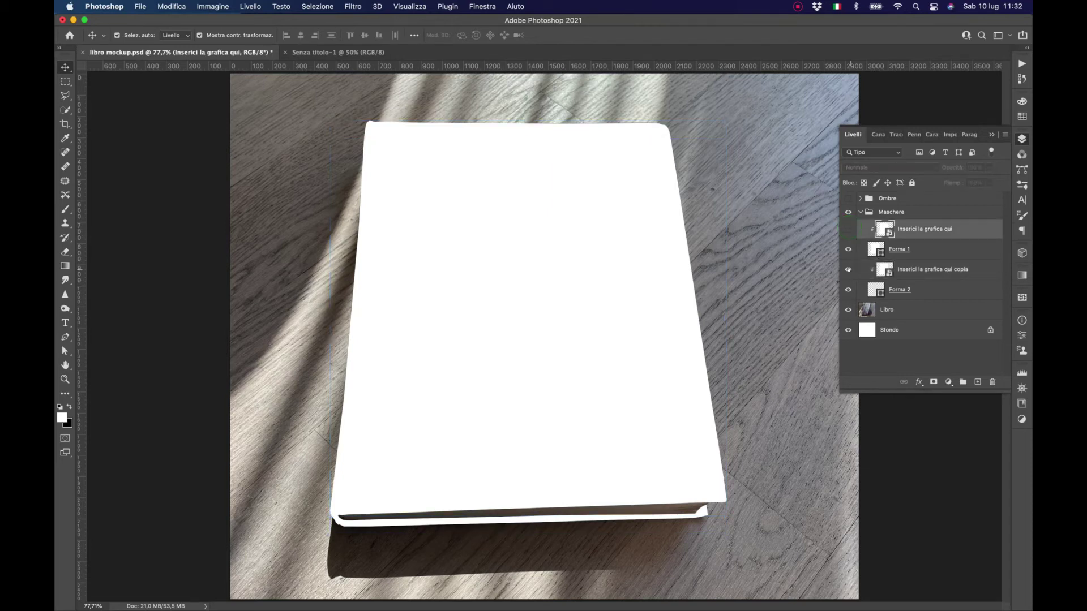
left_click(848, 269)
left_click(848, 289)
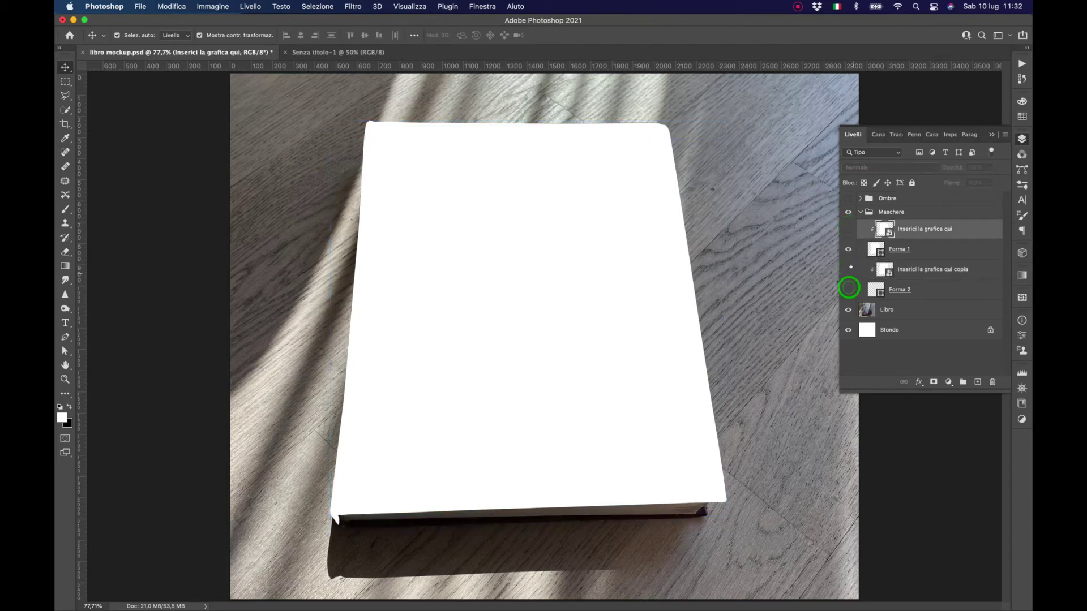
left_click(847, 249)
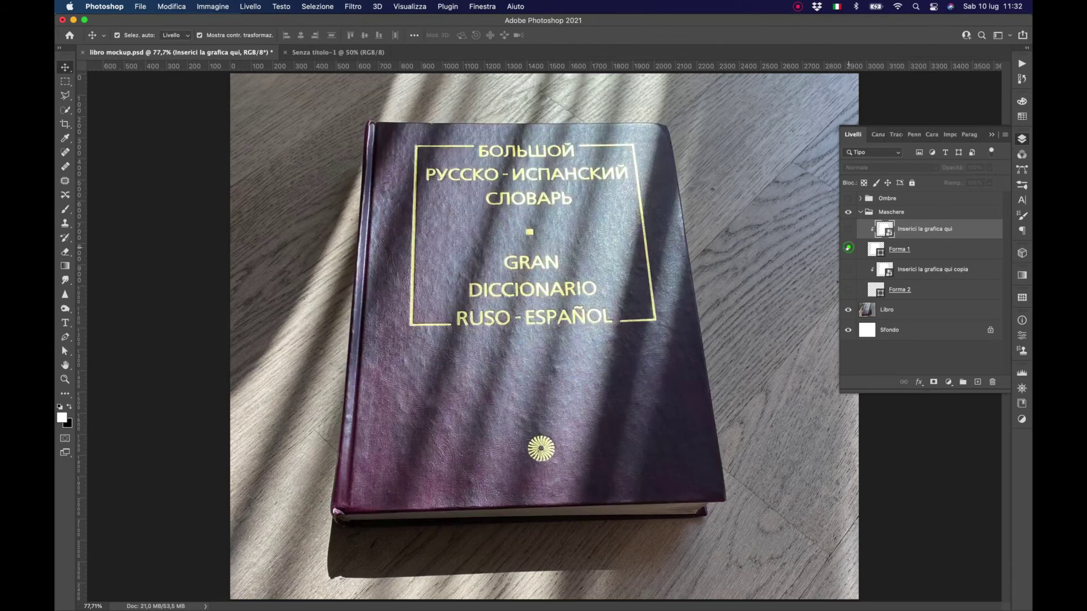
left_click(848, 249)
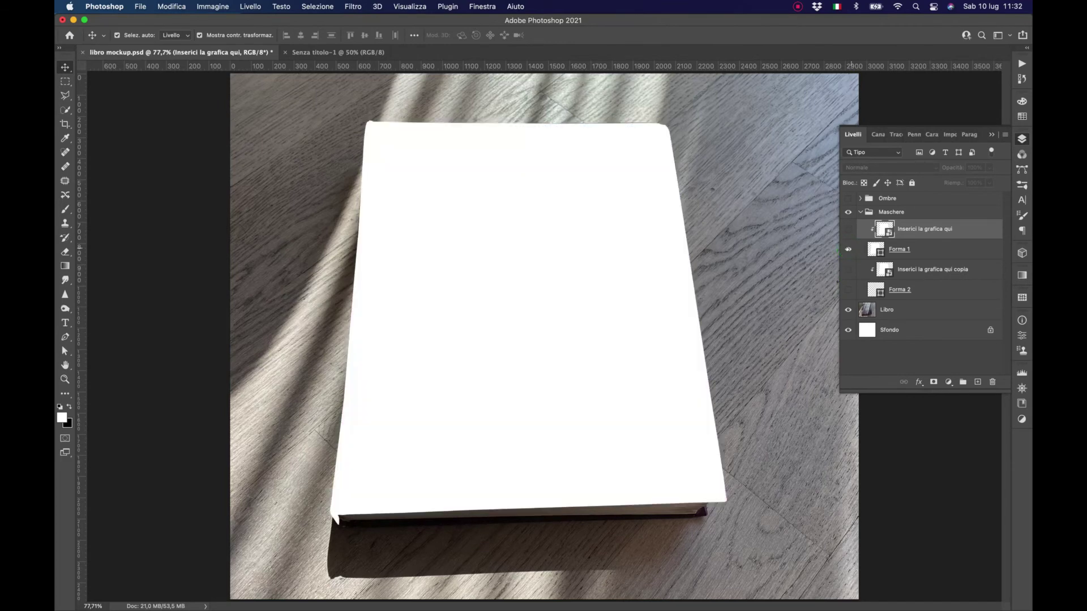
left_click(847, 249)
left_click(848, 289)
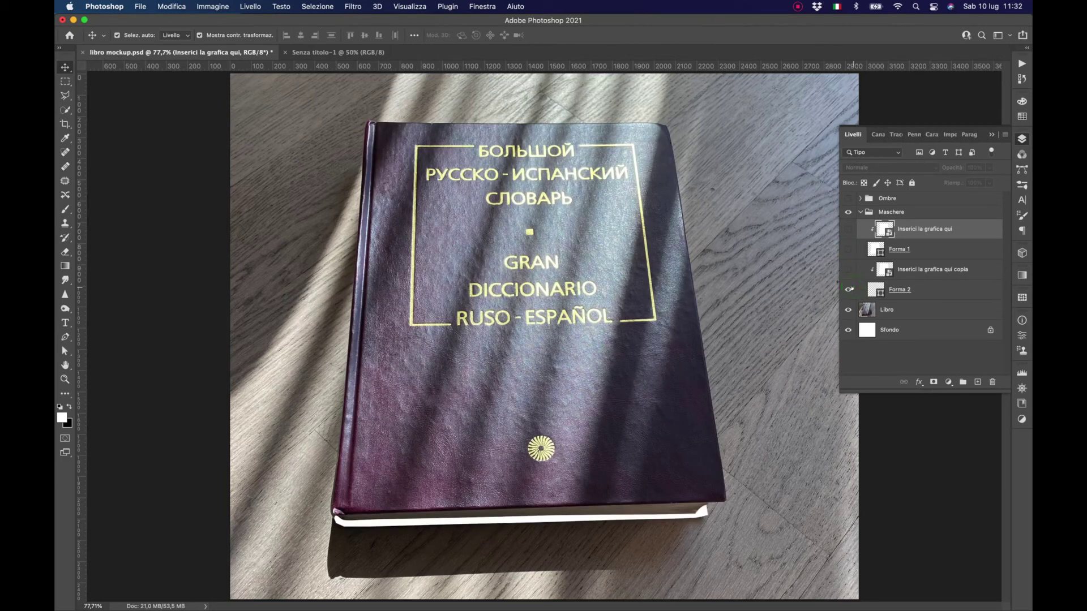
left_click(899, 289)
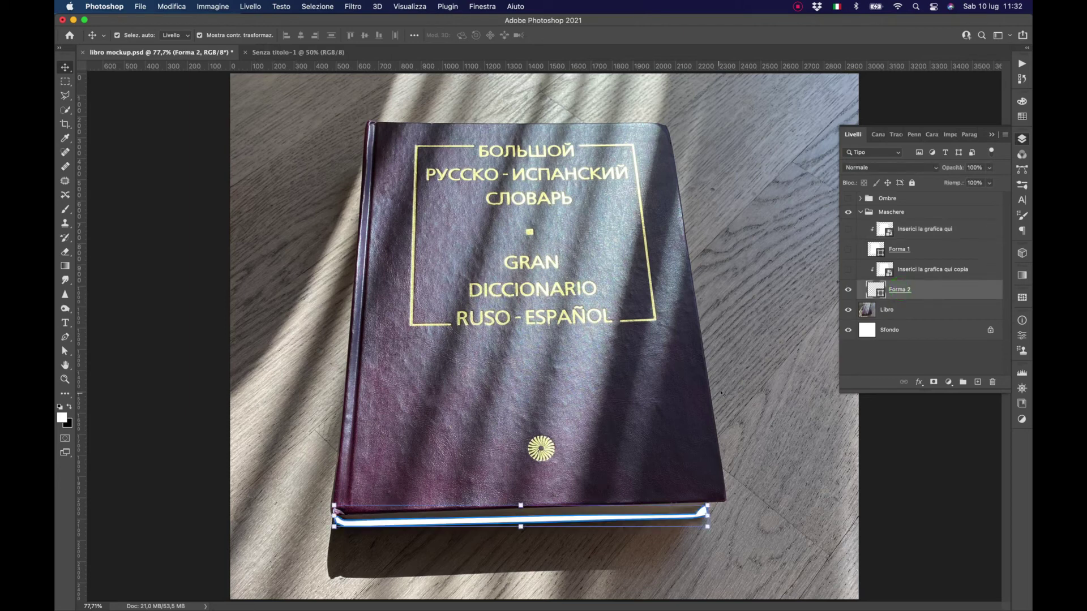
left_click(905, 271)
key("Down")
key("Down")
key("Down")
Step: Nudge the copy down two more steps and rename it 'Bordo retro copertina'
key("Down")
key("Down")
key("Down")
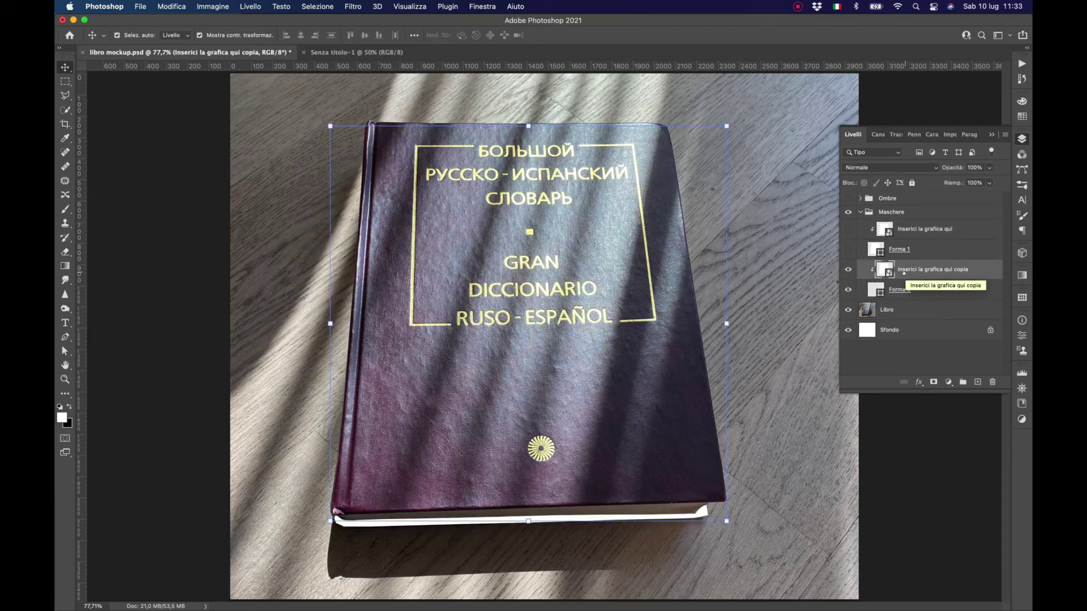
key("Down")
key("Down")
key("Down")
key("Down")
key("Down")
key("Down")
key("Down")
key("Down")
key("Down")
key("Down")
key("Down")
key("Down")
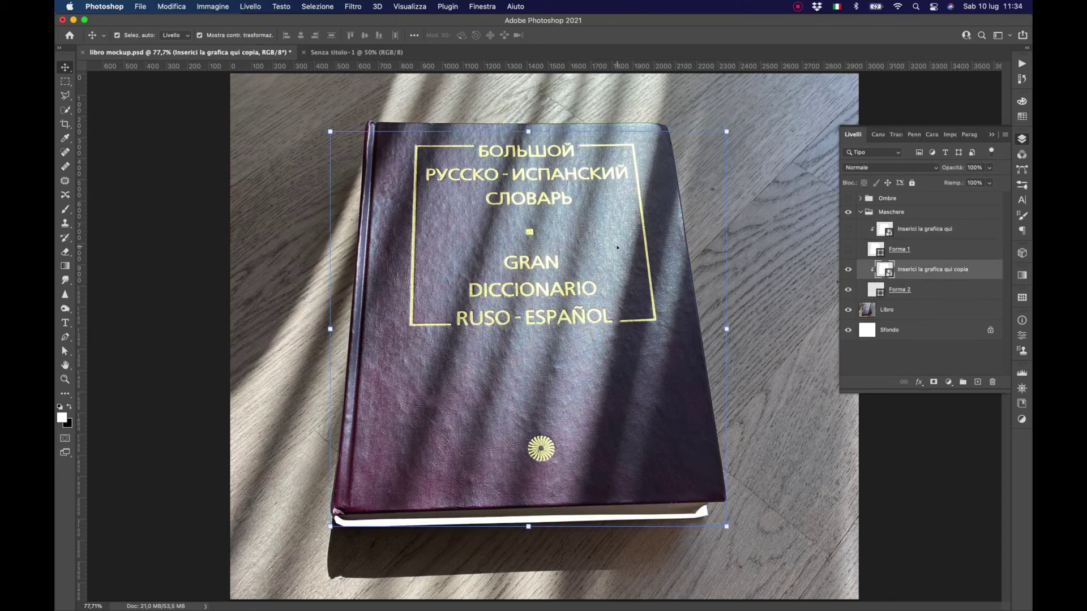
key("Down")
key("Down")
key("Down")
key("Down")
key("Down")
key("Down")
key("Down")
key("Down")
key("Down")
key("Down")
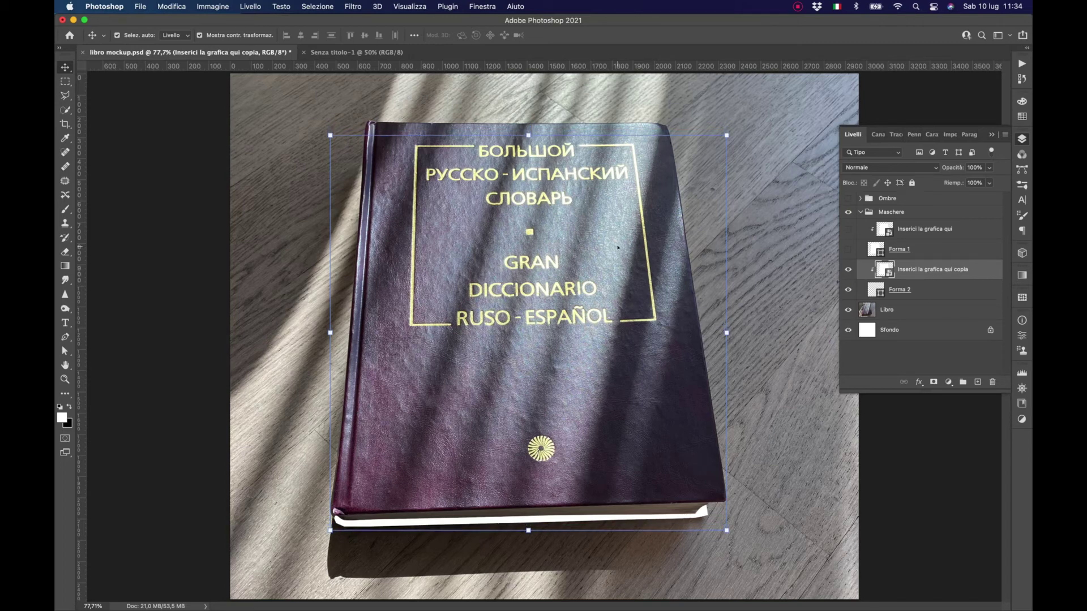
left_click(919, 269)
type("Bo")
type("rdo retro cop")
type("ertina")
left_click(951, 288)
Step: Make Forma 1 and the placeholder layer visible again
left_click(909, 264)
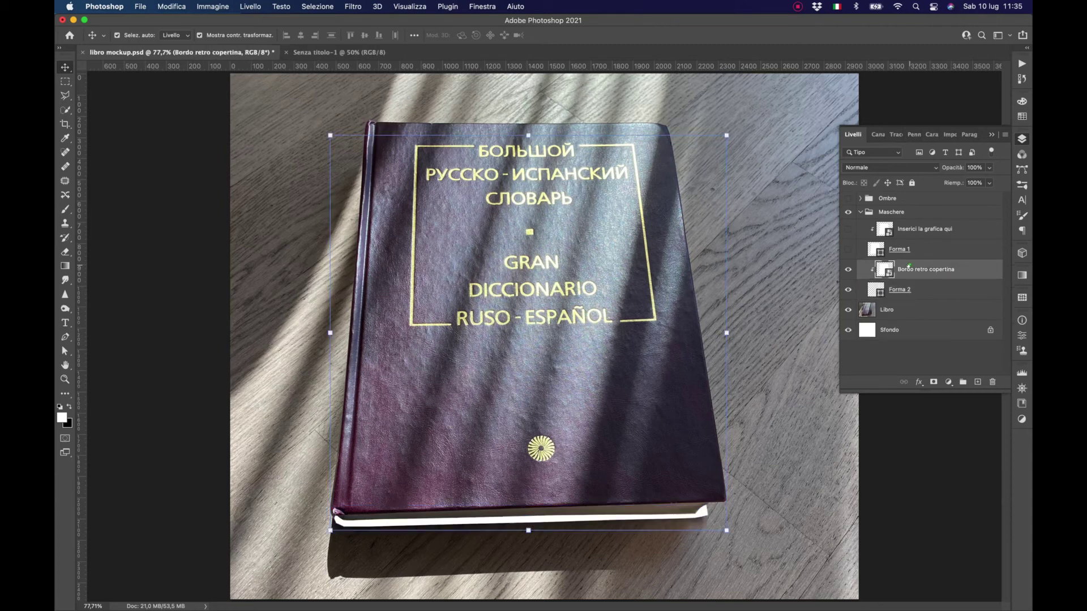
left_click(848, 249)
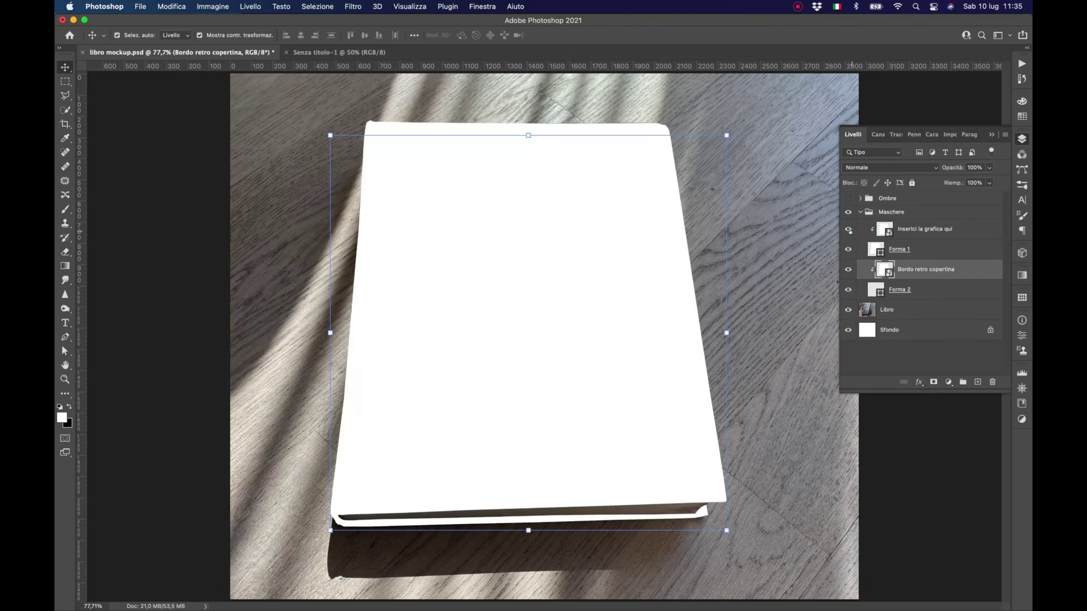
left_click(849, 230)
Step: Open the placeholder smart object's contents, accepting the colour profile prompt
left_click(884, 229)
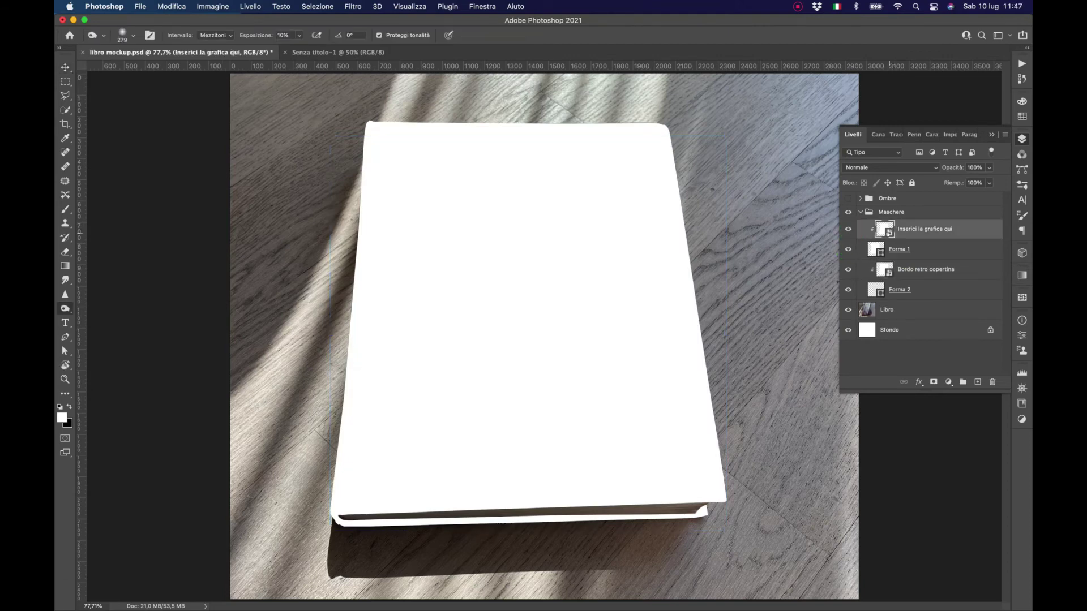
double_click(885, 229)
left_click(499, 265)
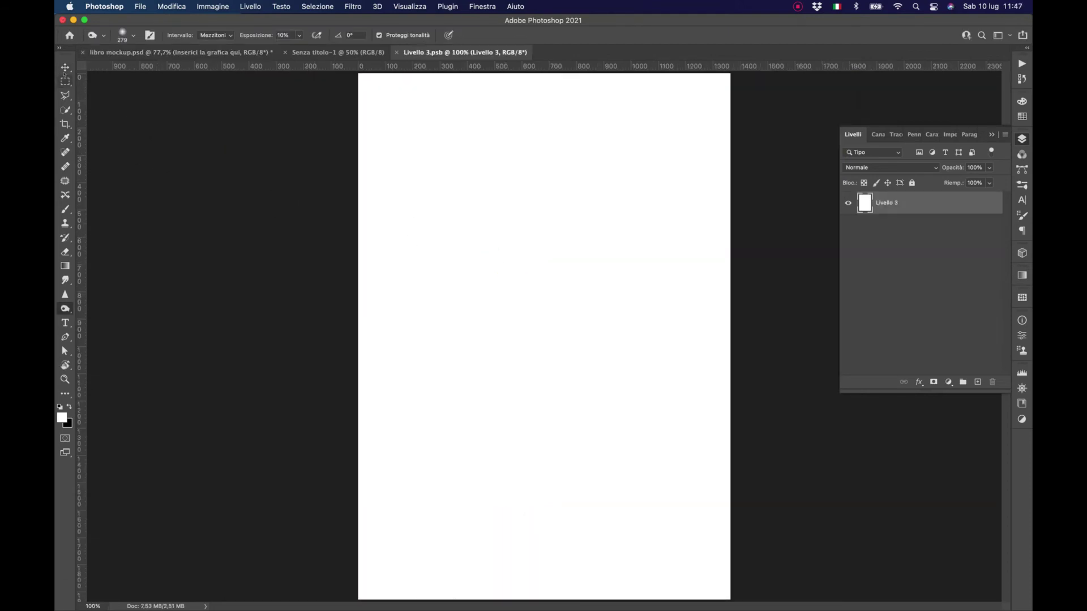
left_click(65, 67)
Step: Place the Judo photo as an embedded image and enlarge it to fill the page
left_click(140, 6)
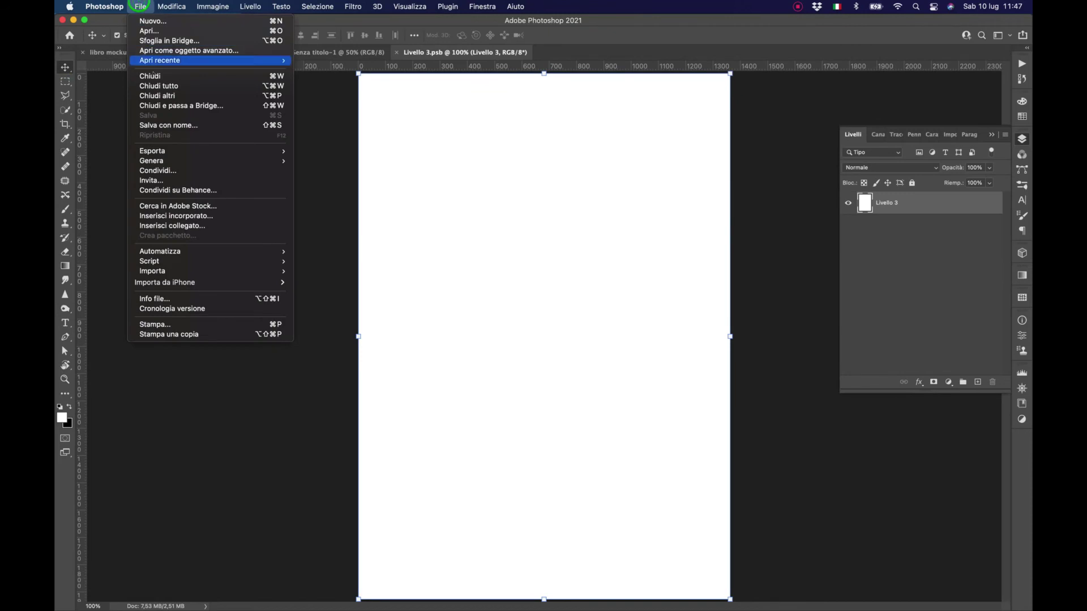
left_click(187, 217)
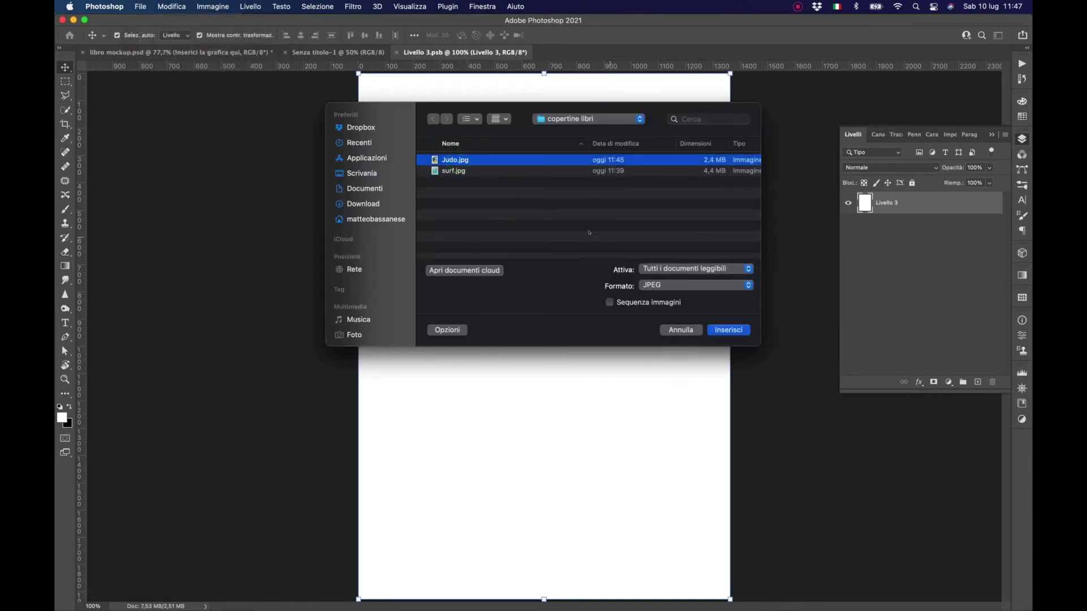
left_click(730, 330)
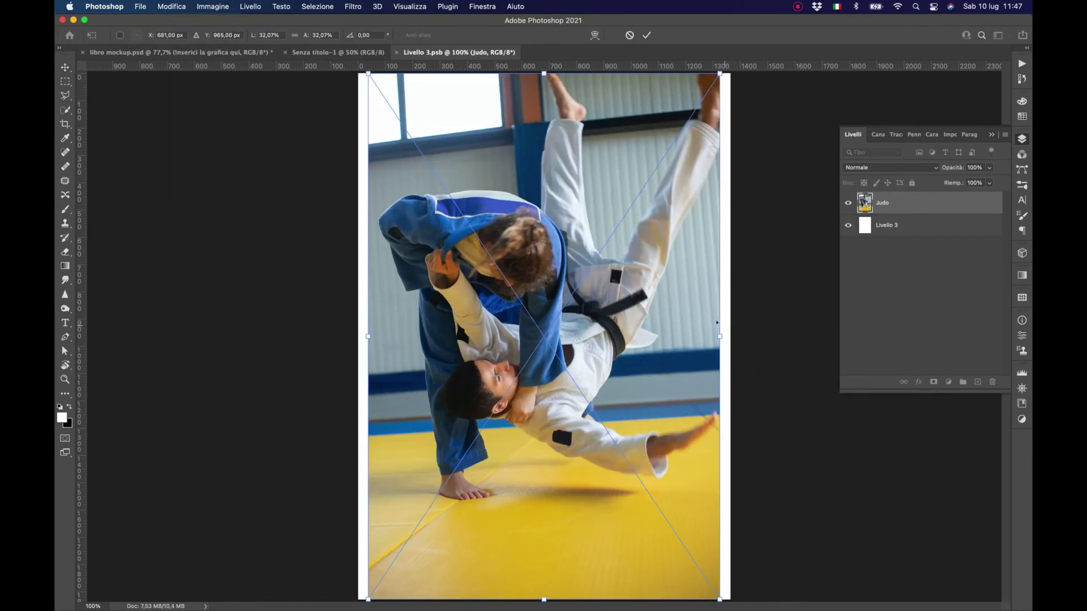
key("Return")
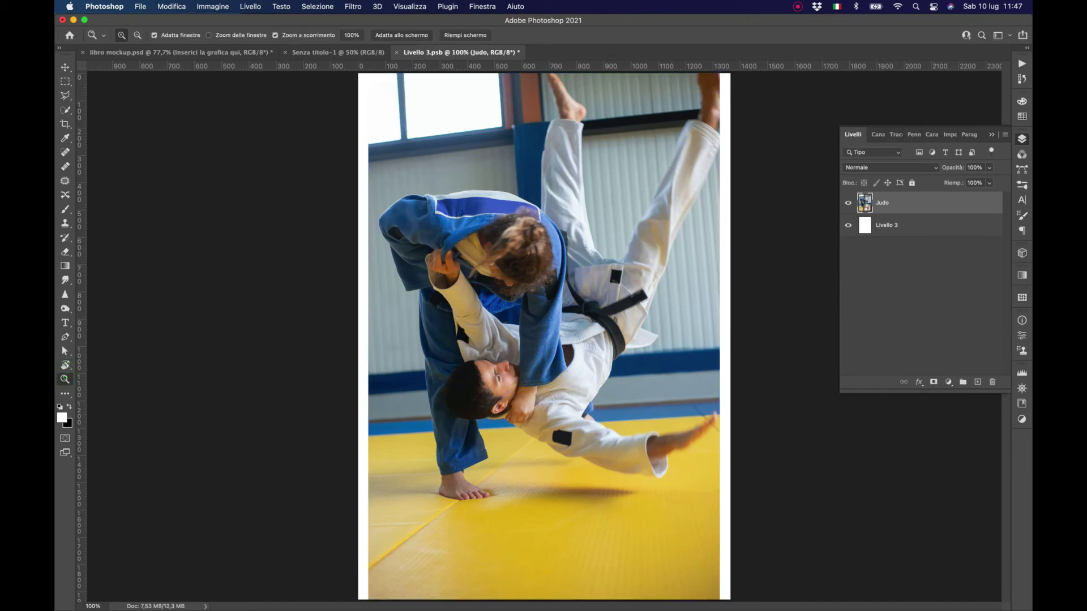
left_click(65, 380)
left_click(306, 373, "alt")
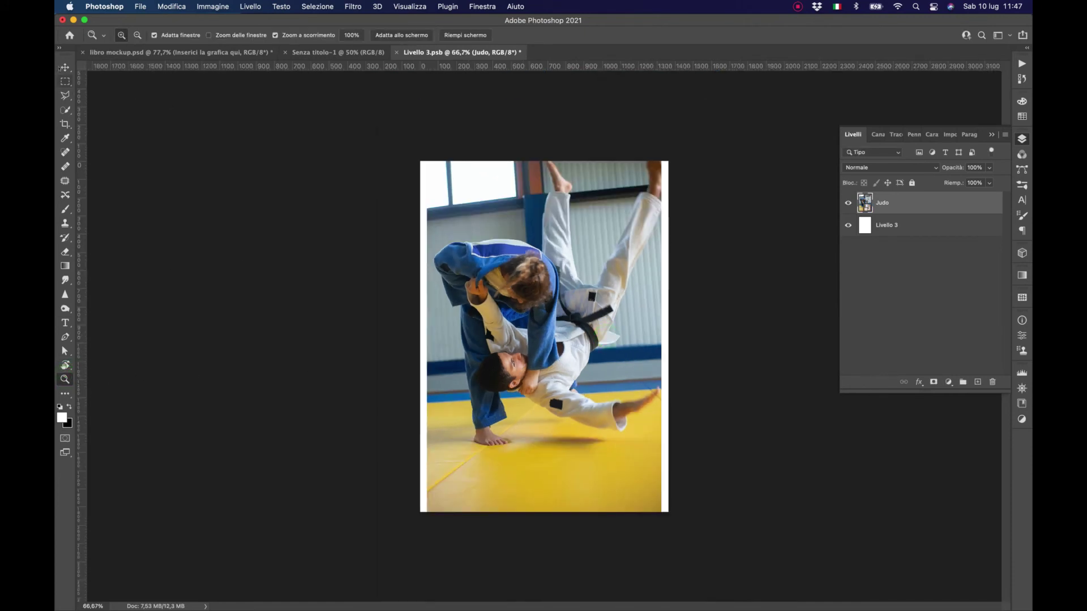
key("v")
left_click_drag(660, 160, 693, 142)
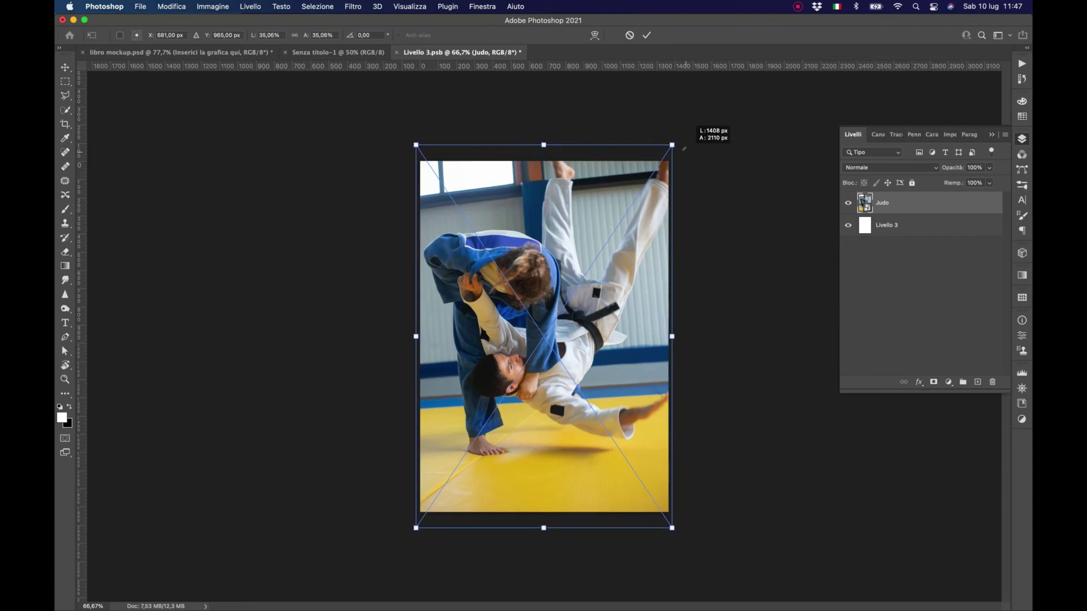
key("Return")
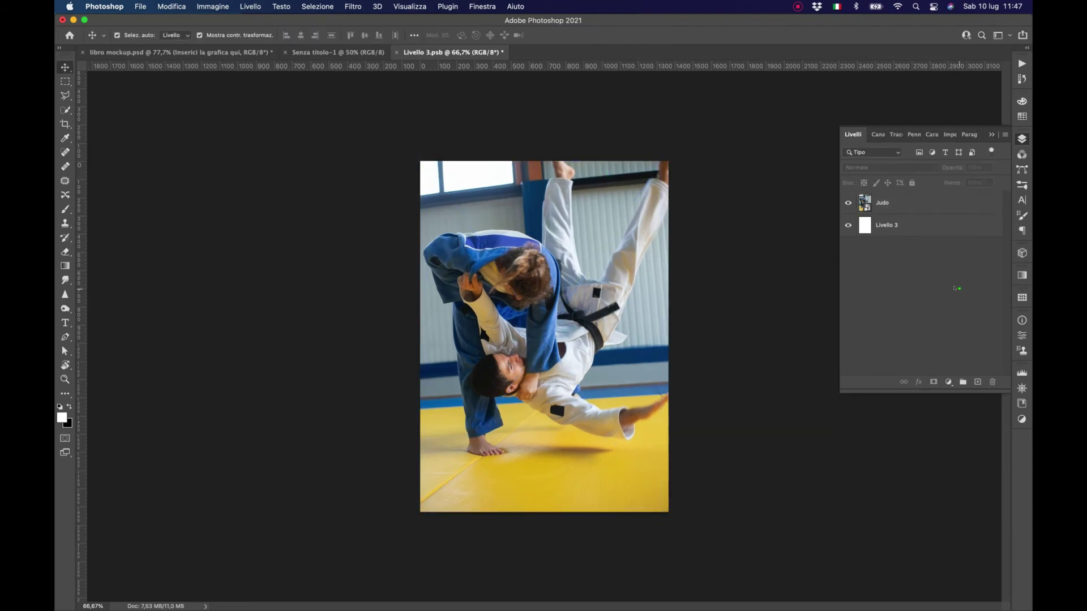
Step: Place the surf photo as an embedded image and enlarge it to fill the page
left_click(140, 7)
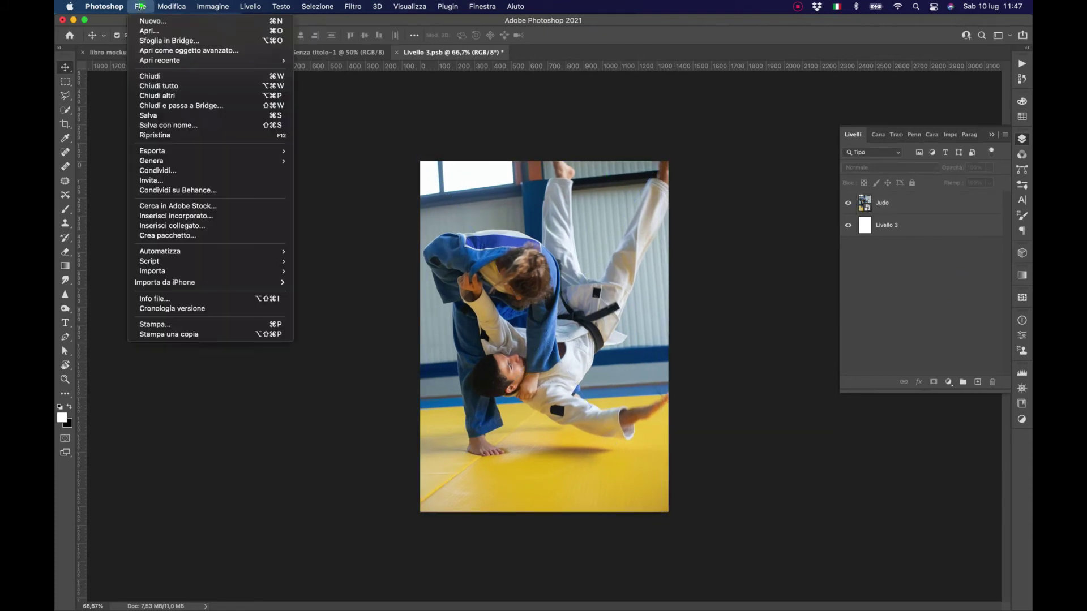
left_click(170, 216)
left_click(474, 174)
left_click(728, 329)
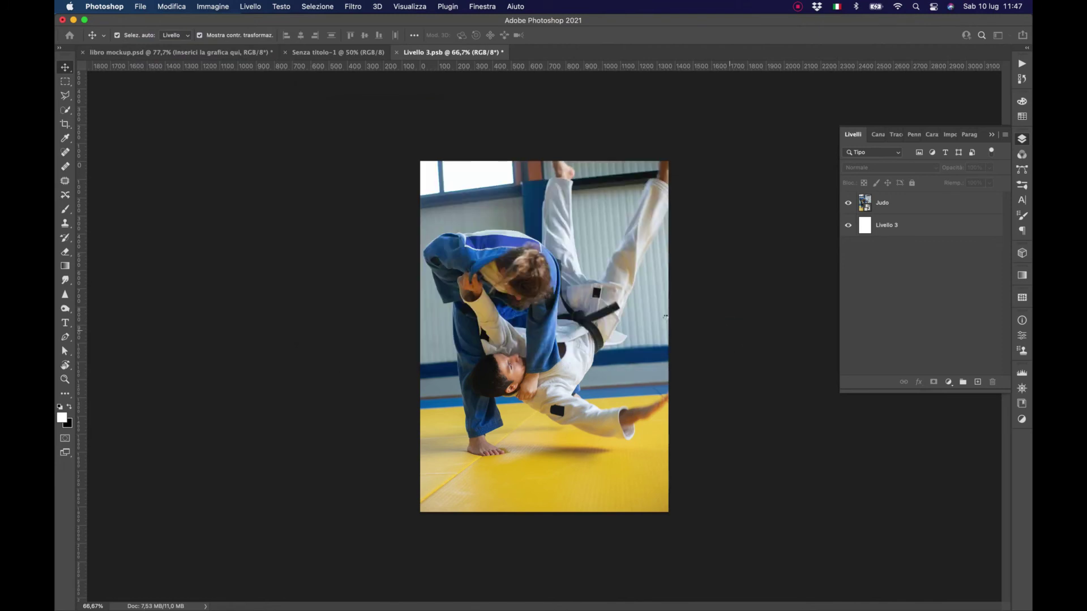
left_click_drag(668, 182, 689, 155)
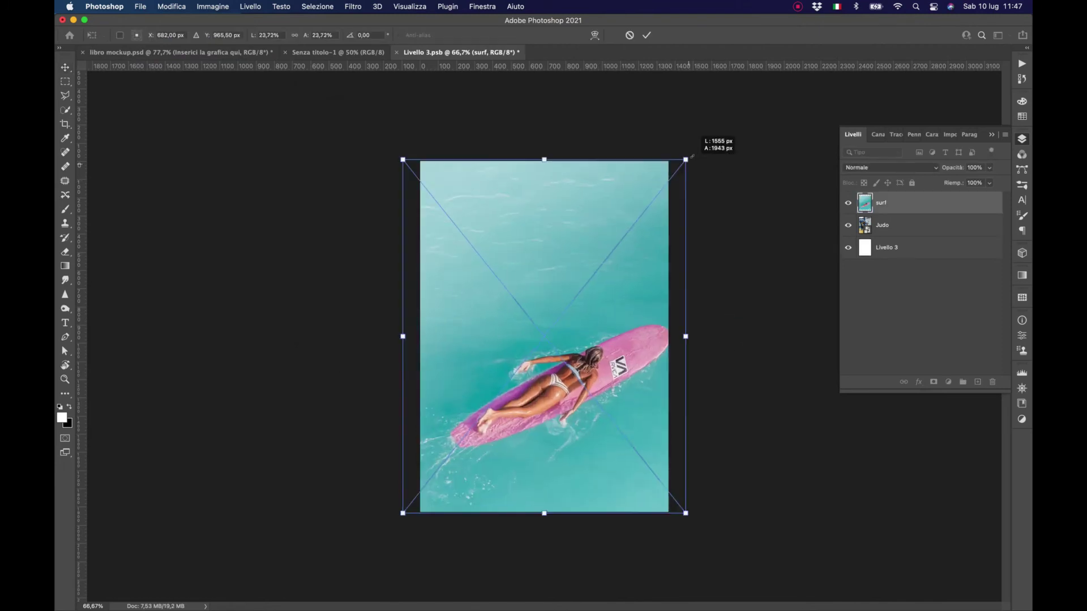
double_click(577, 211)
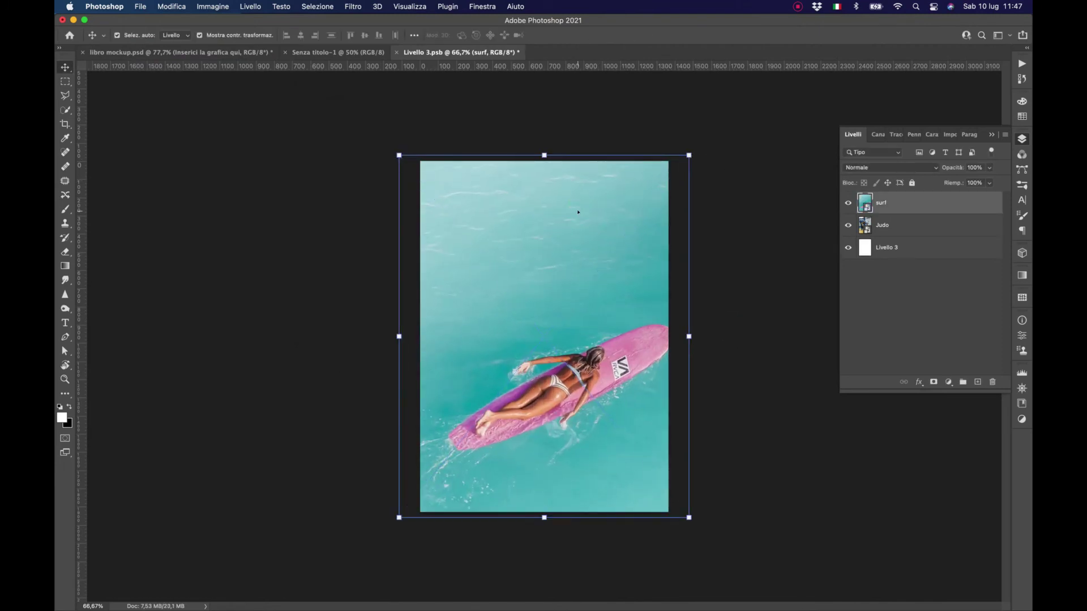
left_click(893, 287)
left_click(898, 224)
left_click(902, 204)
left_click(65, 323)
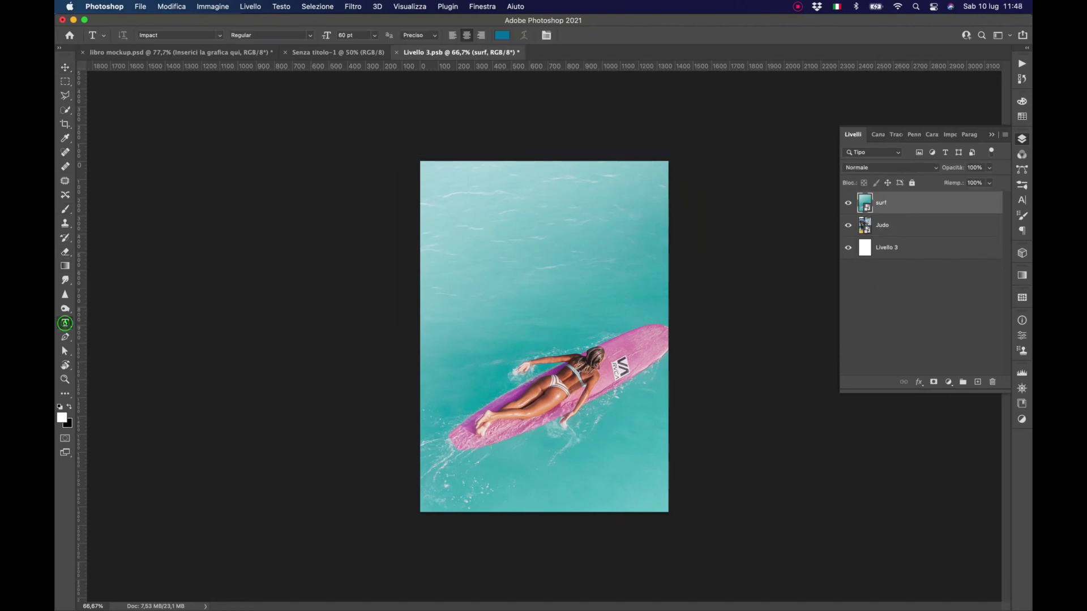
Step: Add a 'MOCK UP LIBRO' title and size it near the top of the page
left_click(248, 239)
key("BackSpace")
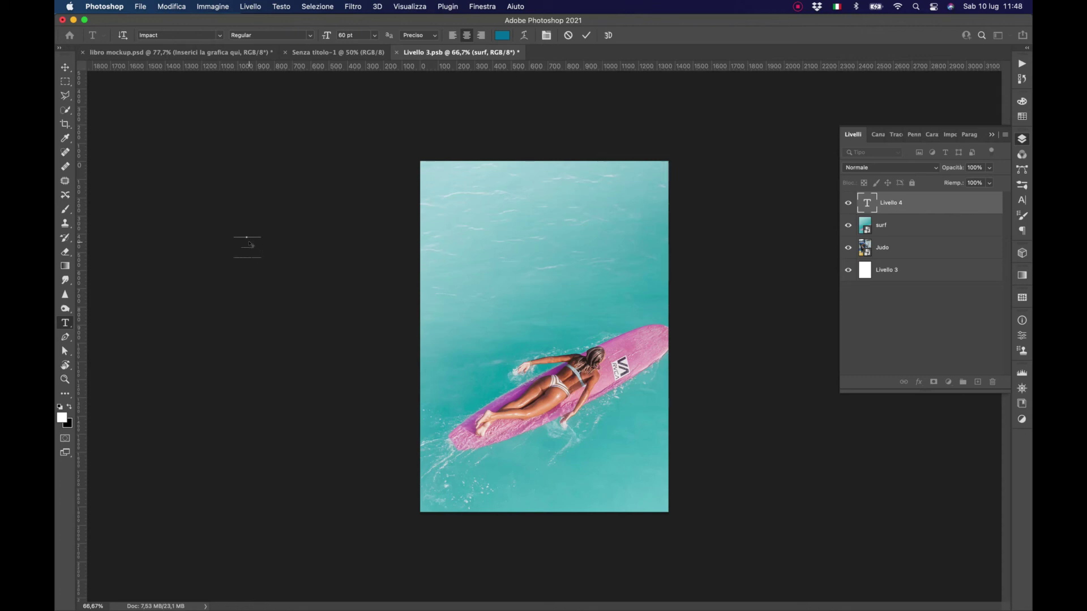
key("Escape")
key("v")
left_click_drag(350, 359, 647, 430)
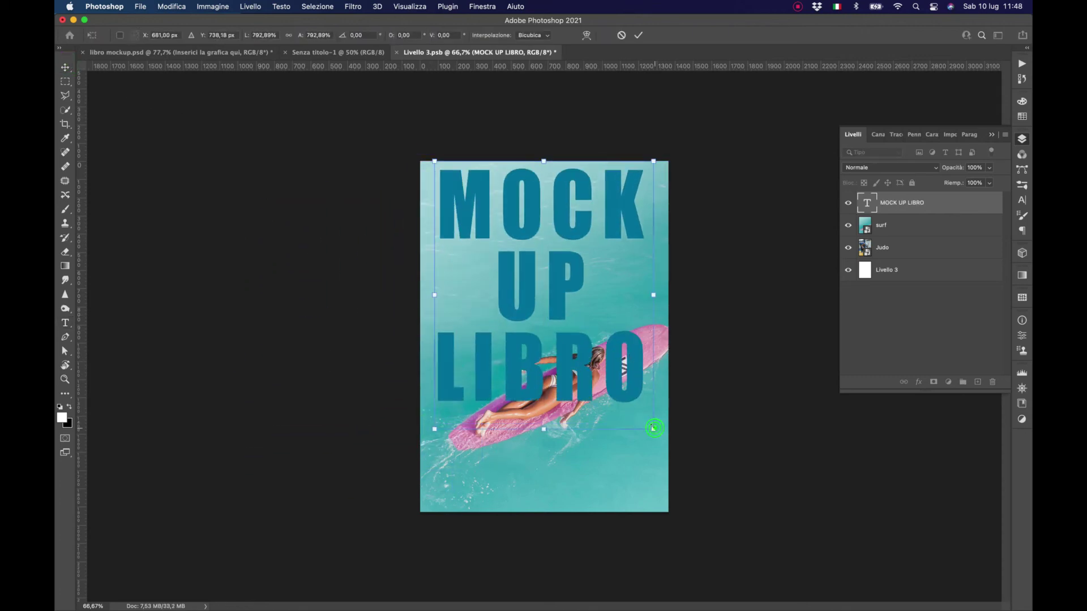
left_click_drag(653, 429, 614, 362)
left_click_drag(534, 306, 531, 268)
key("Return")
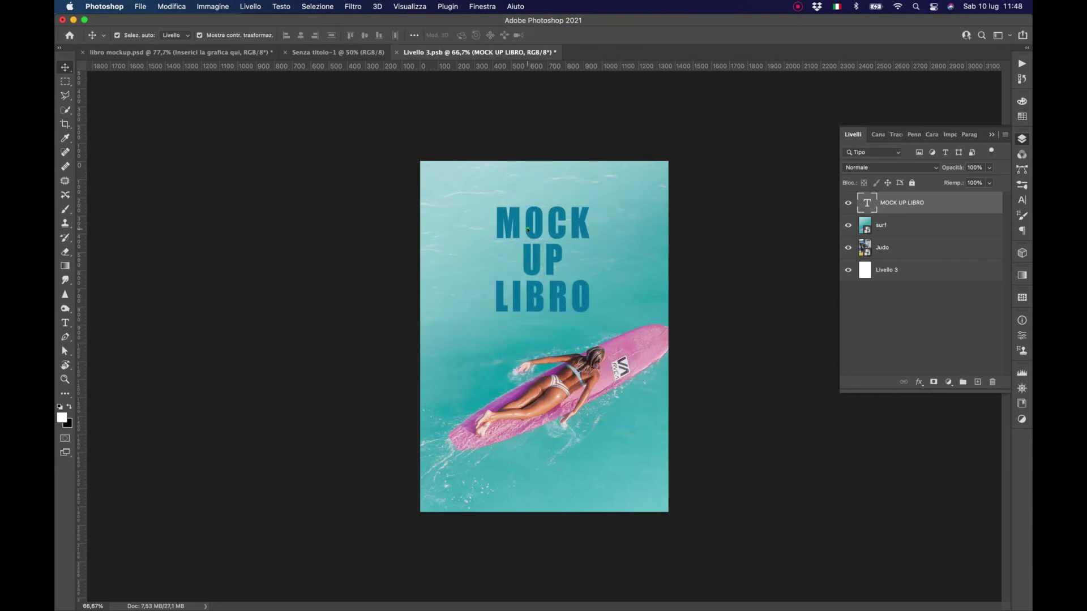
Step: Set the MOCK UP LIBRO title colour to off-white ebeaea
double_click(527, 228)
key("ctrl+h")
left_click(502, 35)
left_click(750, 109)
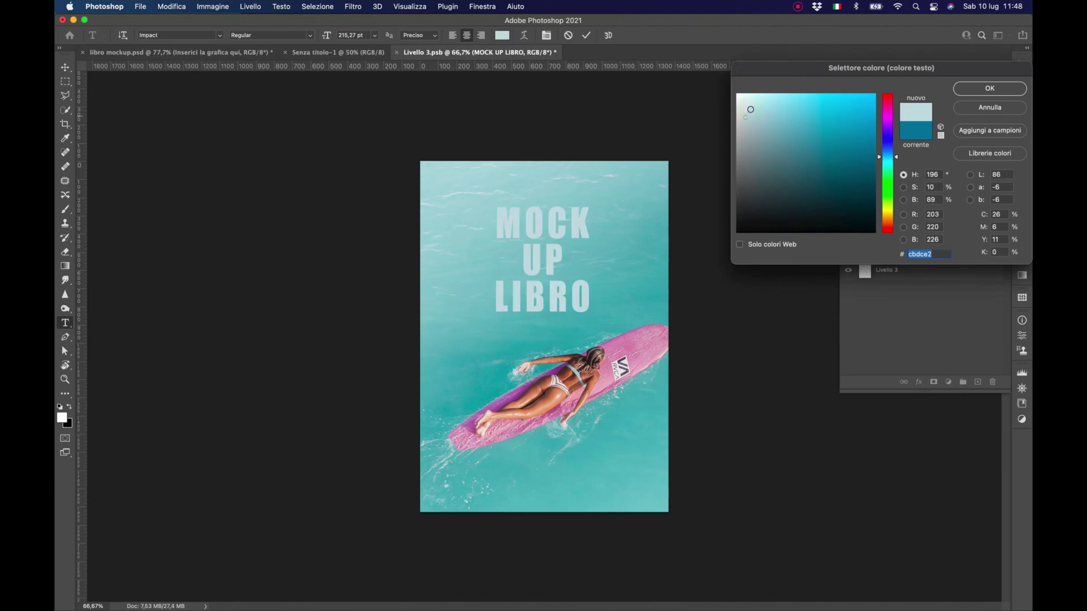
type("ddcdc7")
type("b7c4cb")
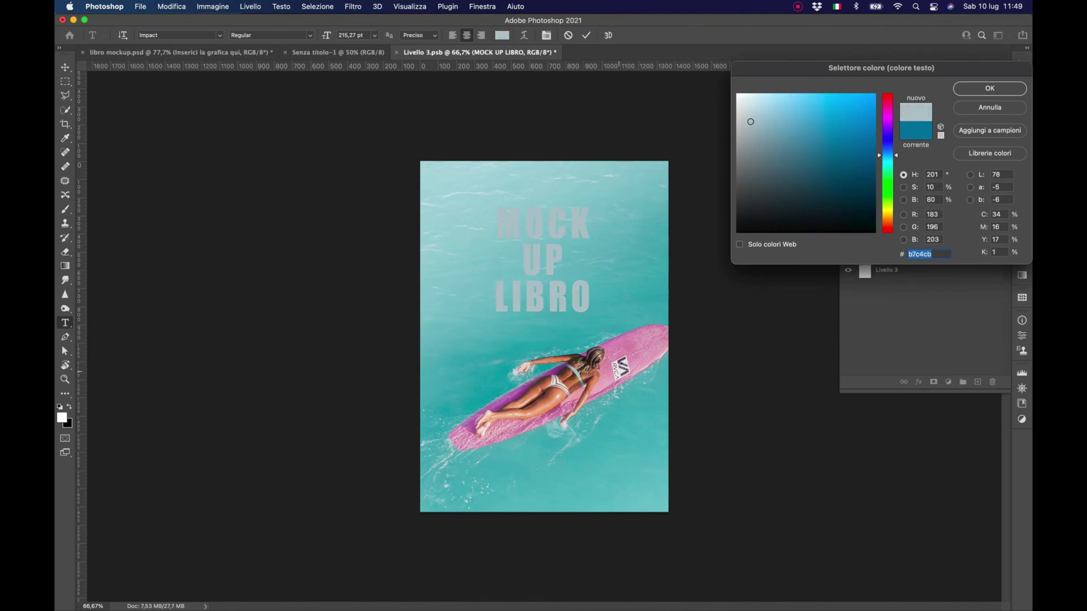
type("ebeaea")
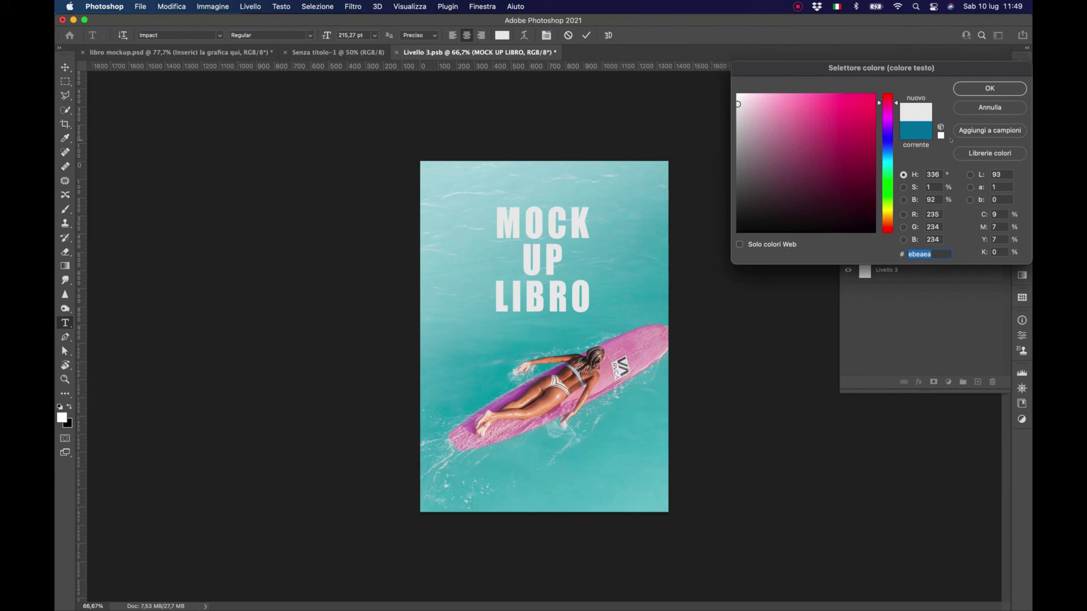
left_click(1000, 85)
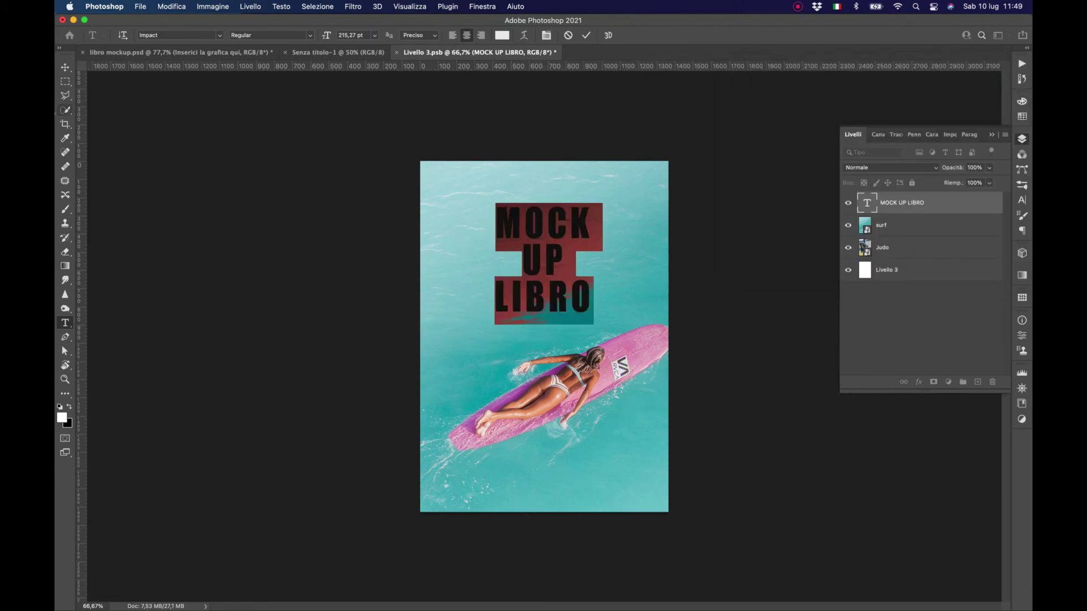
left_click(65, 67)
left_click(165, 116)
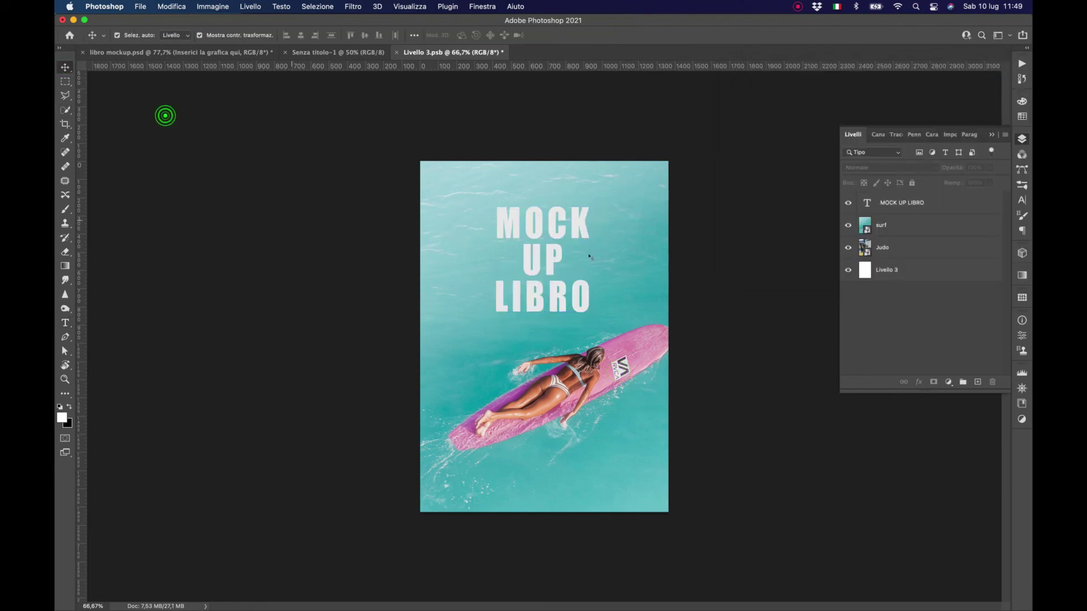
left_click(390, 52)
Step: Save the cover, show the Ombre group and set its blend mode to Scolora
left_click(540, 222)
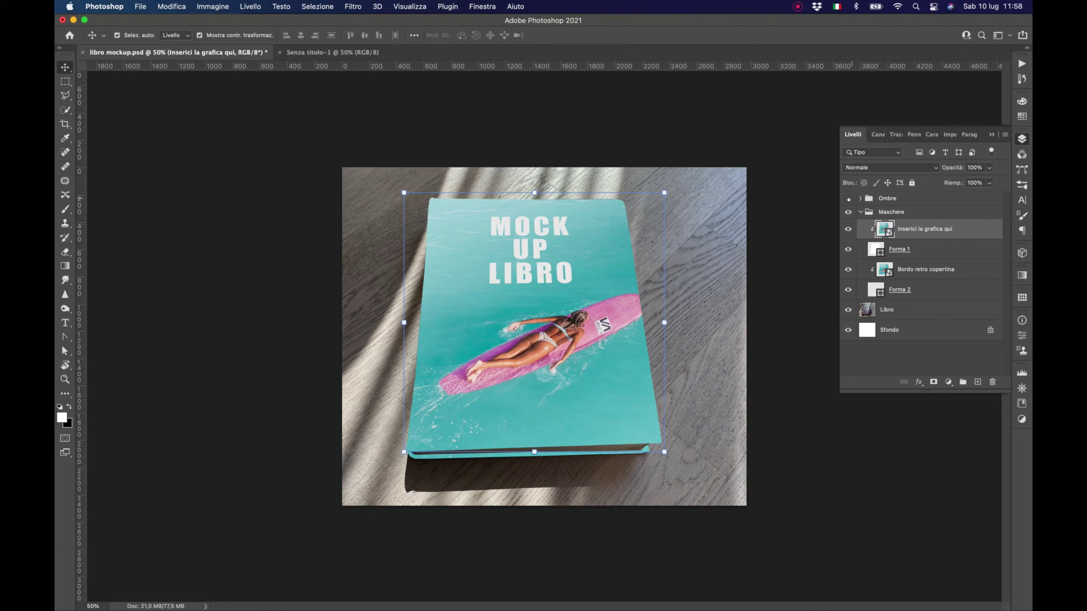
left_click(848, 198)
left_click(880, 168)
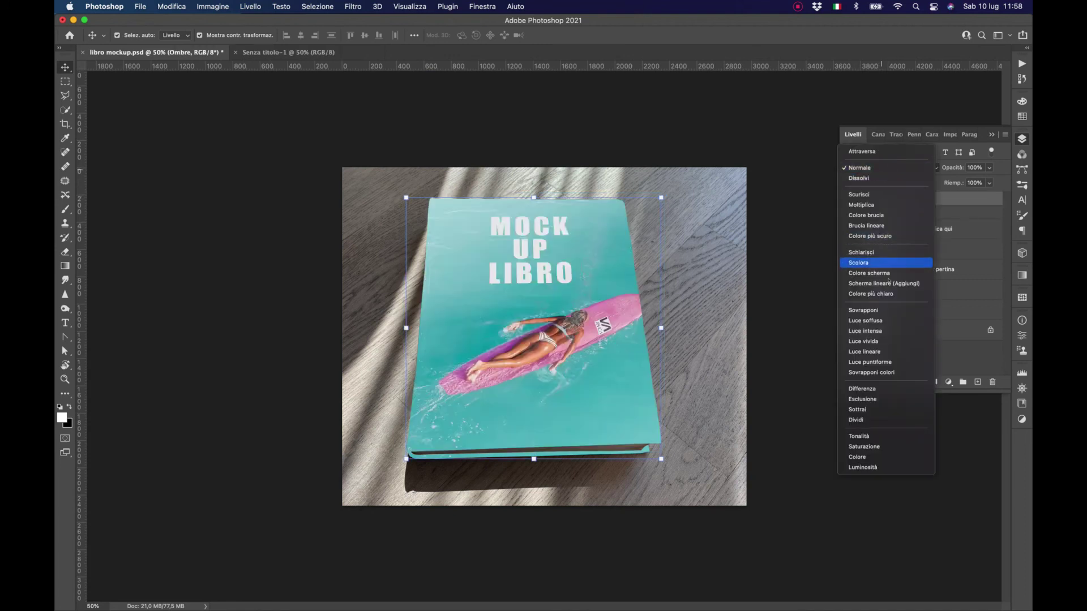
left_click(883, 278)
left_click(804, 261)
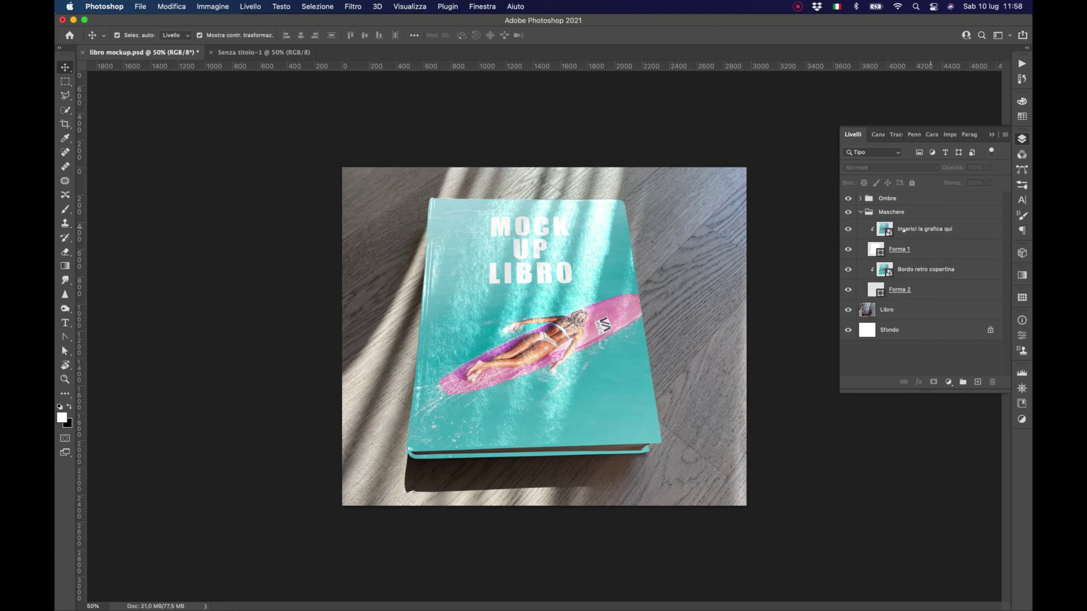
double_click(885, 229)
Step: In the cover smart object, hide the MOCK UP LIBRO title and surf photo, revealing the Judo photo
left_click(497, 263)
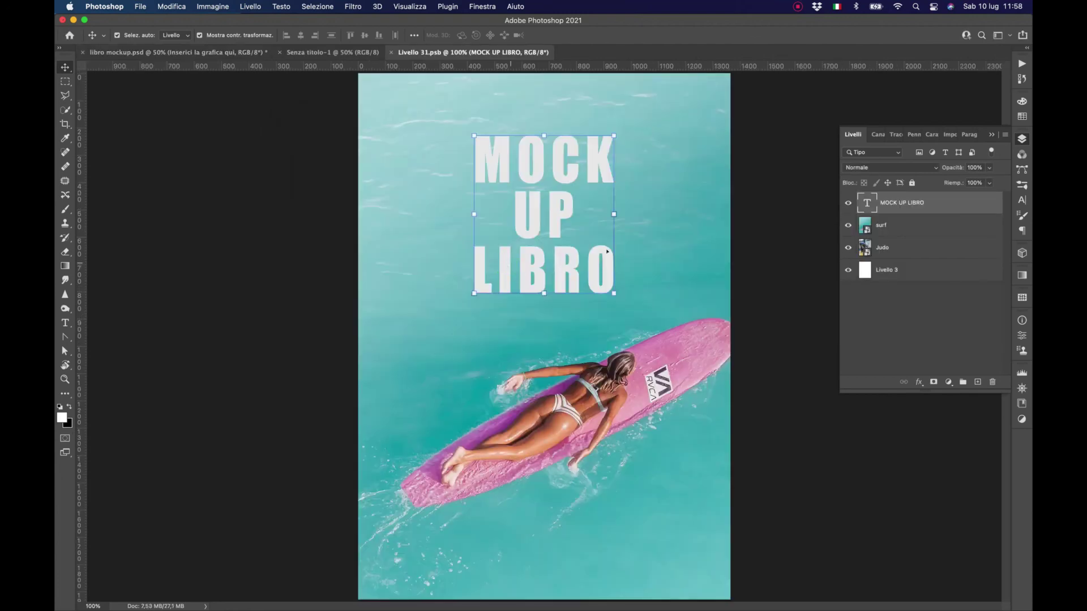
left_click(847, 203)
left_click(847, 225)
left_click(883, 247)
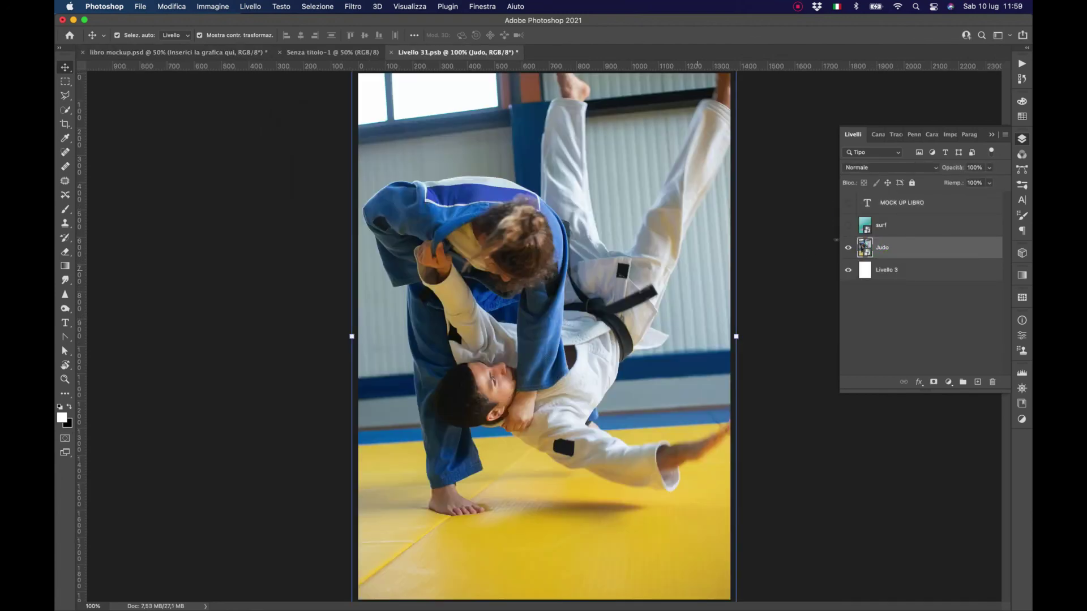
Step: Retype the title as 'JUDO' and move it down onto the yellow mat
left_click(847, 203)
double_click(867, 203)
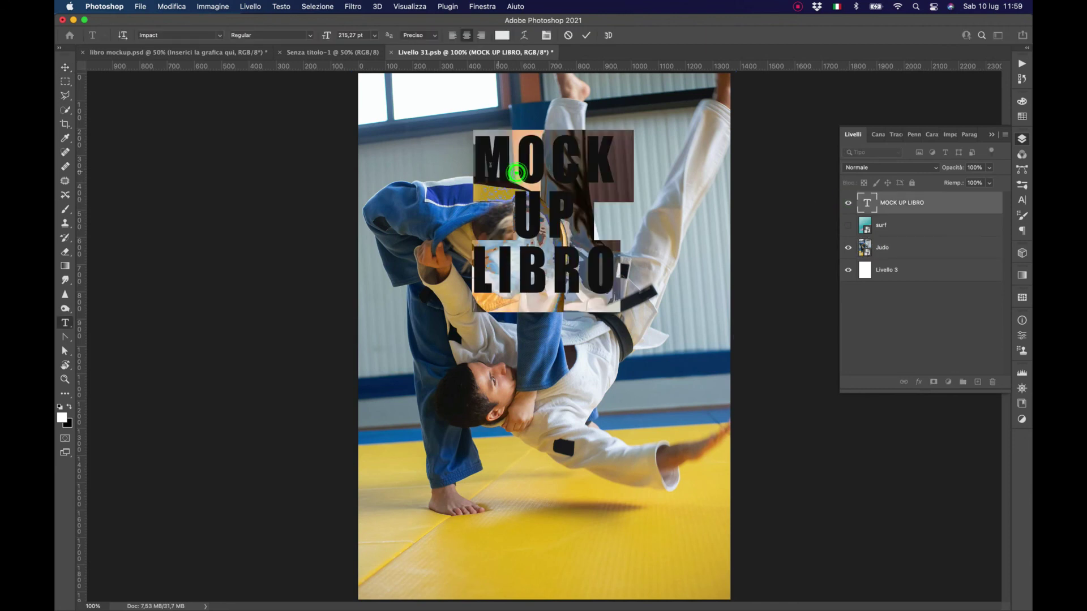
key("BackSpace")
type("JUDO")
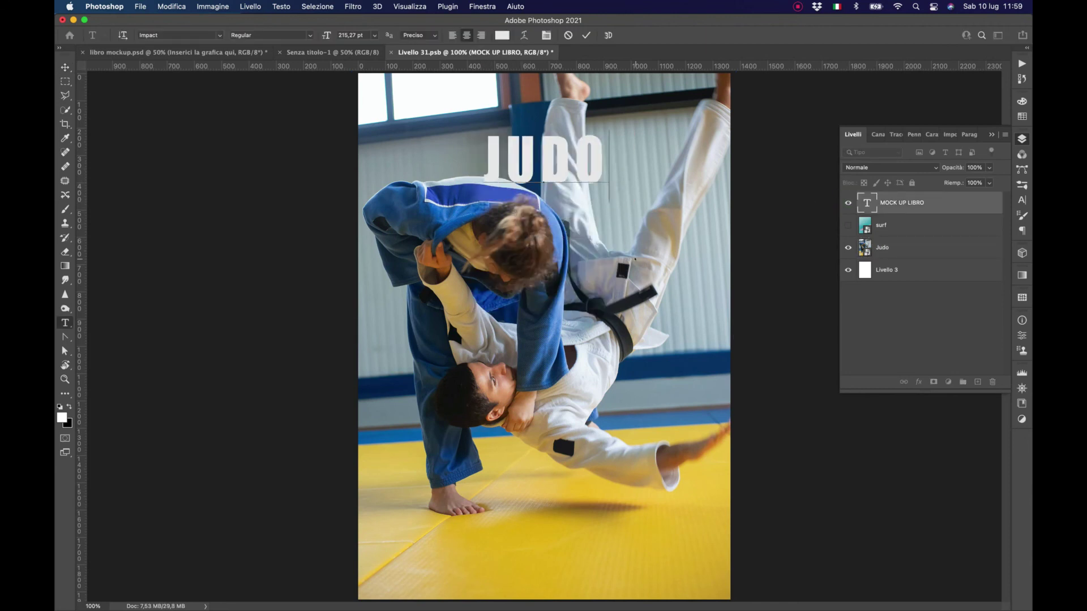
left_click(65, 67)
left_click_drag(558, 147, 560, 532)
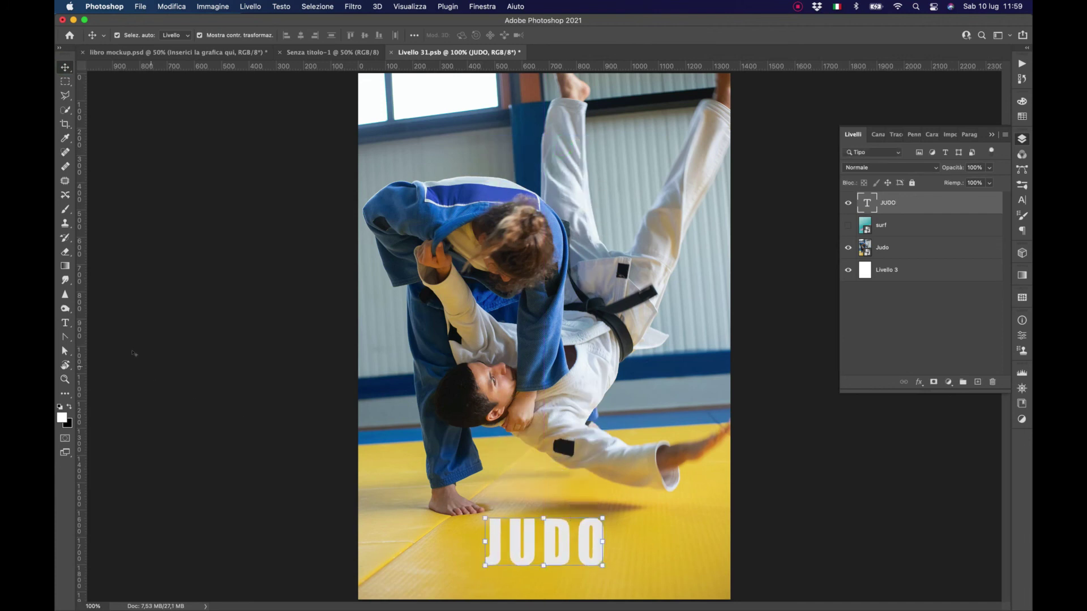
Step: Colour the JUDO text blue, sampled from the judo jacket
double_click(496, 549)
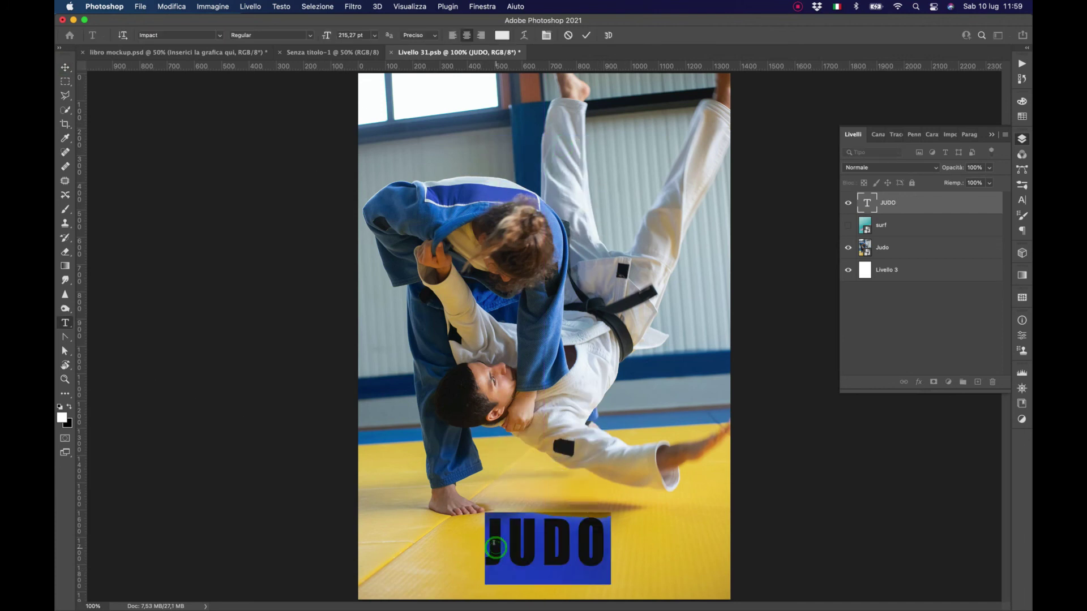
left_click(502, 35)
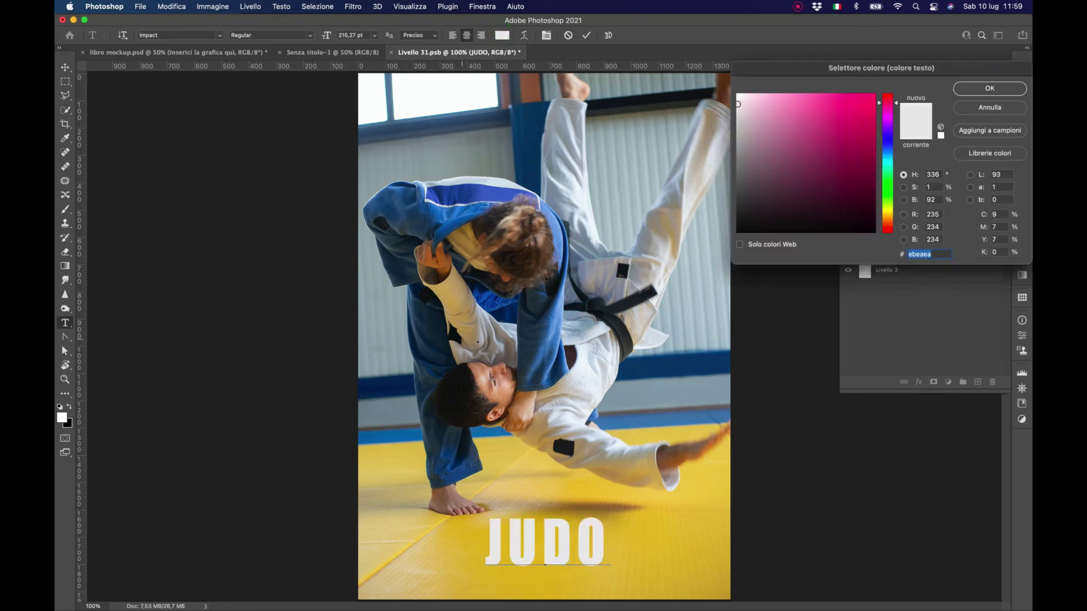
left_click(544, 335)
left_click(984, 89)
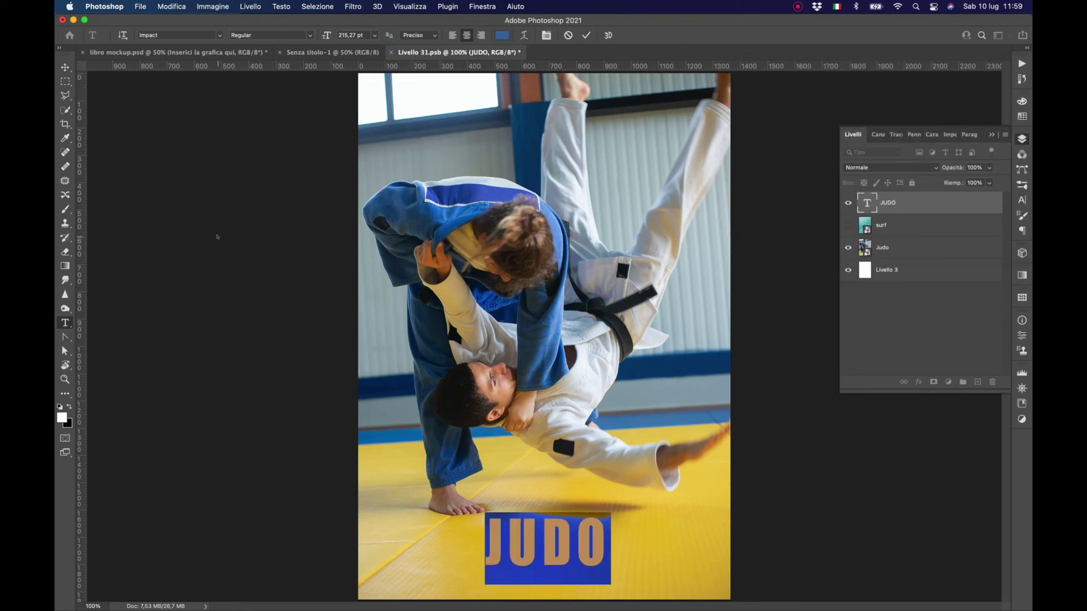
left_click(65, 67)
Step: Close and save the cover artwork so the book mockup updates
left_click(391, 52)
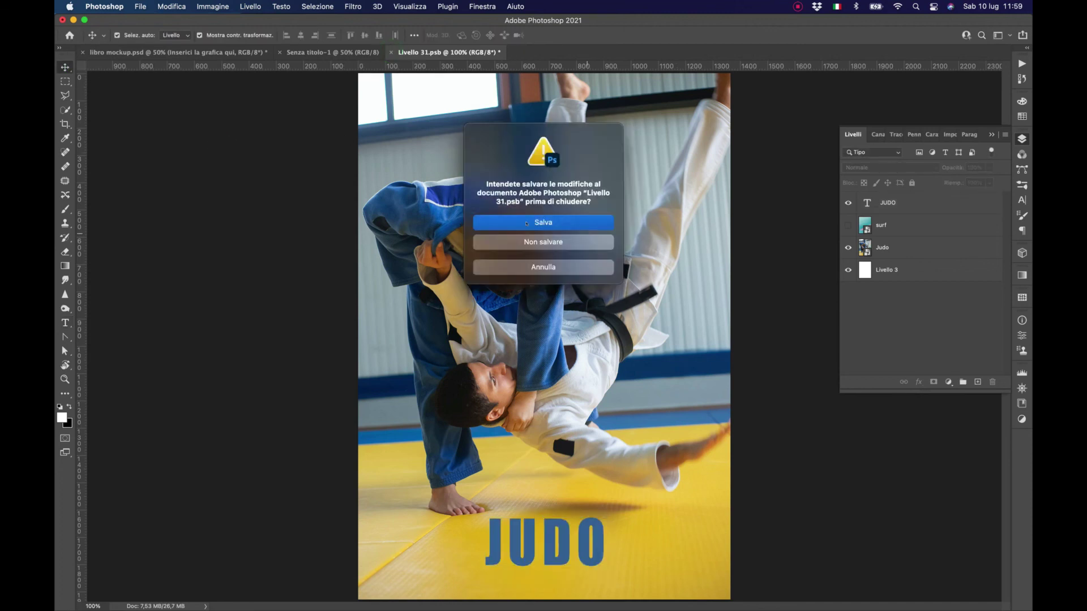
left_click(526, 223)
left_click(806, 414)
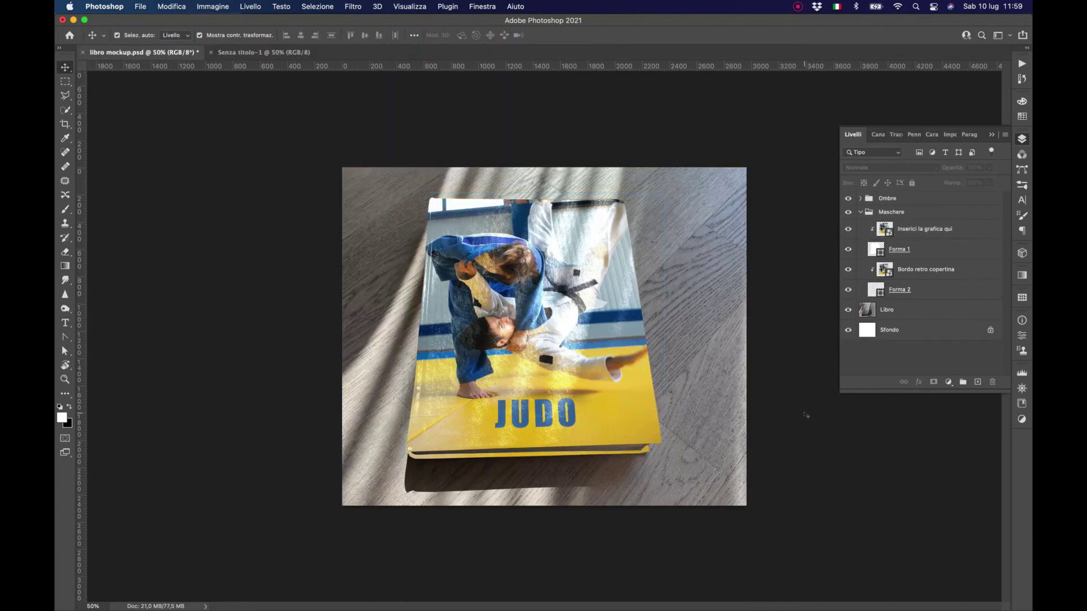